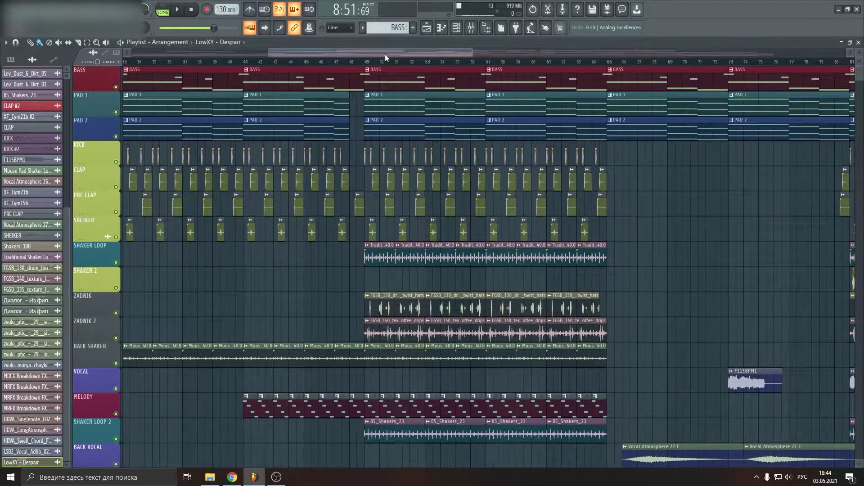
Look over the full playlist arrangement, from the bass and pad tracks down to the atmosphere and automation tracks
scroll(384, 56, down, 4)
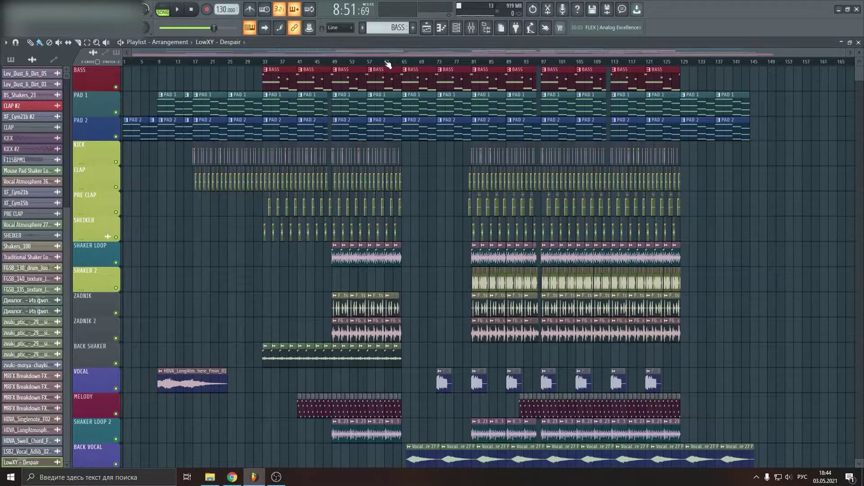
scroll(388, 64, up, 2)
drag(386, 53, 238, 63)
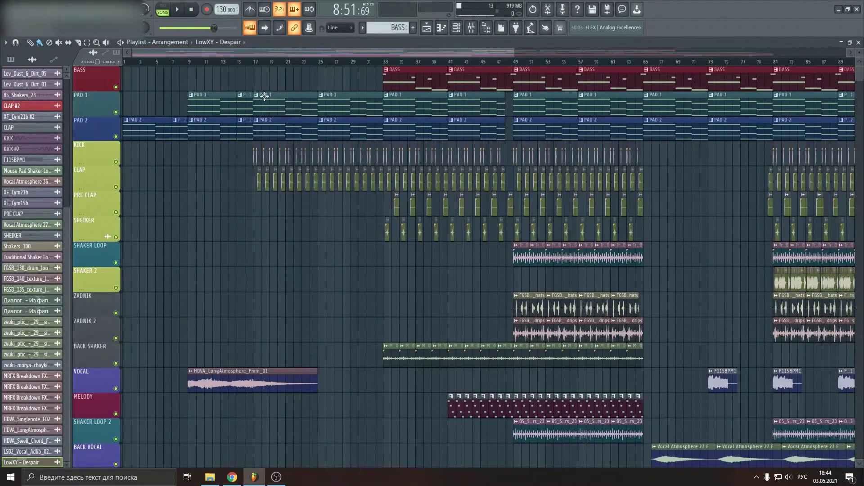
scroll(448, 64, down, 2)
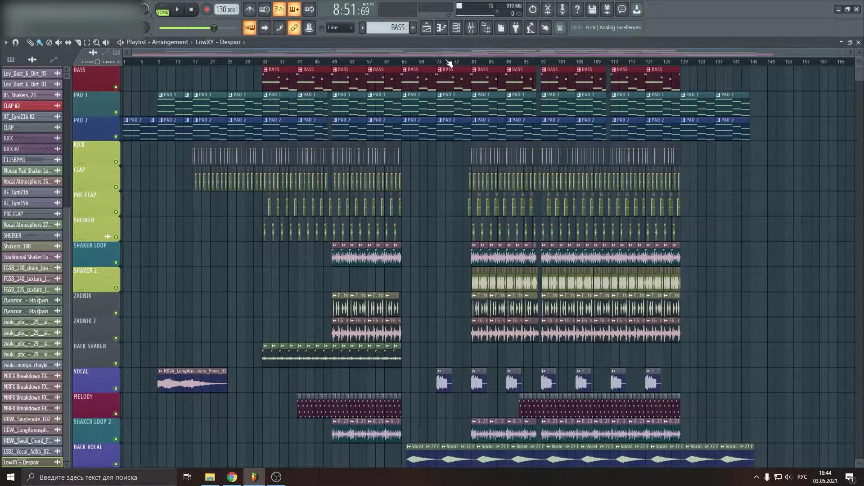
scroll(477, 132, down, 18)
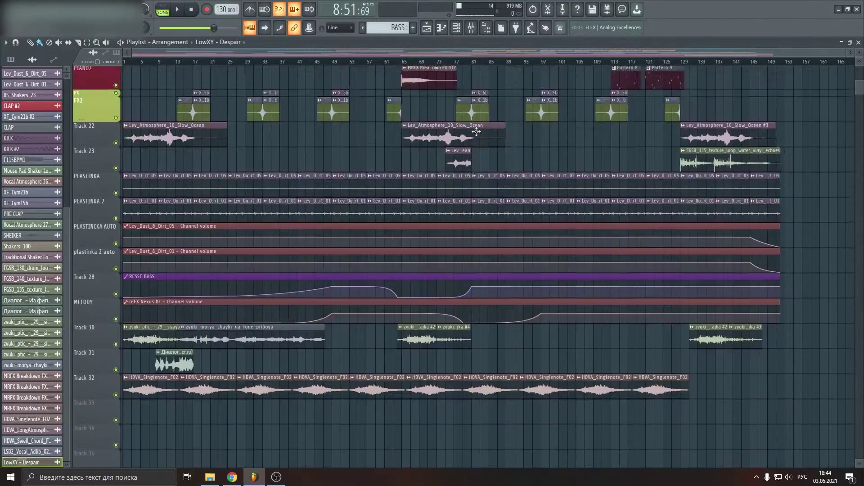
scroll(477, 131, up, 18)
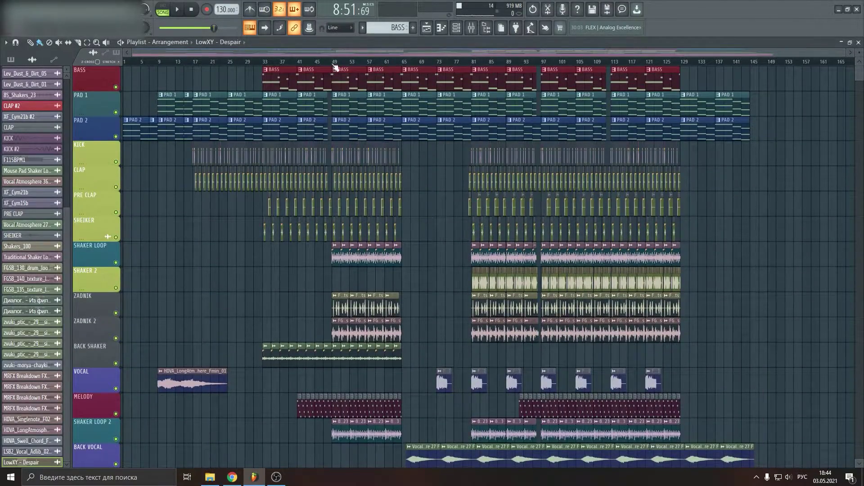
scroll(333, 64, up, 3)
drag(350, 54, 163, 54)
Play the start of the song from bar 1 to hear the intro, and stop playback
key(space)
scroll(171, 61, up, 3)
key(space)
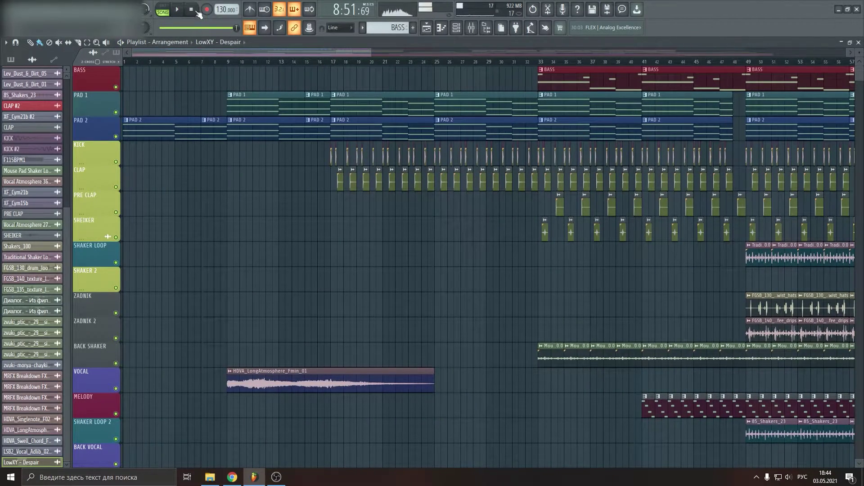
key(space)
scroll(191, 63, up, 4)
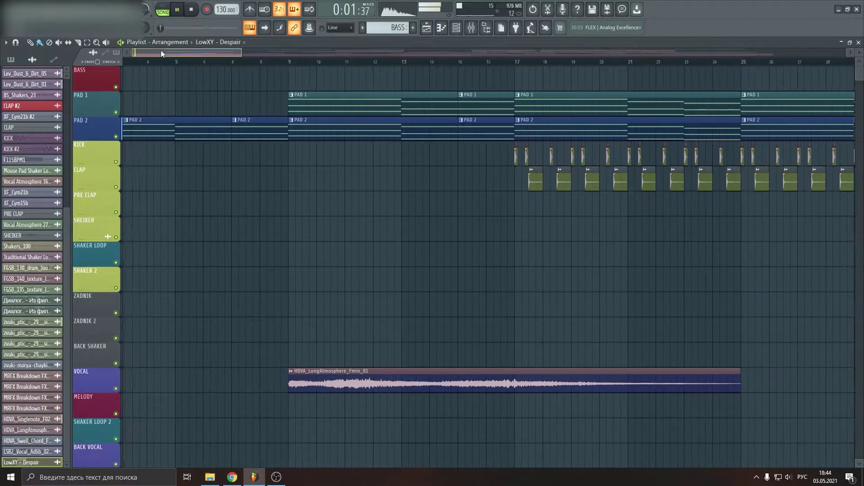
drag(182, 51, 165, 54)
scroll(148, 139, down, 8)
scroll(158, 141, up, 8)
key(space)
Examine the opening PAD 2 pattern's notes and its reFX Nexus #2 preset, and return to the playlist
double_click(180, 128)
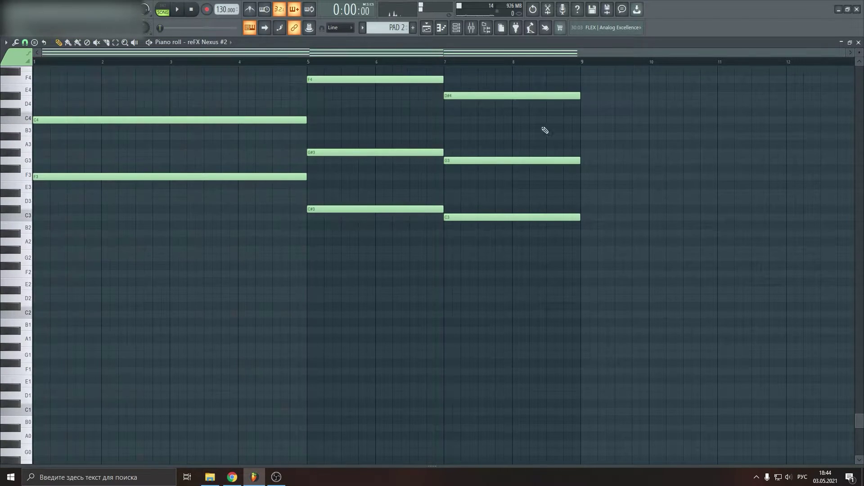
click(456, 28)
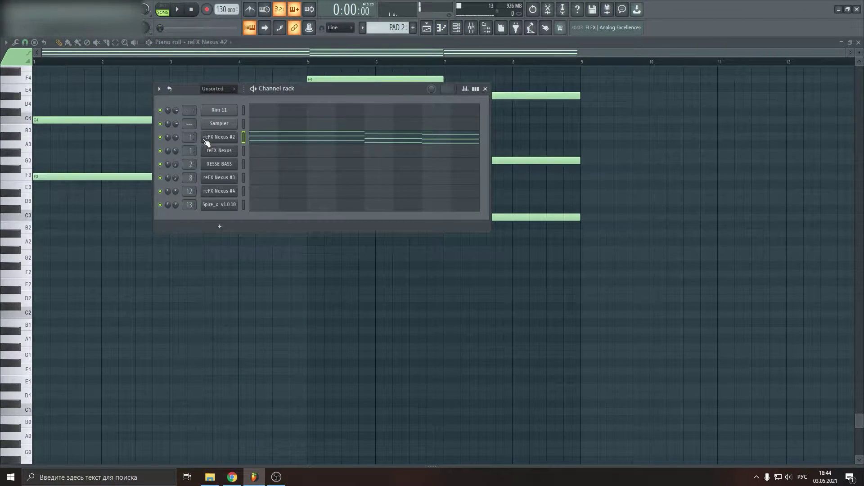
click(205, 139)
drag(362, 154, 415, 102)
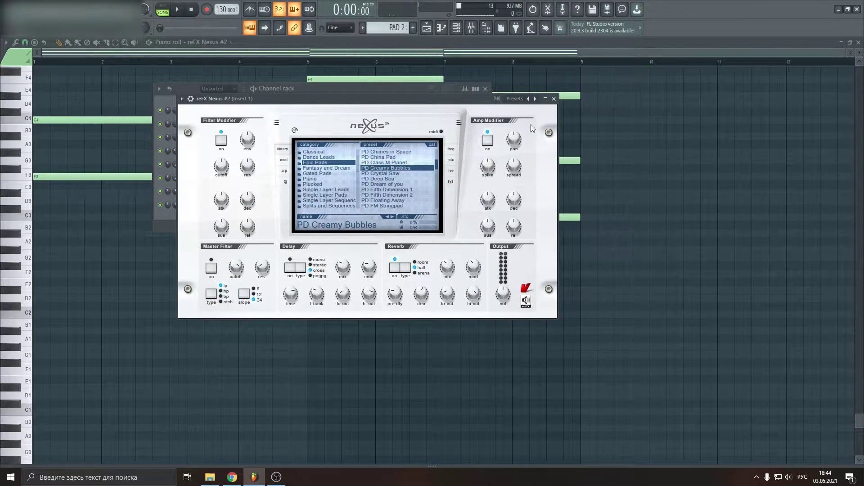
click(555, 98)
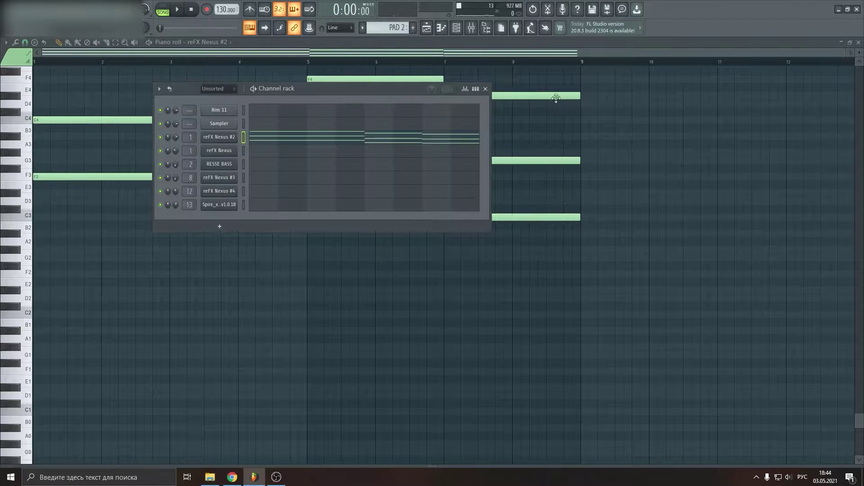
click(486, 89)
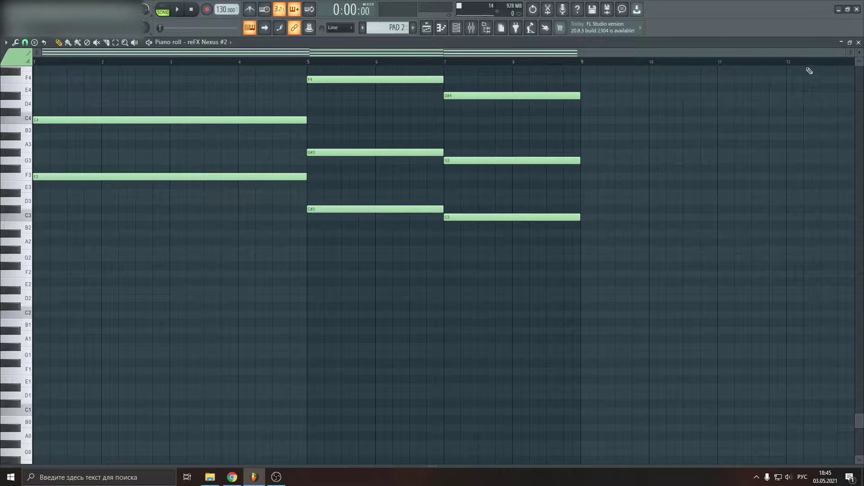
click(859, 42)
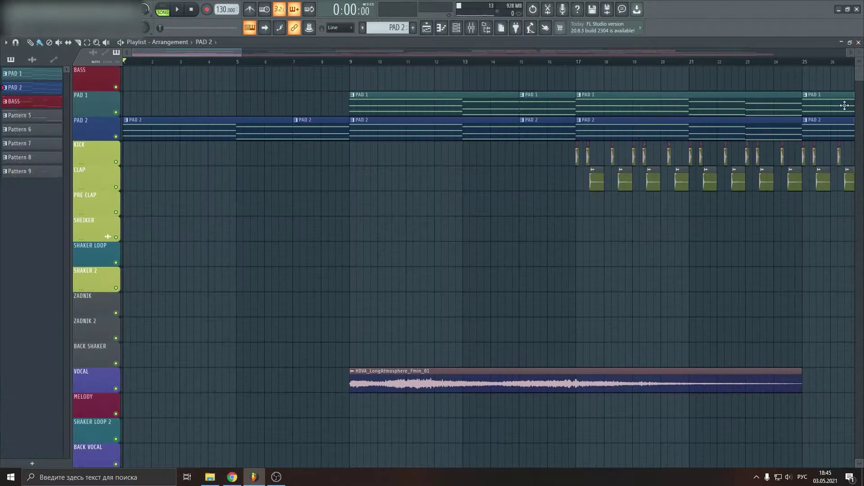
Reopen the PAD 2 pattern's notes, show the mixer with Insert 1 over them, and start playback
double_click(217, 124)
click(478, 29)
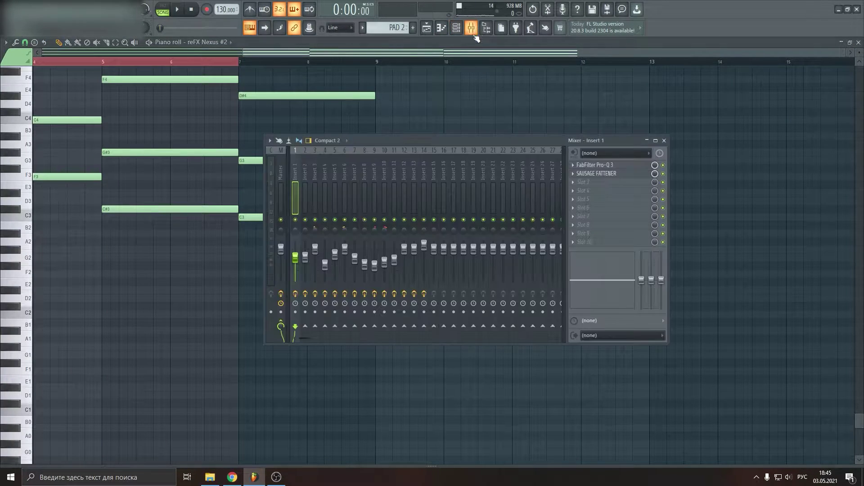
drag(474, 138, 465, 87)
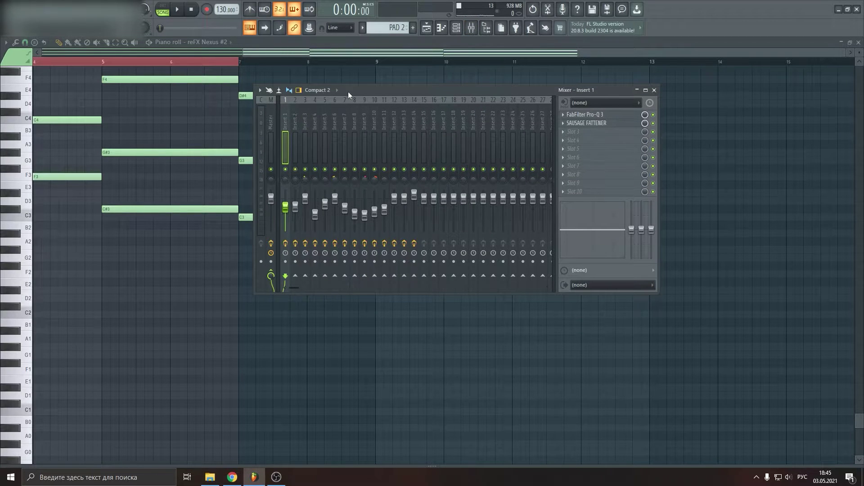
scroll(369, 66, left, 3)
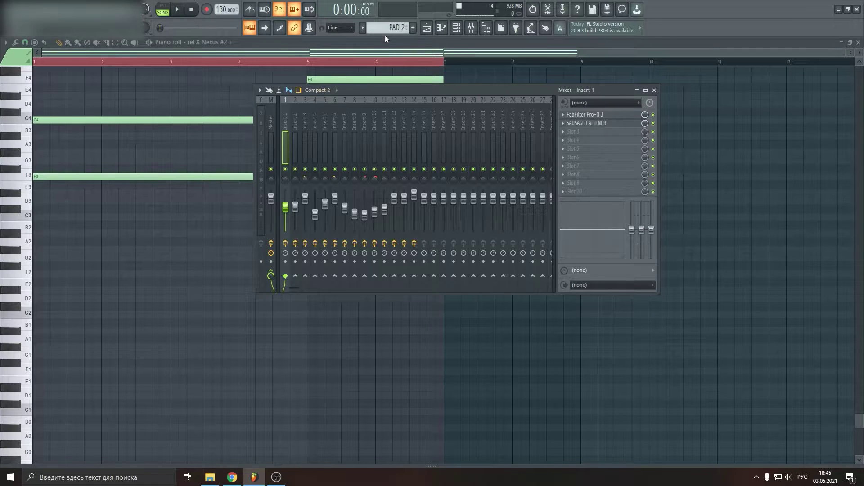
click(455, 30)
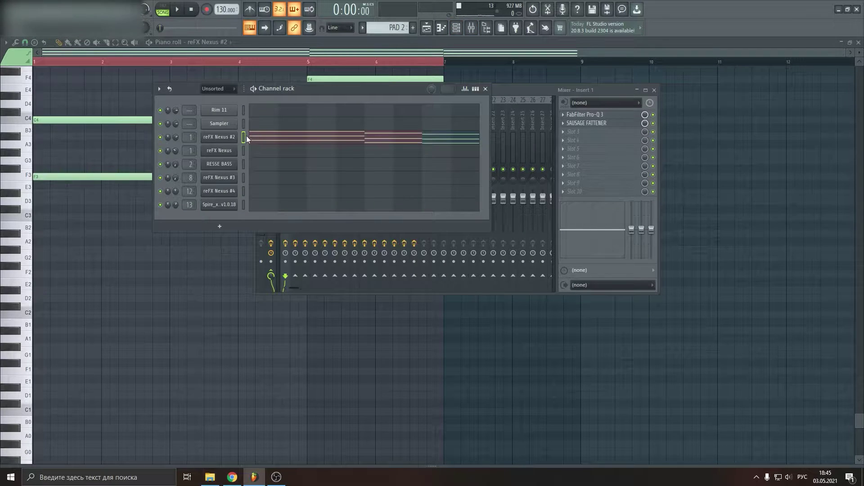
click(544, 96)
key(space)
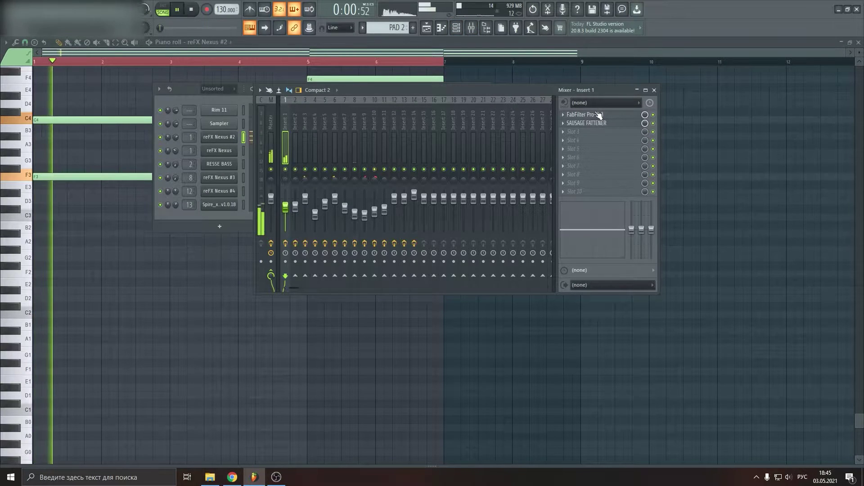
Open FabFilter Pro-Q 3 on Insert 1 and examine the pad's EQ curve during playback
click(594, 115)
drag(442, 84, 432, 74)
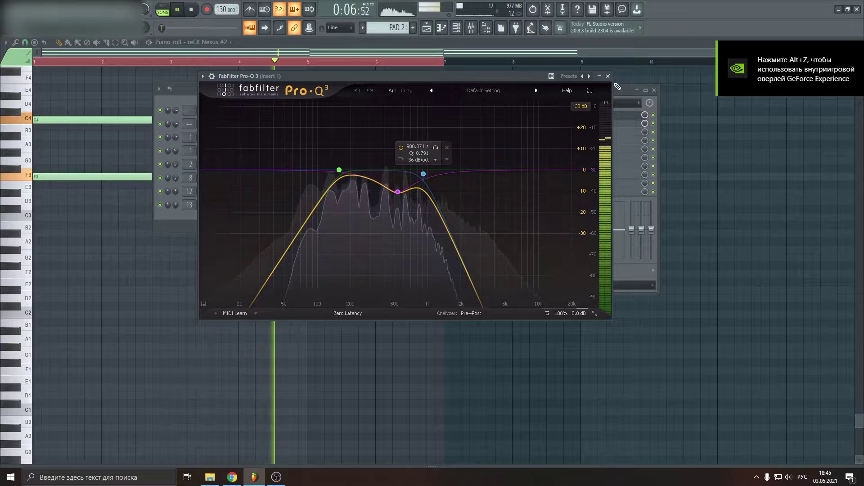
drag(515, 75, 463, 76)
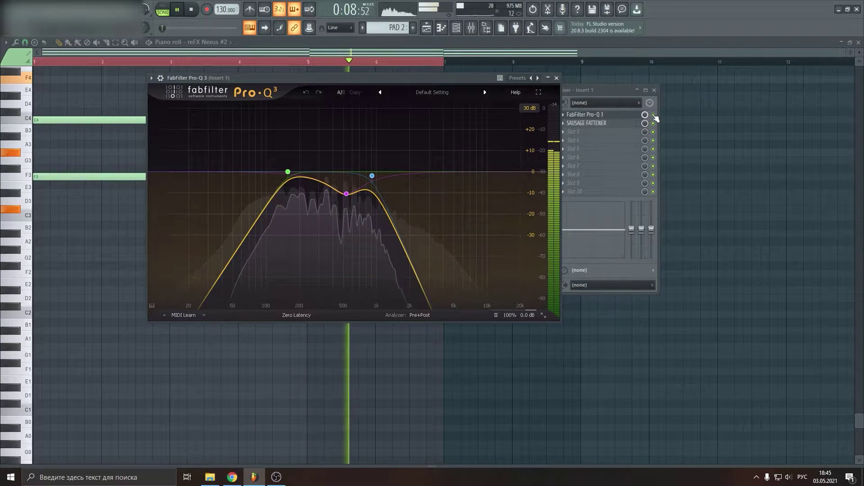
Bypass FabFilter Pro-Q 3 and SAUSAGE FATTENER on Insert 1 and play the pad without effects
key(space)
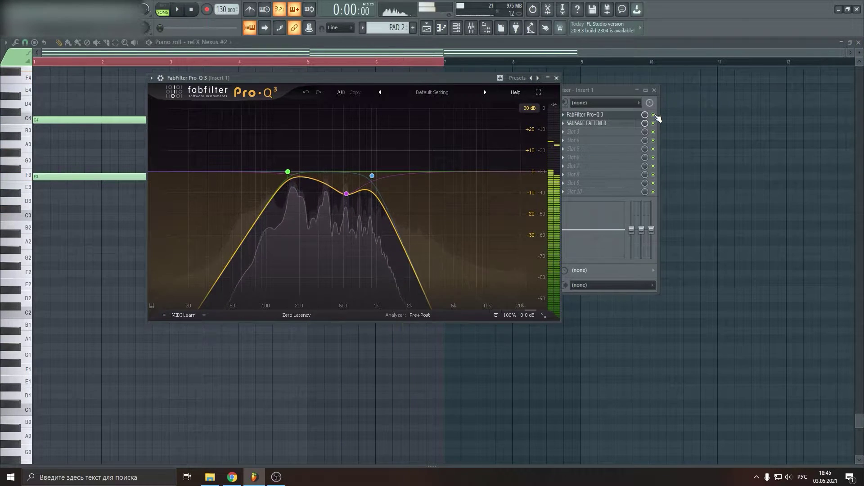
click(658, 130)
key(space)
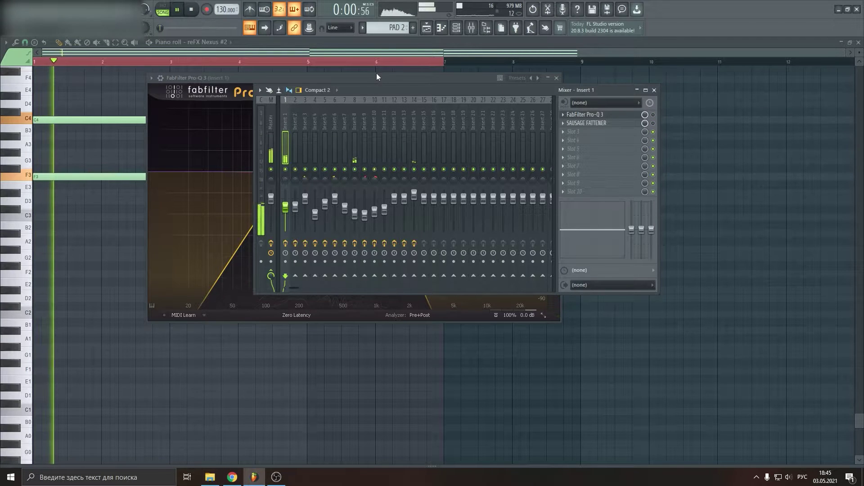
Bring the PAD 2 piano roll back to the front and clear its time selection
click(379, 44)
scroll(383, 53, down, 2)
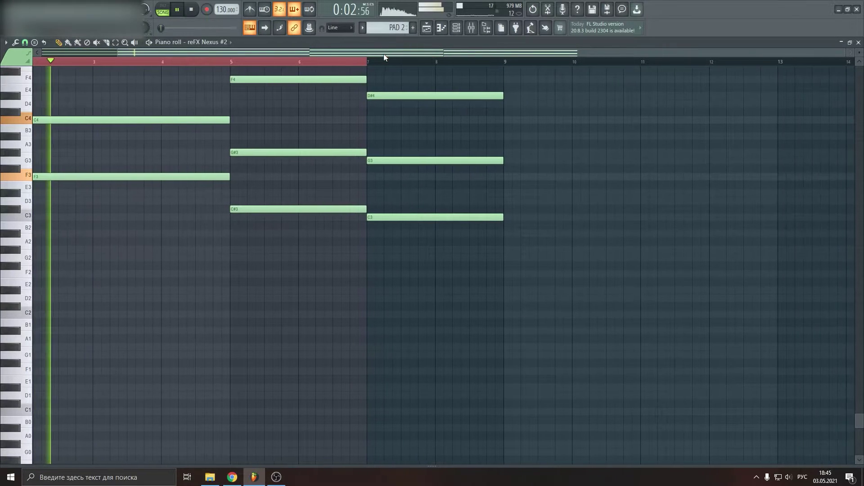
right_click(386, 61)
scroll(396, 63, up, 2)
scroll(410, 103, up, 3)
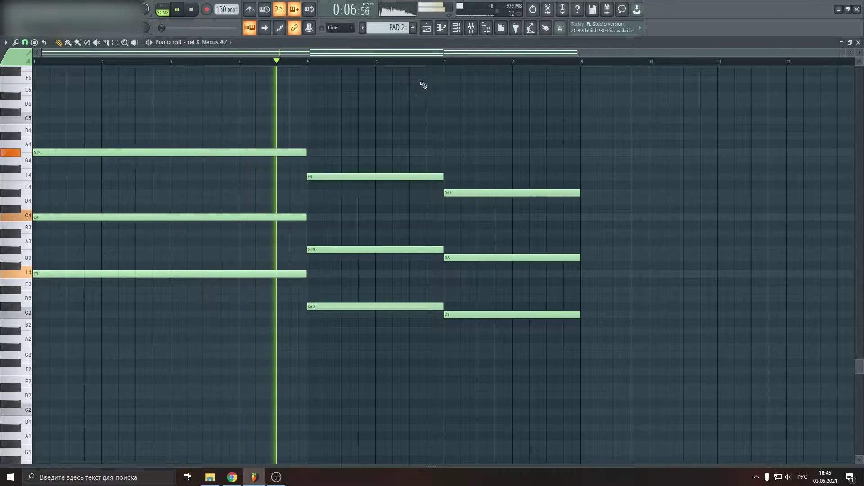
Solo the reFX Nexus #2 channel, play the pad alone, and hide the channel rack
key(space)
click(456, 30)
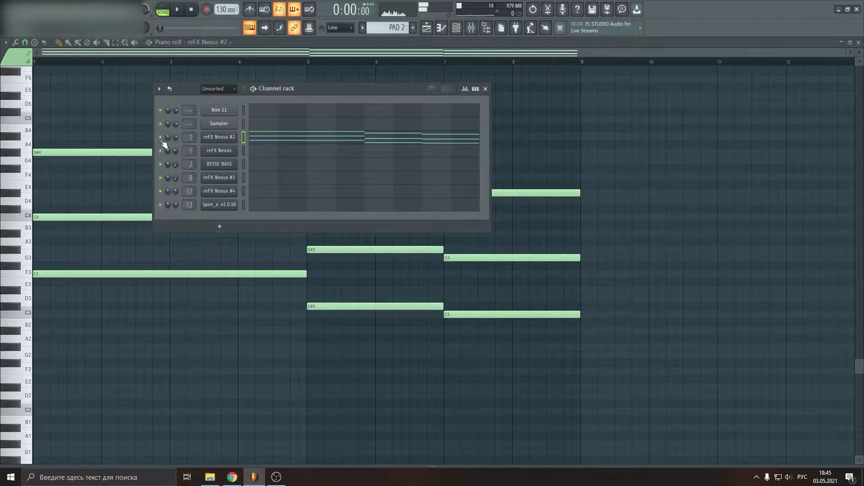
key(space)
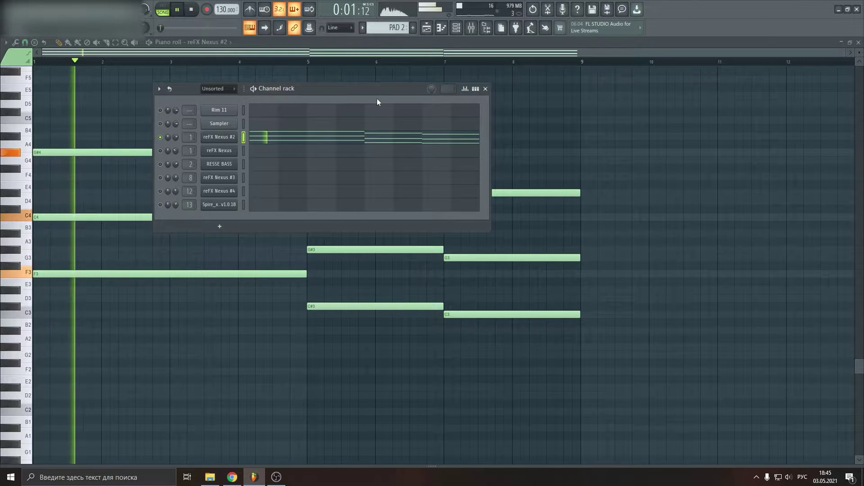
drag(371, 87, 545, 111)
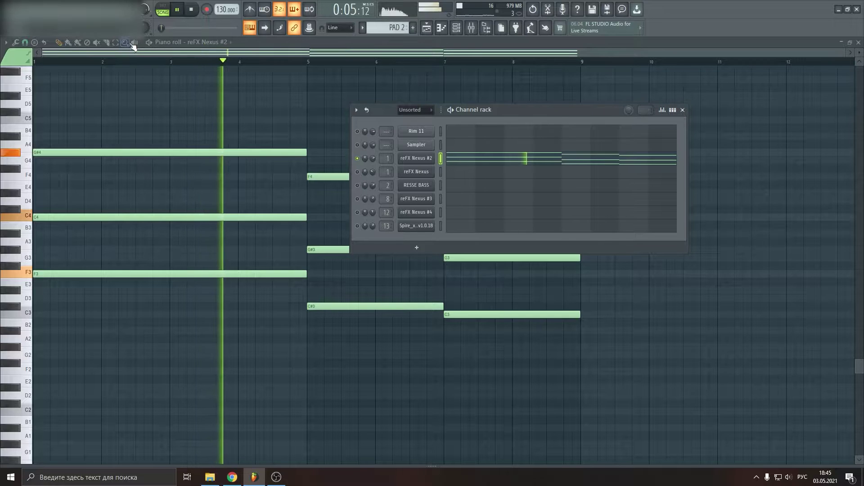
key(F6)
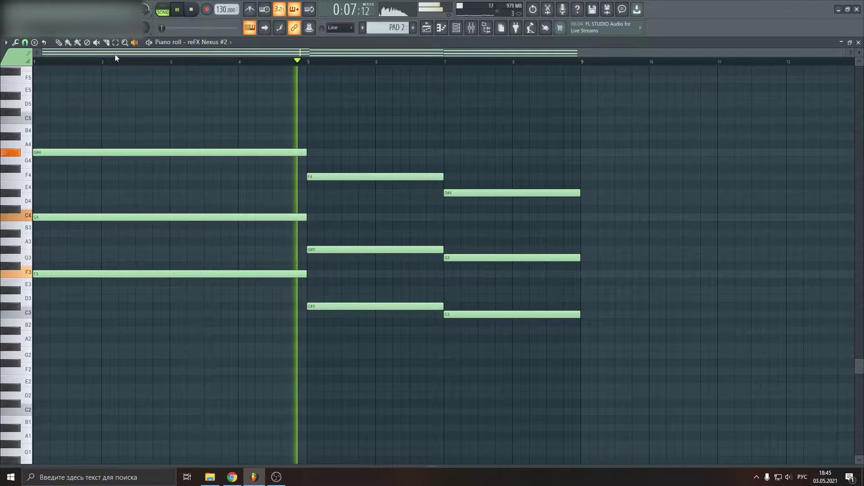
Stop playback and audition the three PAD 2 chords one by one with the playback tool
click(136, 42)
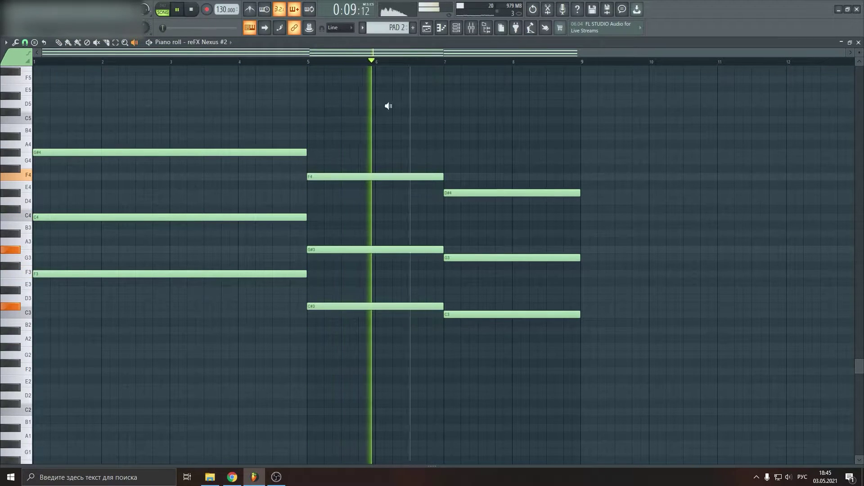
key(space)
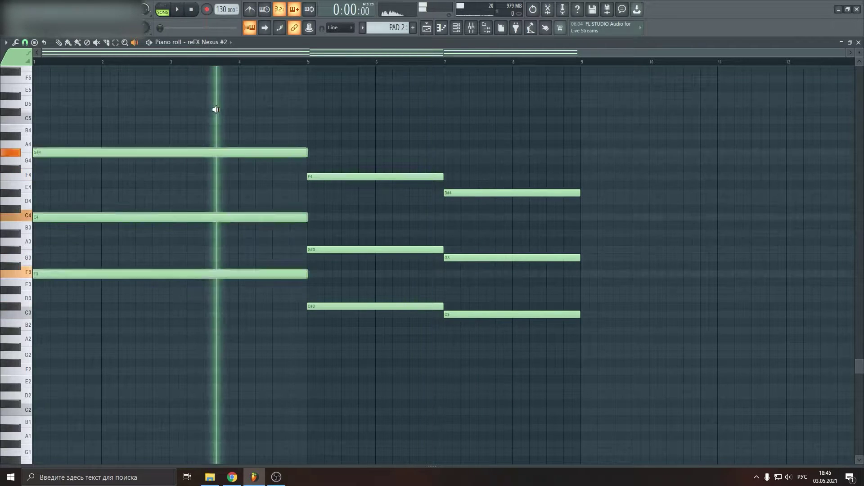
click(399, 119)
click(509, 123)
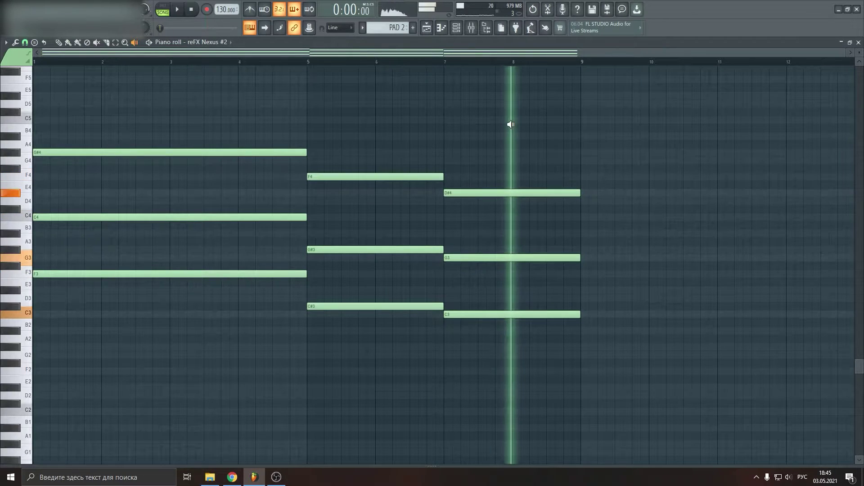
drag(170, 118, 188, 118)
scroll(357, 131, up, 5)
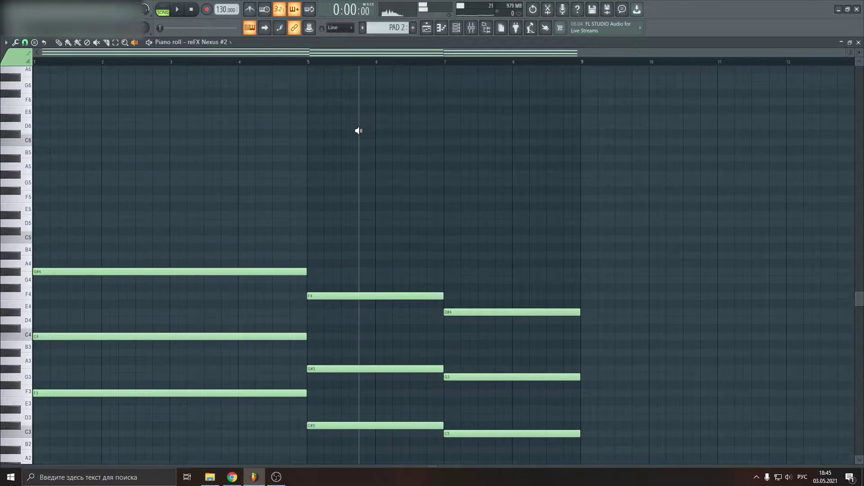
scroll(240, 418, down, 3)
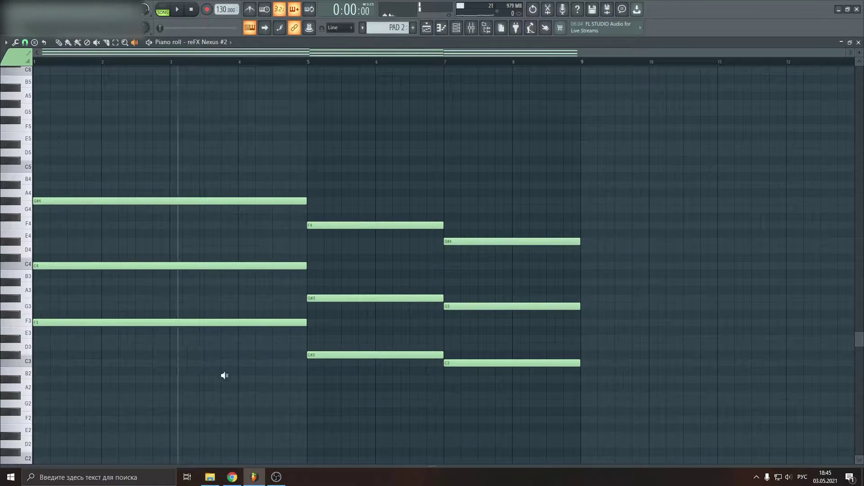
Return to the playlist and examine the arrangement around the intro and first drums
click(426, 28)
scroll(418, 68, down, 5)
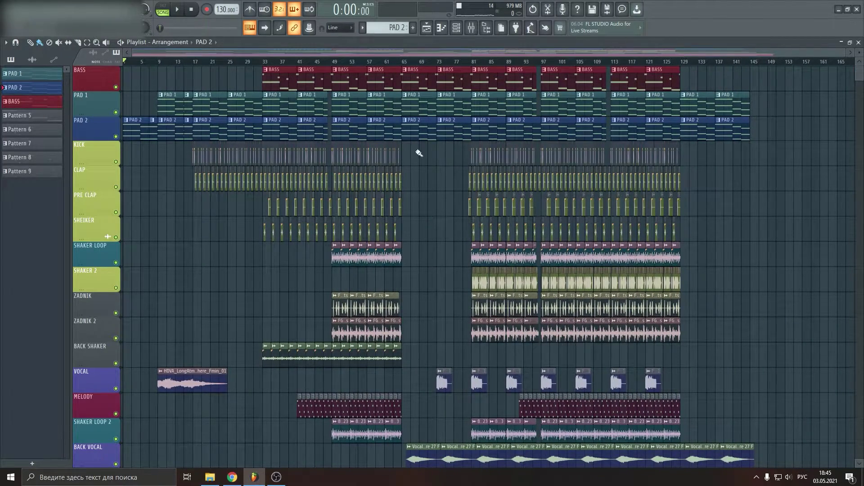
scroll(161, 54, up, 3)
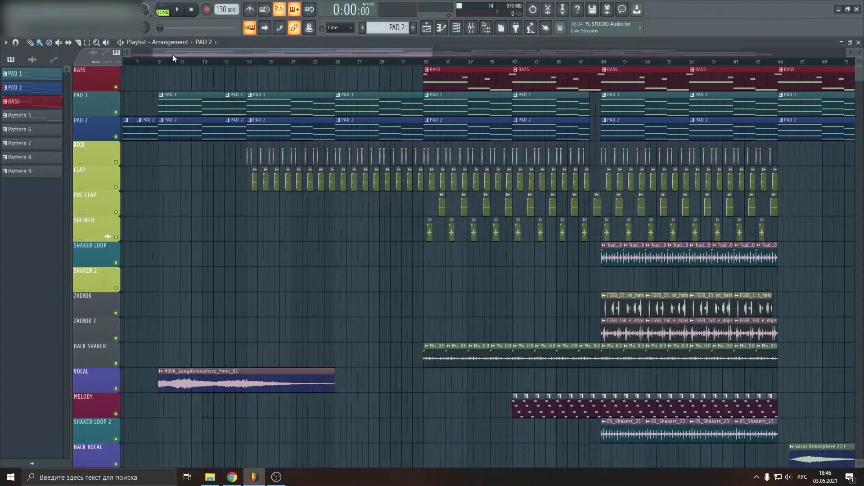
Open the PAD 2 intro clip's notes, play them briefly, and return to the playlist
double_click(140, 128)
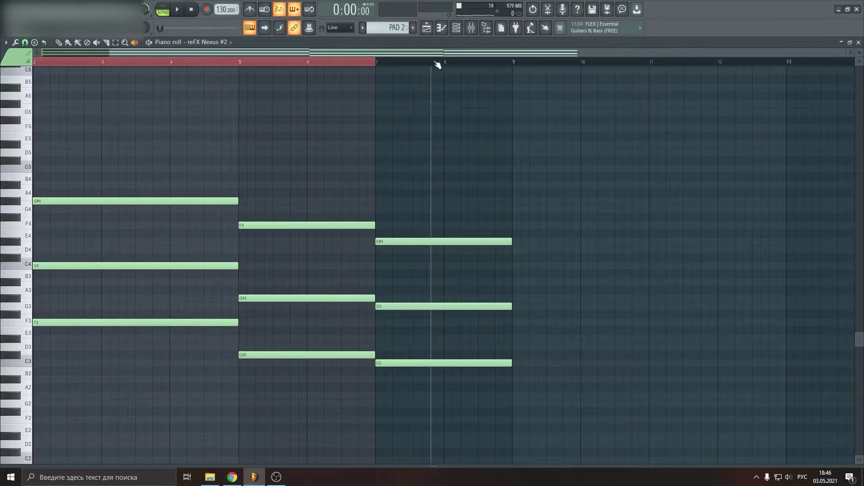
scroll(439, 62, up, 2)
click(465, 27)
key(space)
key(space)
click(458, 29)
click(457, 28)
click(426, 28)
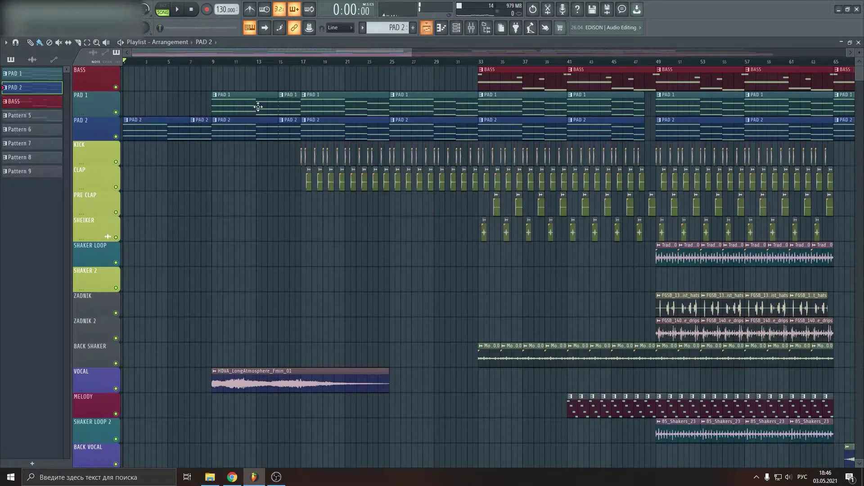
Open the PAD 1 clip's notes, clear the time selection, and audition its three chords
double_click(234, 105)
scroll(390, 66, up, 2)
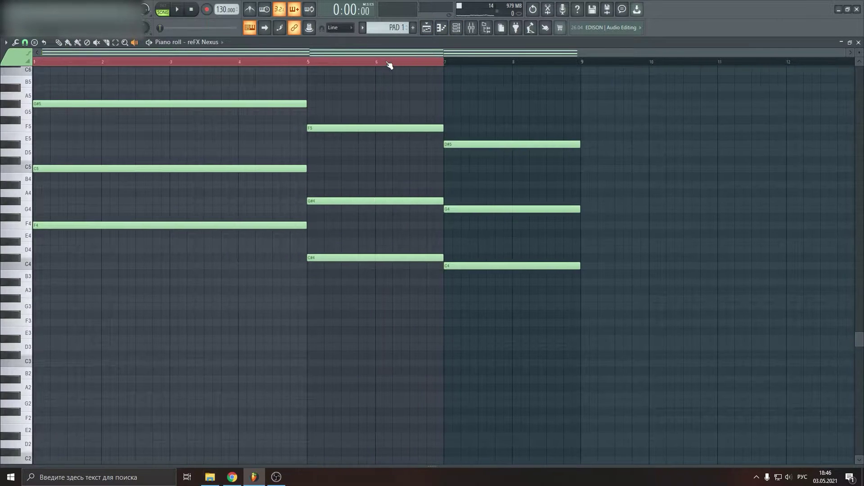
key(ctrl+d)
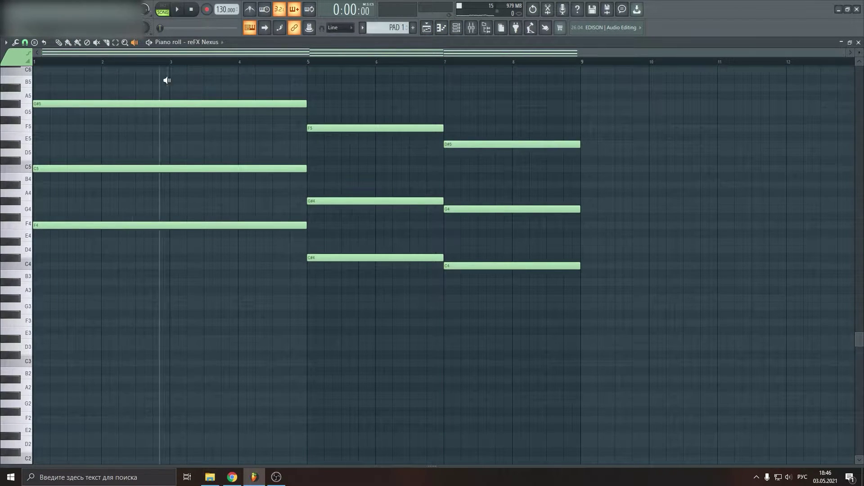
drag(147, 120, 356, 165)
click(491, 172)
Open the reFX Nexus channel's mixer insert, inspect its FabFilter Pro-Q 3 curve, and enable both insert effects
key(F6)
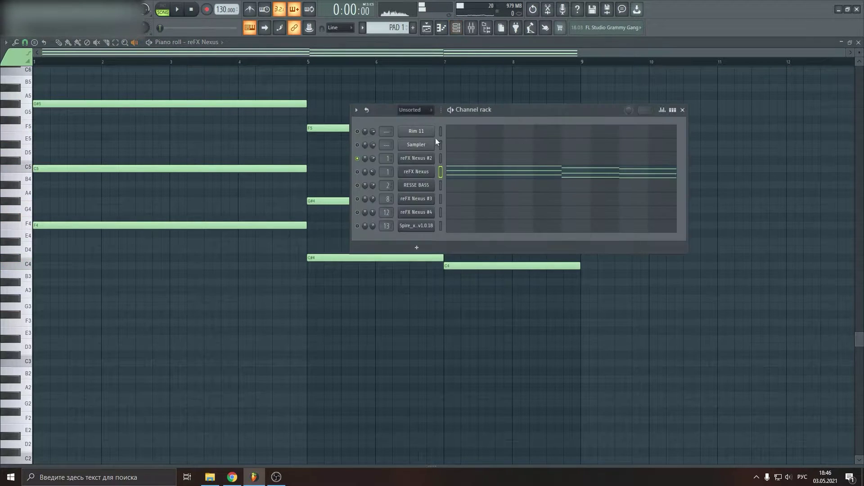
click(383, 175)
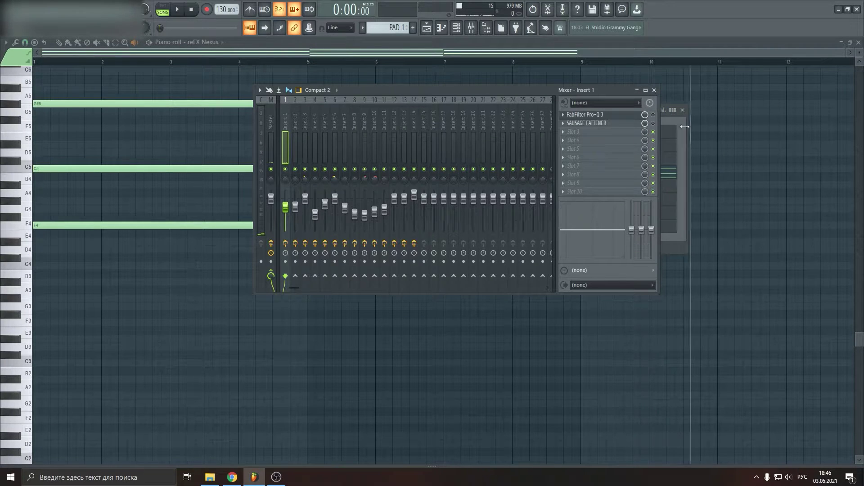
click(599, 116)
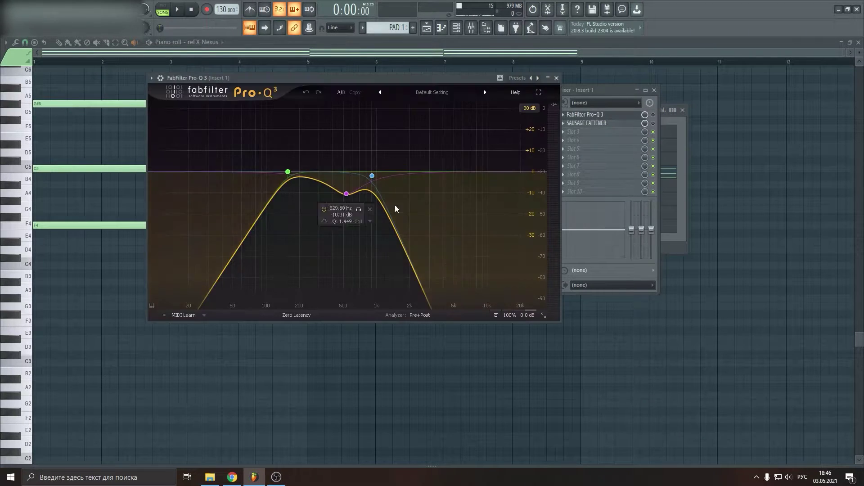
click(556, 78)
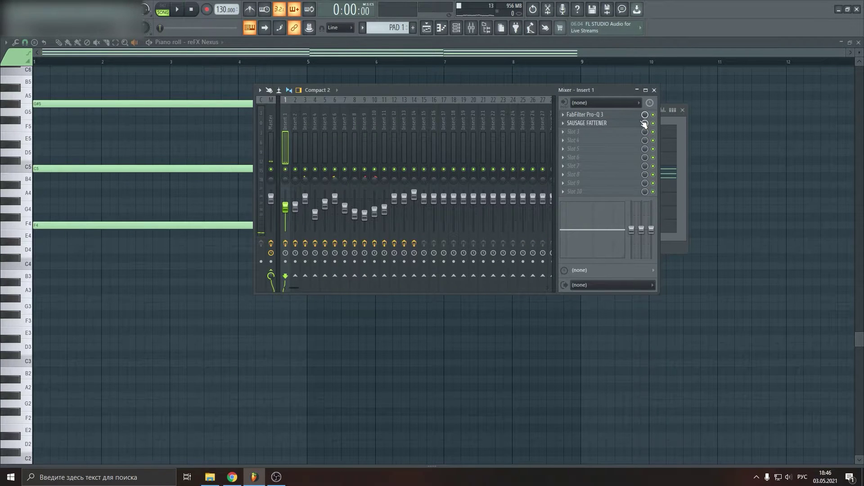
Examine the FabFilter Pro-Q 3 and Sausage Fattener settings on Insert 1, moving their windows clear of the effect slots
click(611, 117)
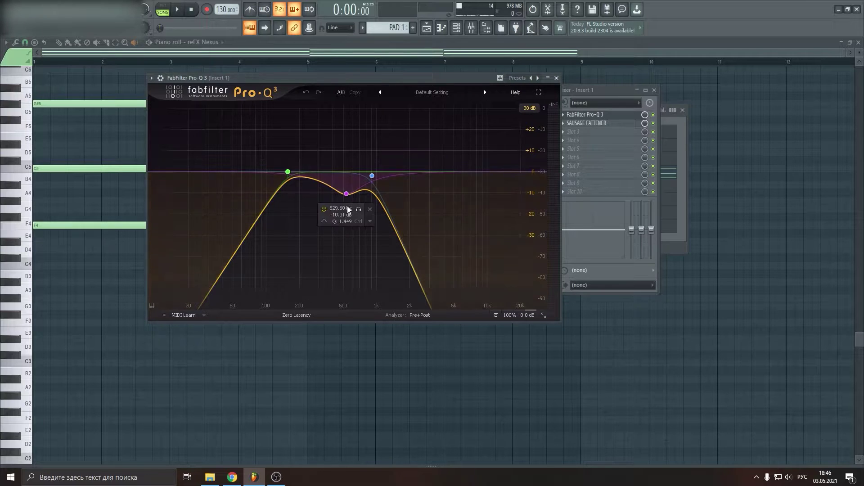
drag(461, 75, 444, 97)
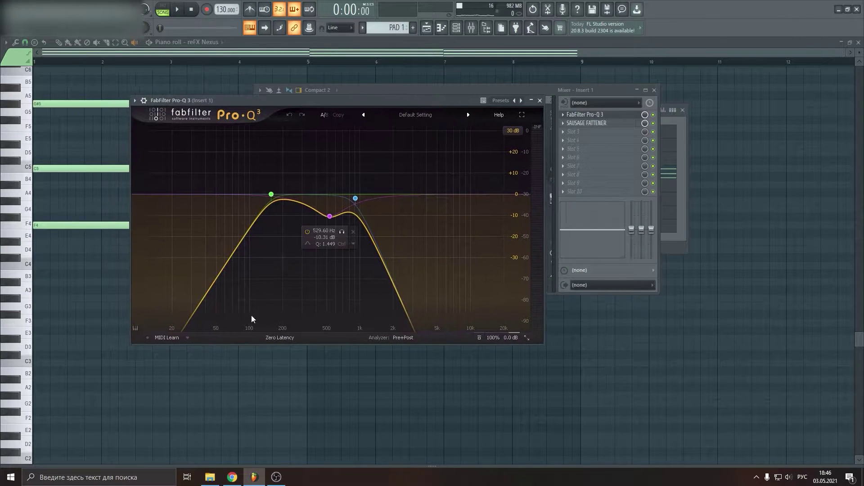
click(582, 126)
drag(293, 145, 382, 106)
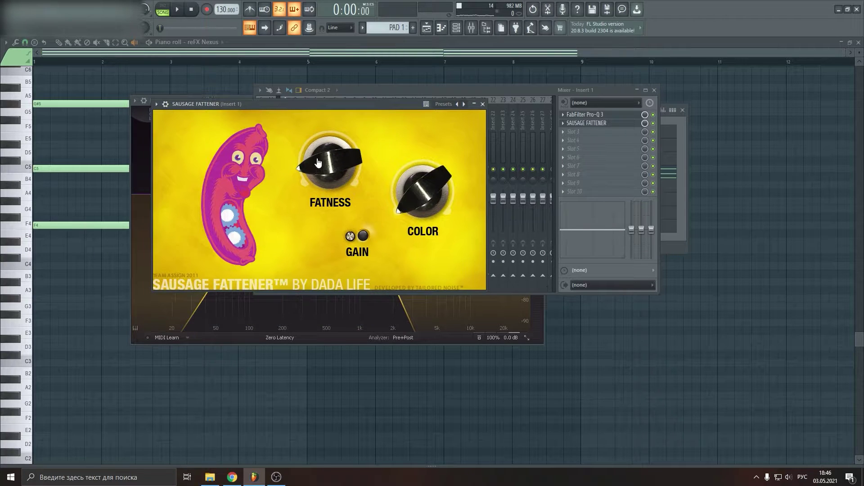
Compare the pad's sound with Sausage Fattener bypassed and enabled during playback, then stop playback
click(653, 123)
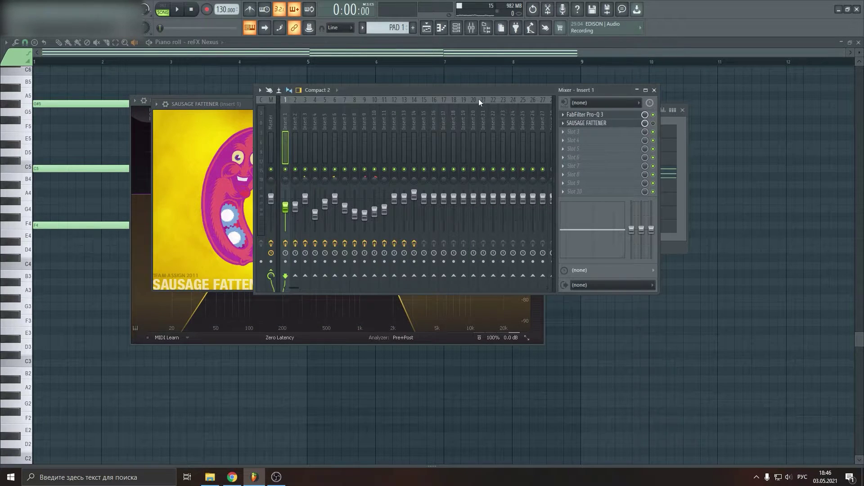
key(space)
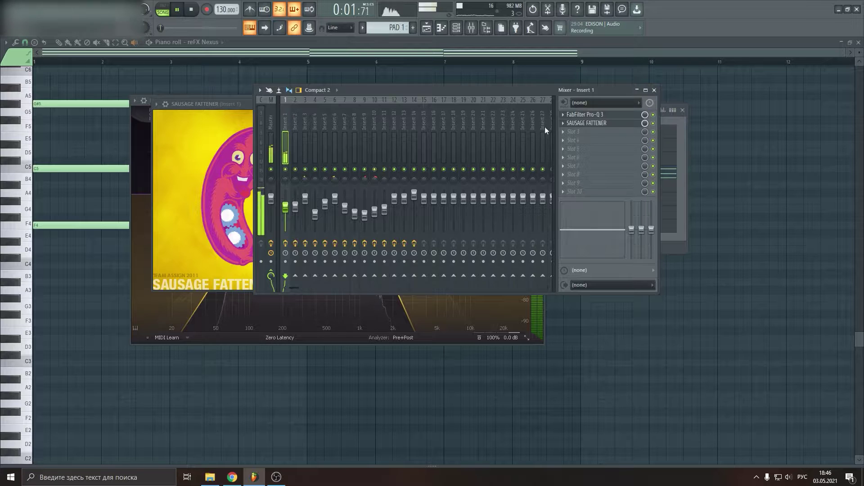
click(242, 103)
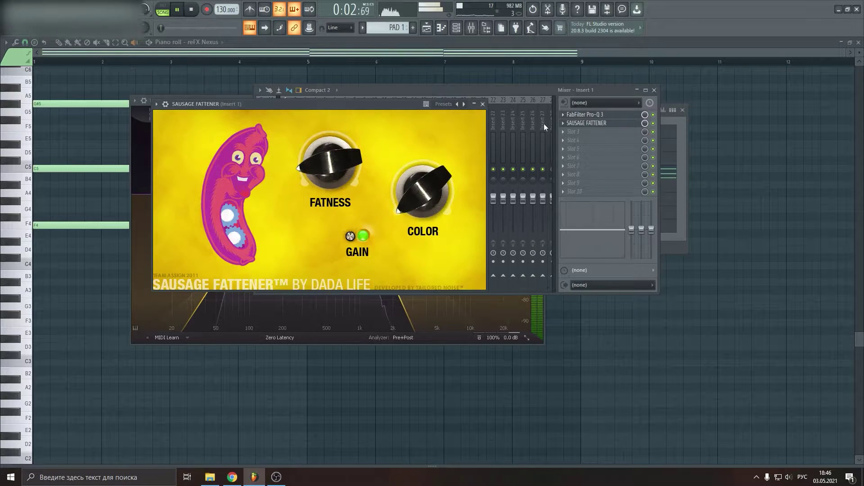
click(658, 125)
click(200, 106)
key(space)
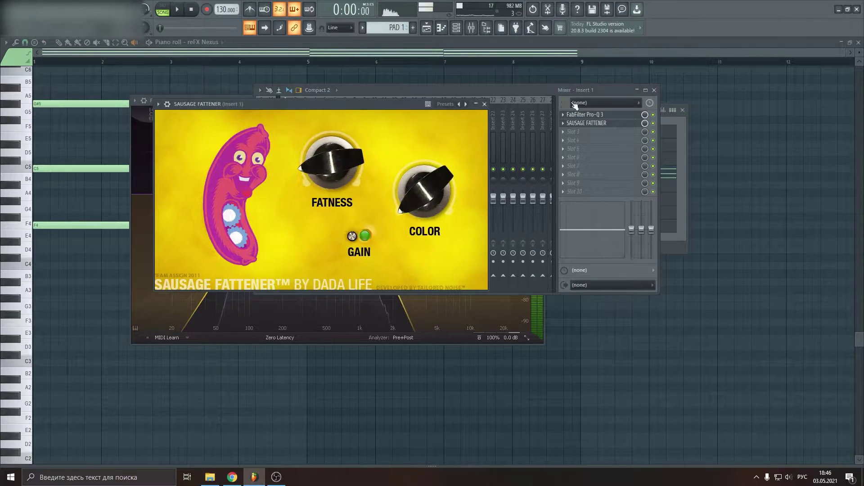
Return to the playlist and close the plugin, mixer and channel rack windows
click(860, 42)
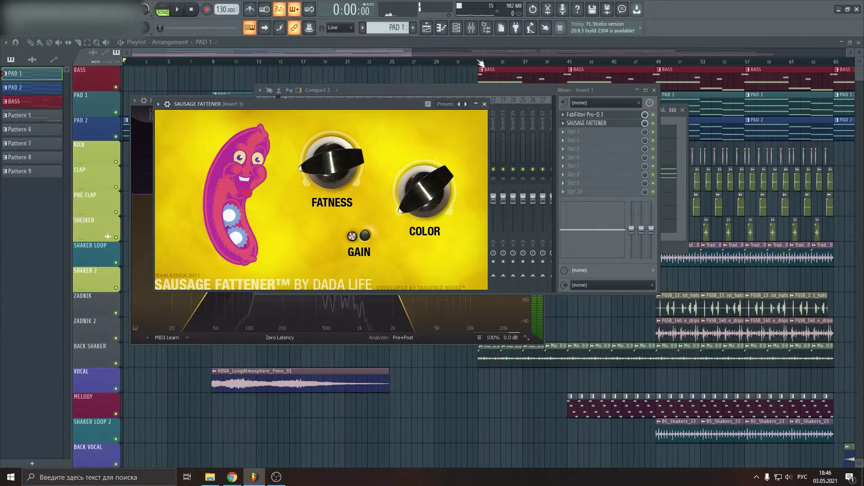
click(644, 88)
click(655, 91)
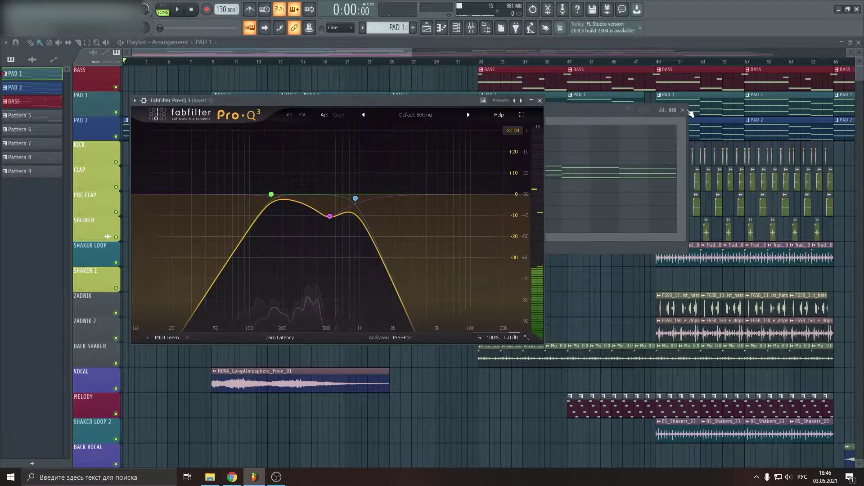
click(532, 101)
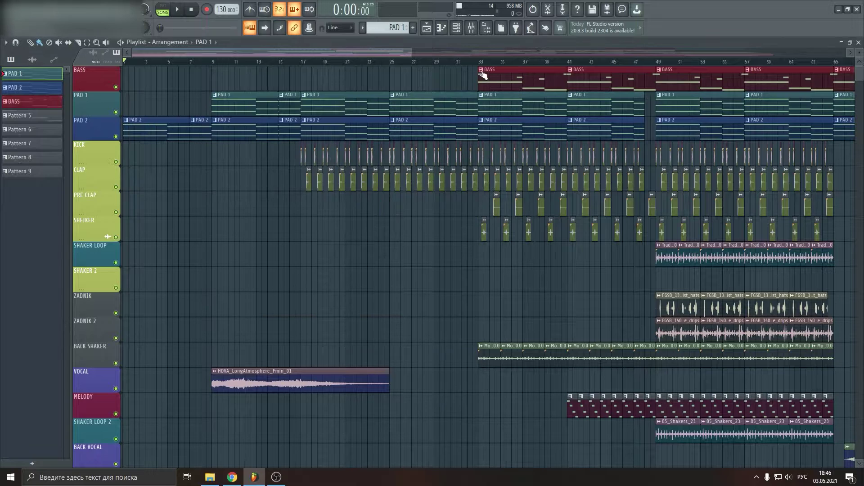
Open the first BASS clip's notes and solo the RESSE BASS channel
scroll(482, 64, down, 2)
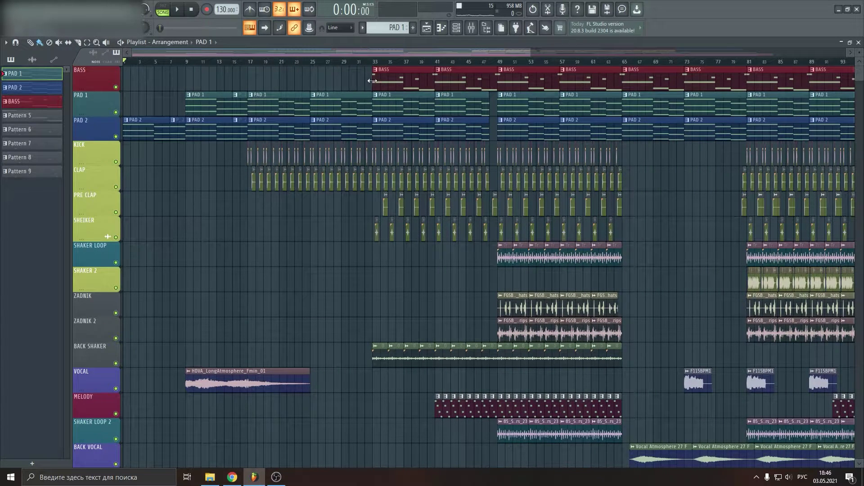
double_click(379, 76)
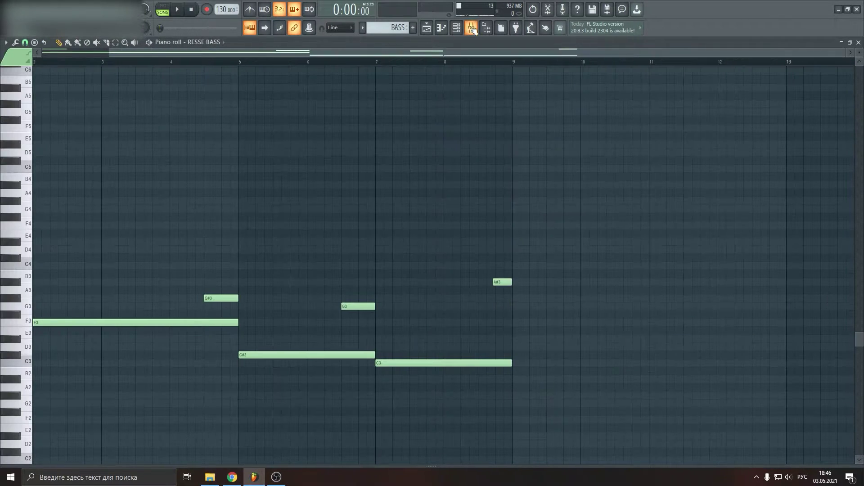
key(F6)
right_click(358, 185)
key(space)
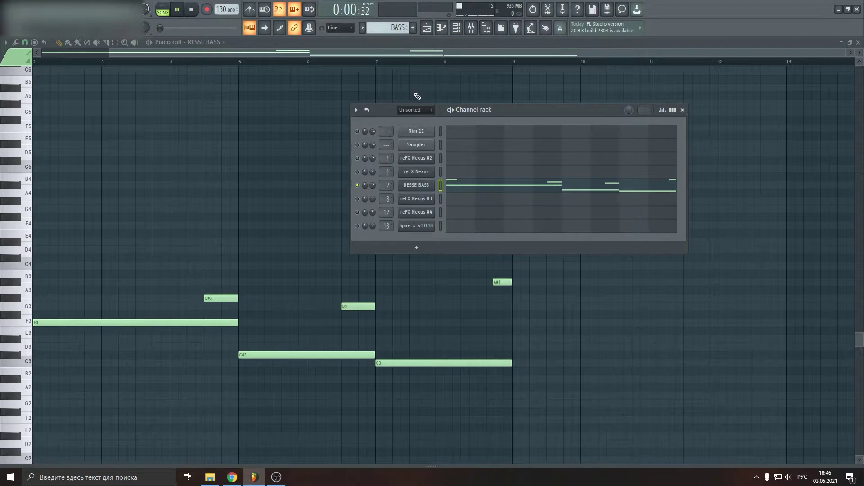
Switch to pattern playback, listen to the BASS line with the channel rack hidden, and stop playback
key(l)
key(space)
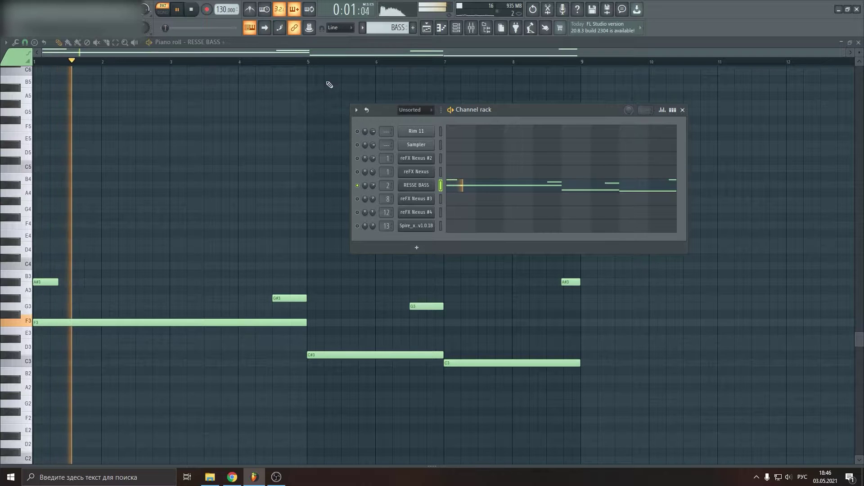
key(F6)
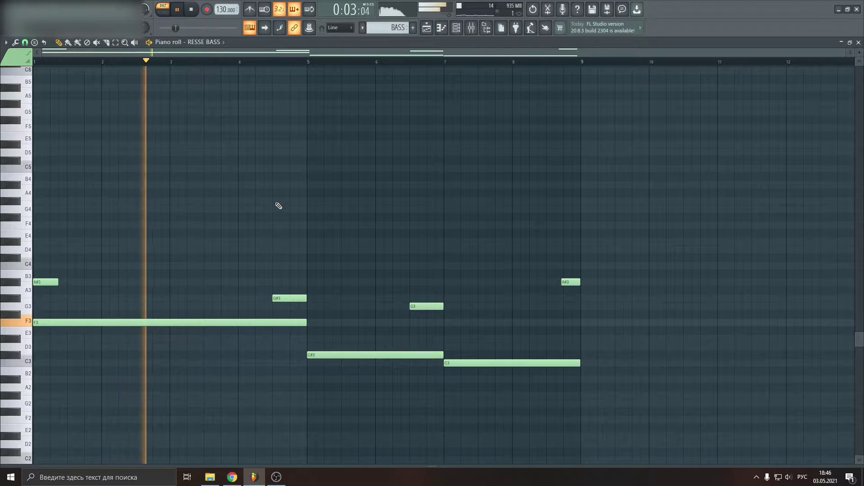
scroll(353, 125, down, 6)
scroll(375, 214, up, 2)
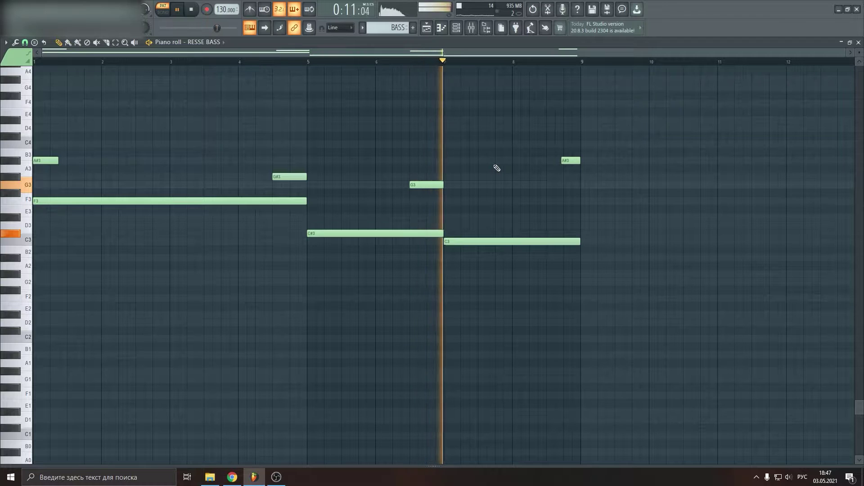
key(space)
Open the RESSE BASS channel's mixer insert, examine its Sausage Fattener settings, and close both windows
click(456, 28)
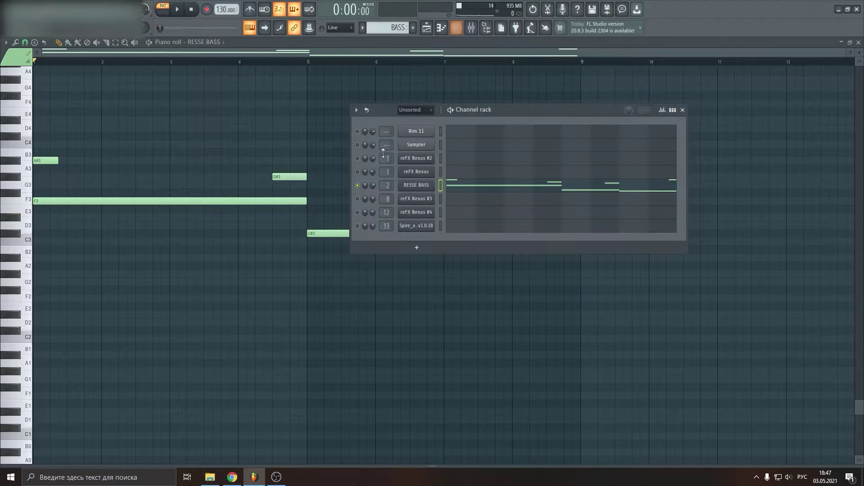
click(386, 186)
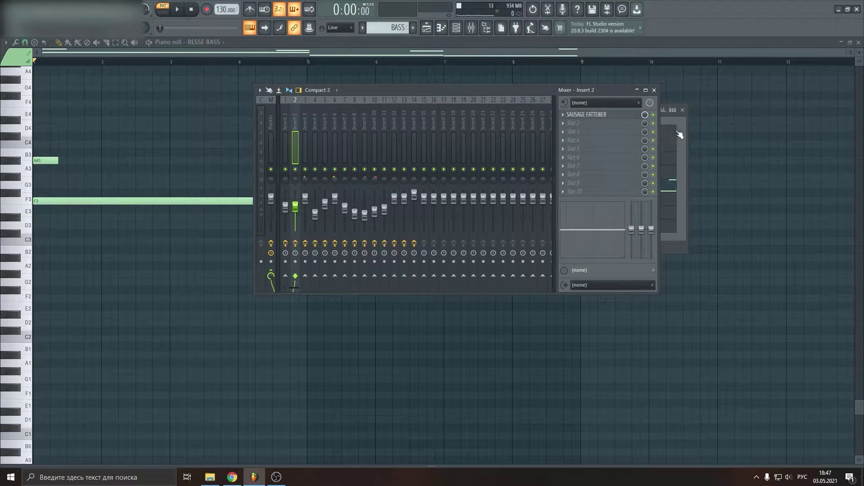
click(590, 116)
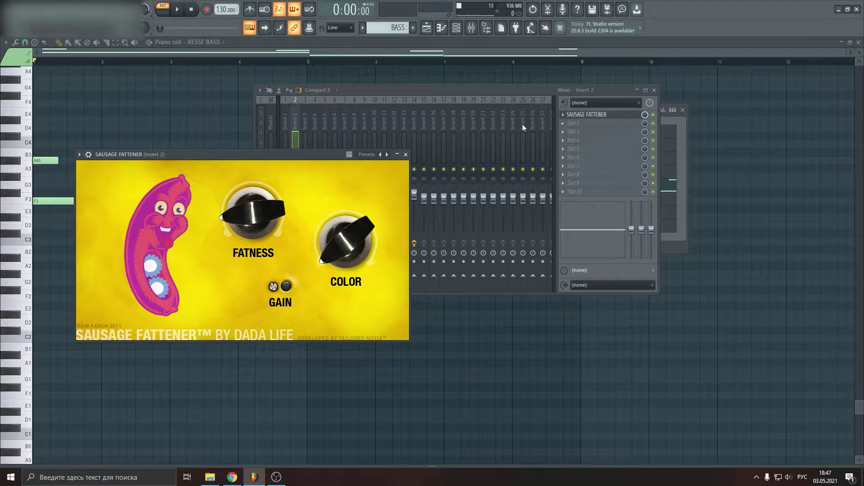
click(407, 154)
click(655, 91)
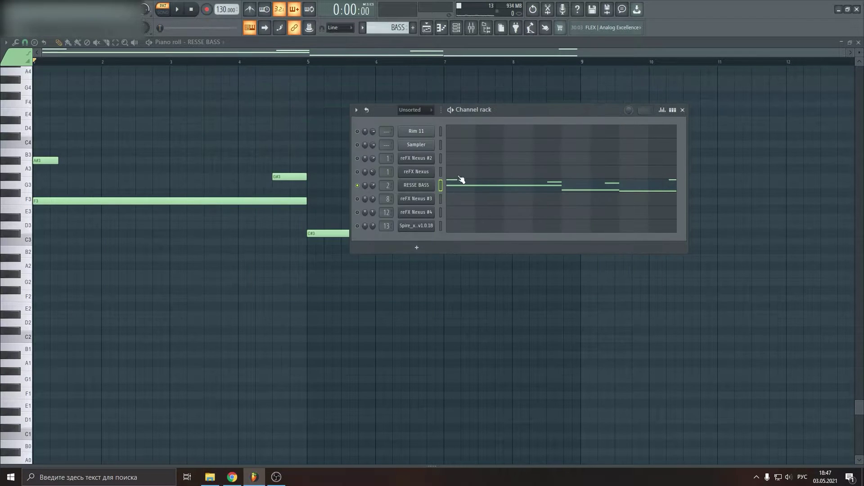
Examine the RESSE BASS channel's Serum oscillator settings, close the synth, and move the channel rack aside
click(415, 186)
drag(304, 115, 490, 86)
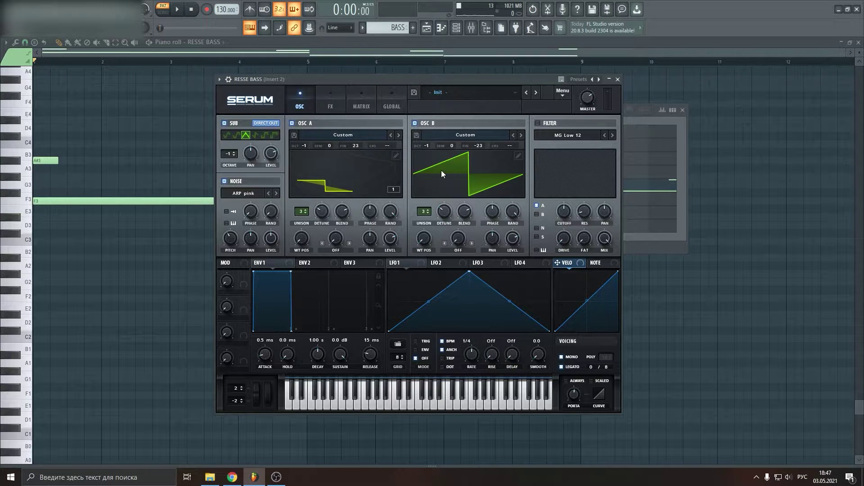
key(Escape)
drag(574, 107, 620, 106)
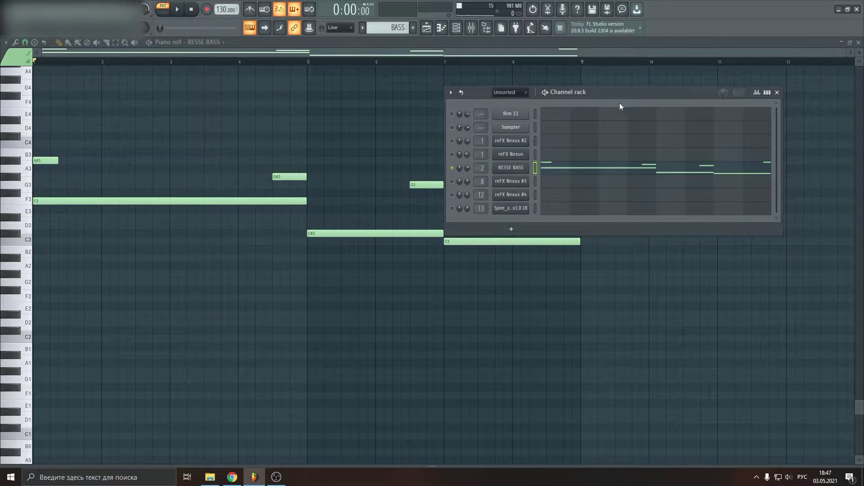
Return to the playlist, view the whole arrangement, and re-enable all channels in the channel rack
click(859, 43)
click(487, 50)
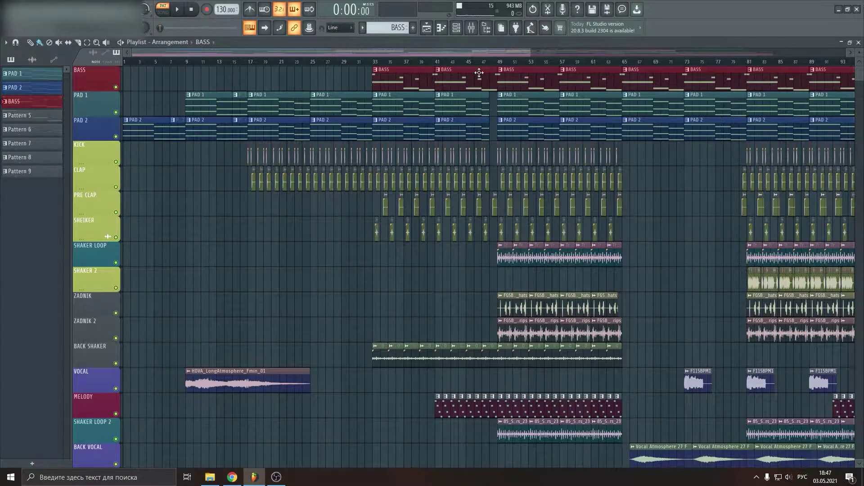
scroll(481, 76, down, 3)
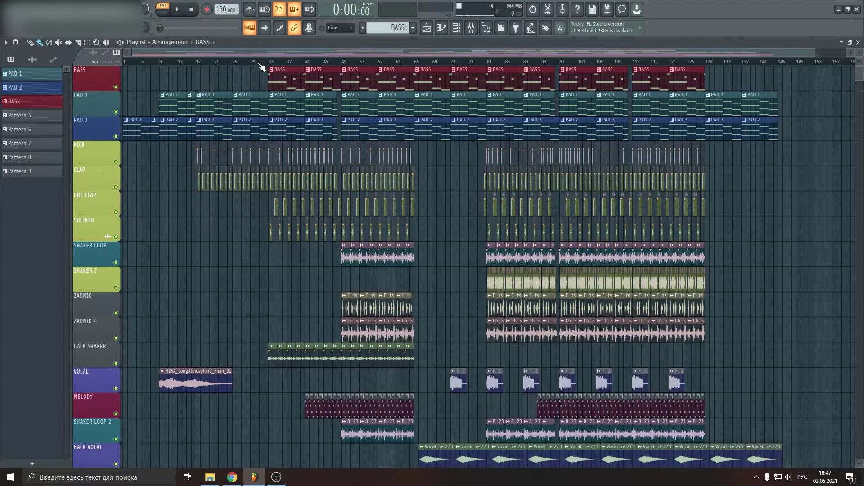
click(464, 28)
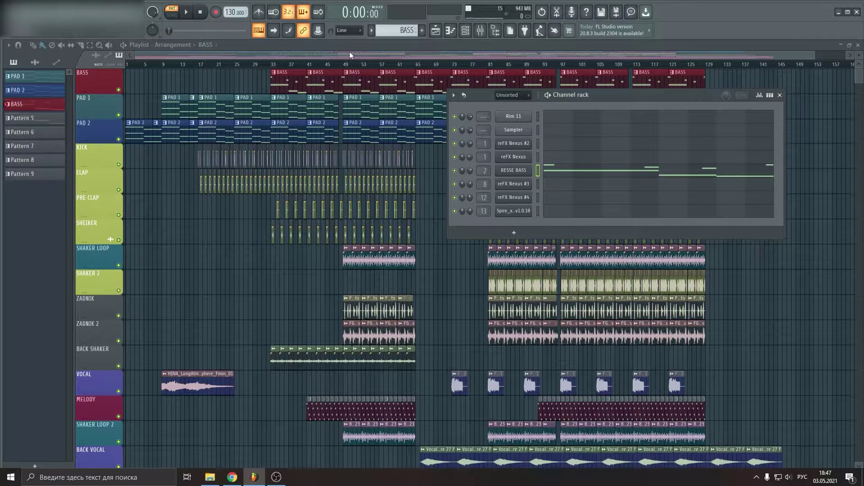
Solo the KICK track and re-enable CLAP, PRE CLAP, SHEIKER, SHAKER LOOP, SHAKER 2, ZADNIK, ZADNIK 2 and BACK SHAKER
ctrl+click(119, 165)
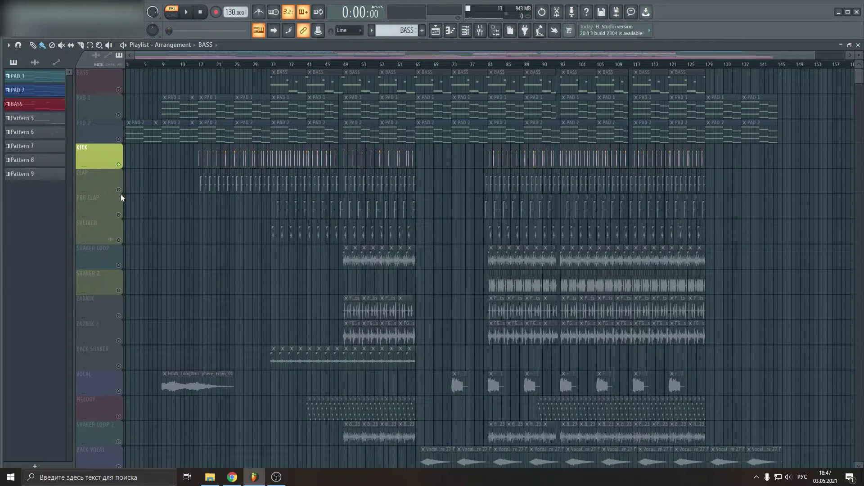
click(119, 190)
click(119, 215)
click(119, 240)
click(118, 266)
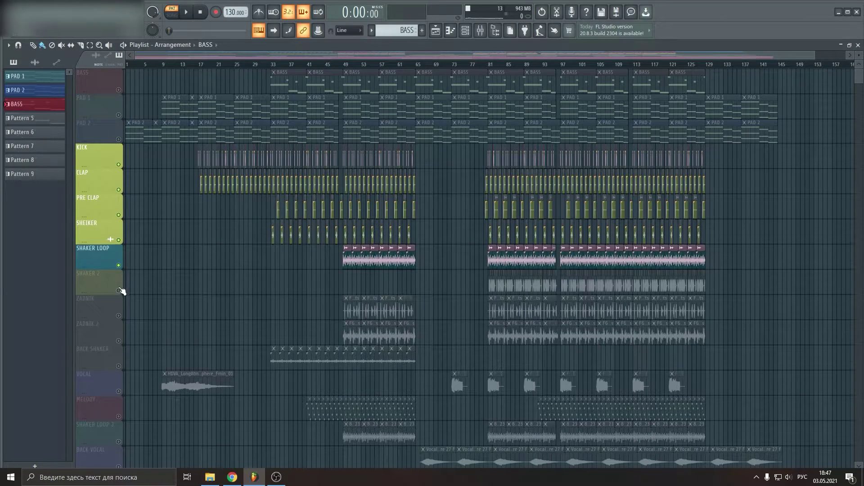
click(119, 291)
click(119, 316)
click(119, 342)
click(119, 367)
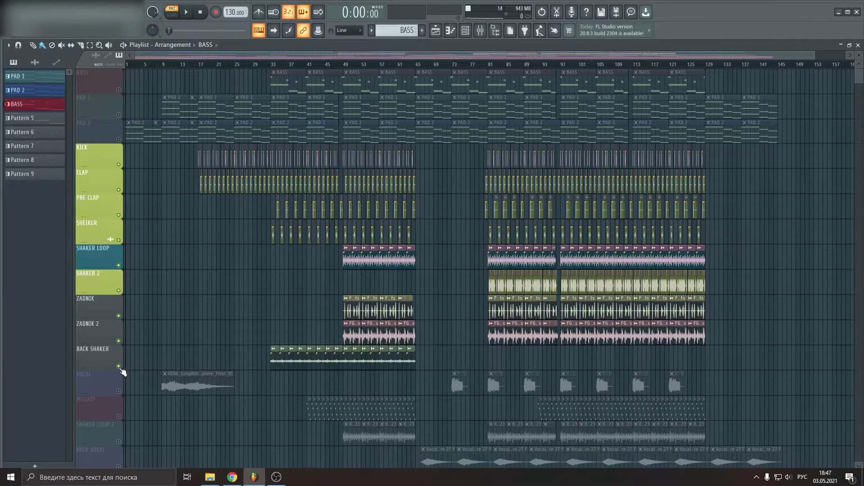
Play the isolated drums briefly, then open the KICK clip's sample settings and its mixer insert
key(space)
scroll(203, 64, up, 6)
drag(219, 57, 205, 58)
key(space)
double_click(298, 157)
double_click(330, 183)
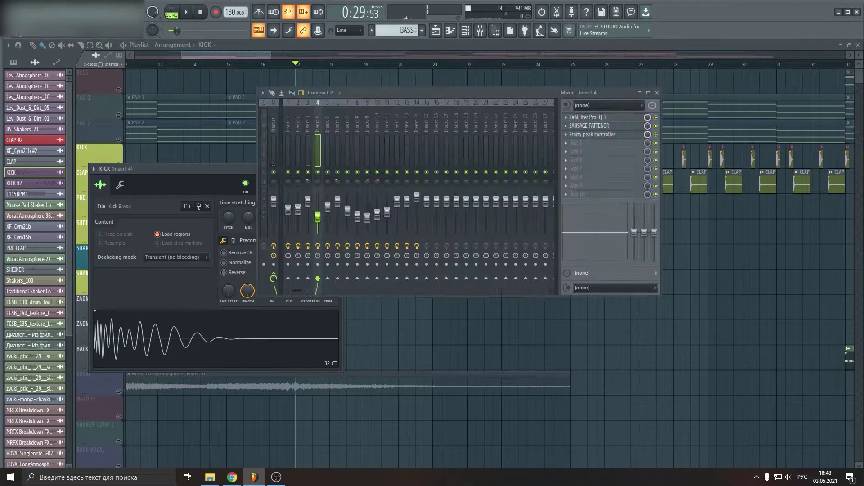
Examine the FabFilter Pro-Q 3 curve on the kick's mixer insert while the song plays
click(613, 118)
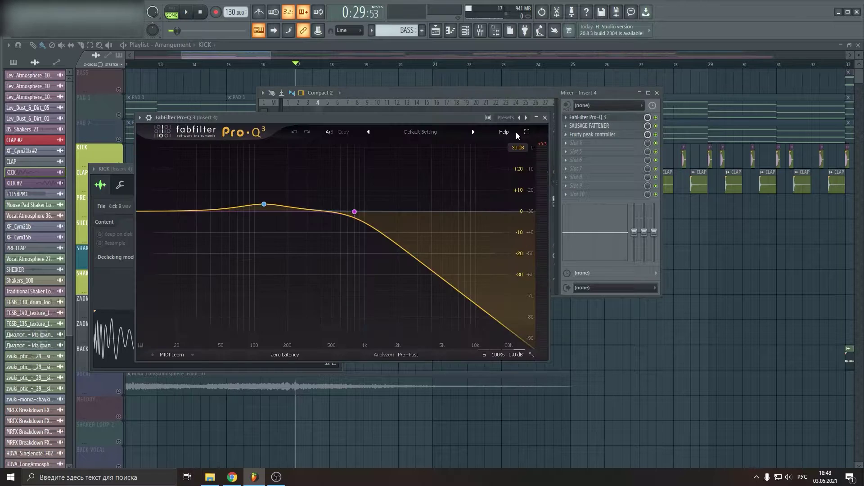
drag(439, 122, 556, 205)
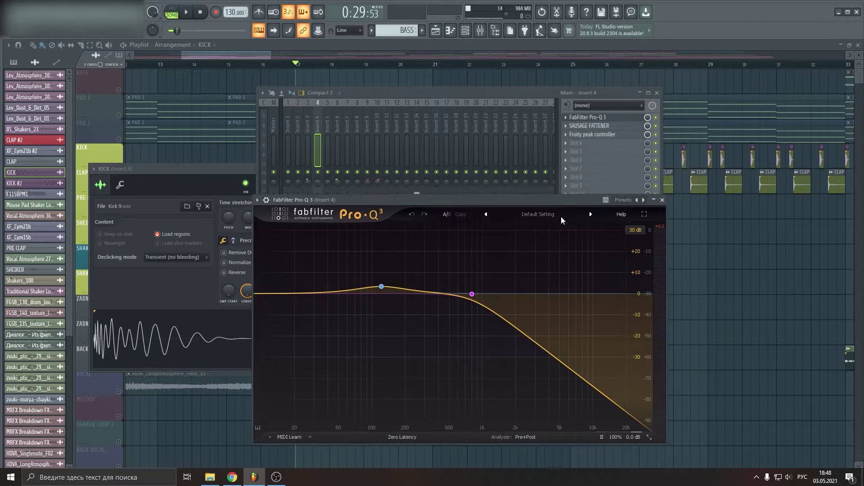
key(space)
click(406, 189)
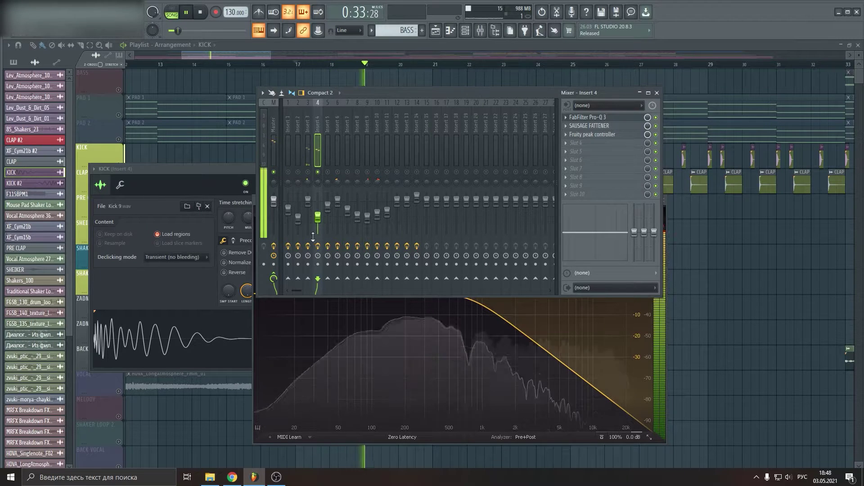
click(286, 323)
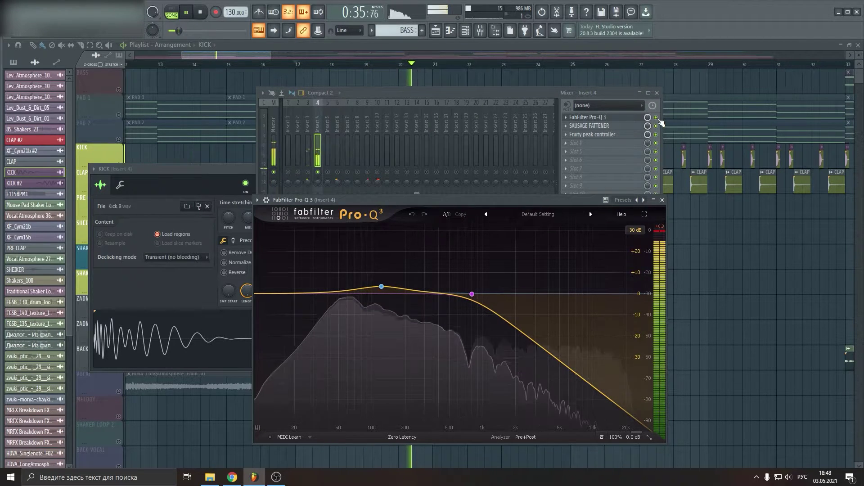
Bypass FabFilter Pro-Q 3, Sausage Fattener and Fruity peak controller on the kick's insert and play the unprocessed kick
click(659, 120)
key(space)
click(656, 126)
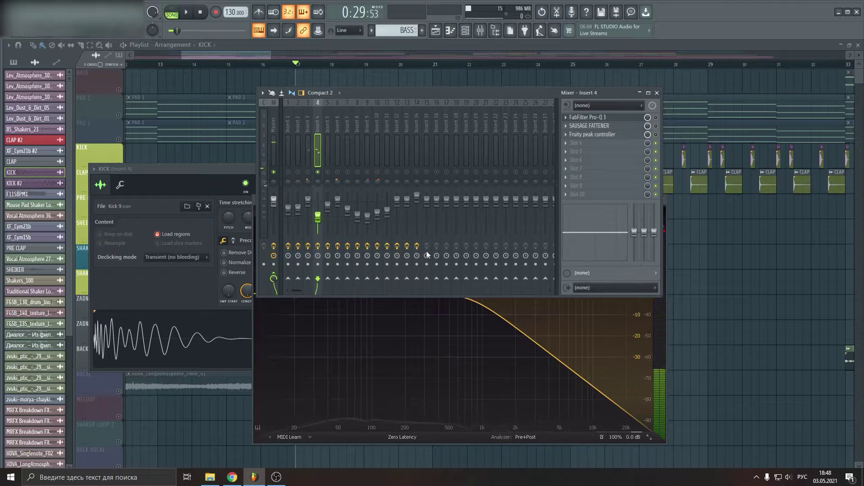
click(404, 346)
key(space)
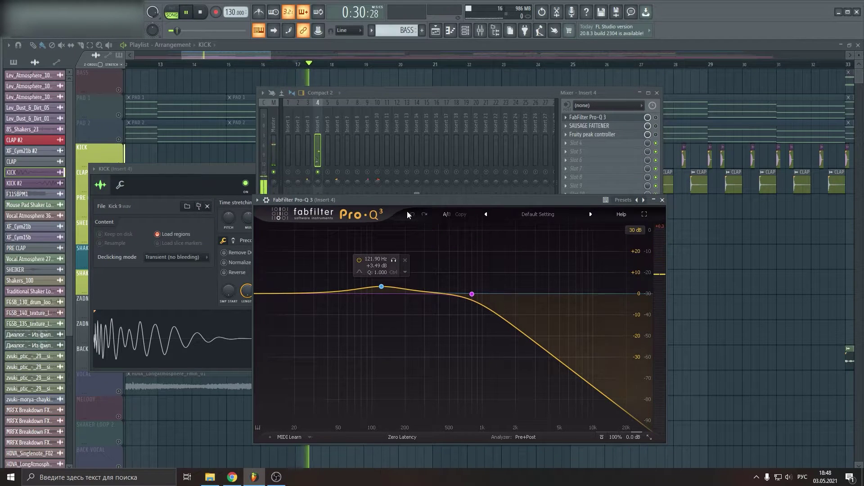
Re-enable the kick's three effects one by one during playback, viewing the Sausage Fattener and Fruity peak controller settings
click(656, 117)
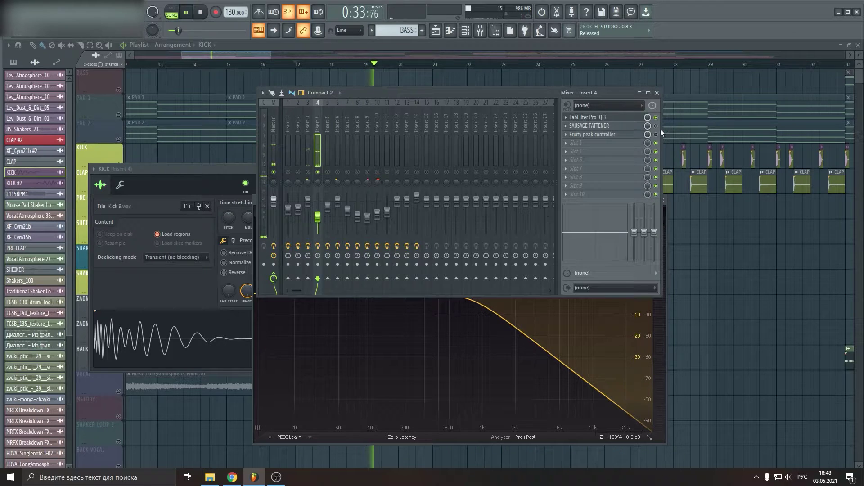
click(436, 375)
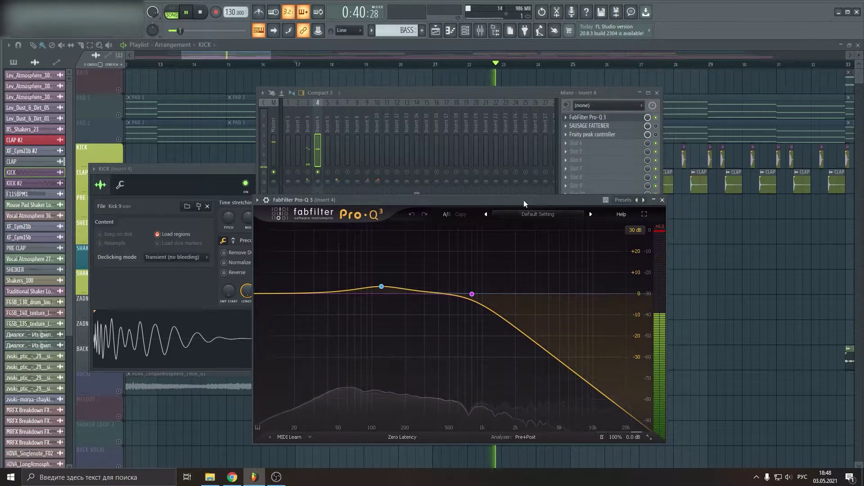
click(657, 127)
click(626, 126)
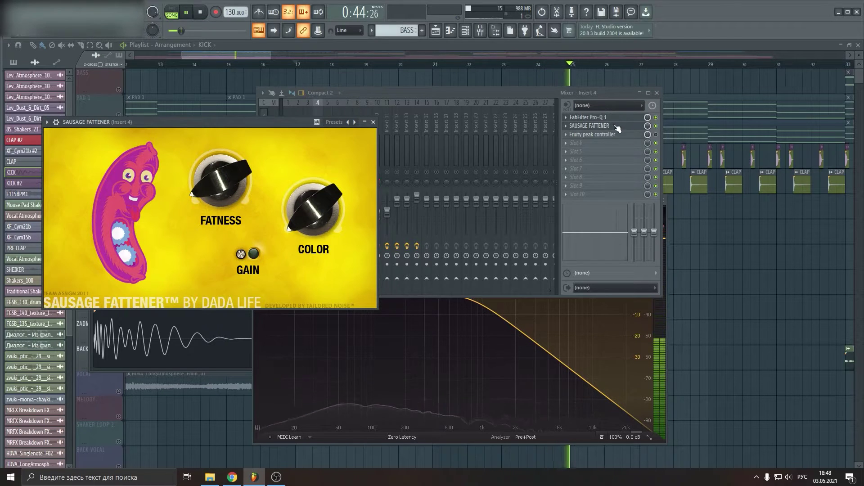
click(595, 134)
click(655, 134)
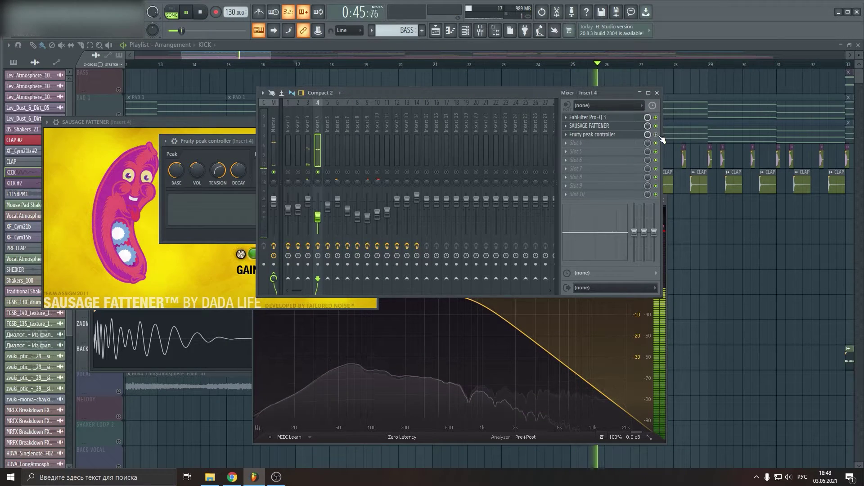
Close the Fruity peak controller, Sausage Fattener and KICK sample windows, and restart the song playback
click(216, 140)
click(385, 141)
click(234, 125)
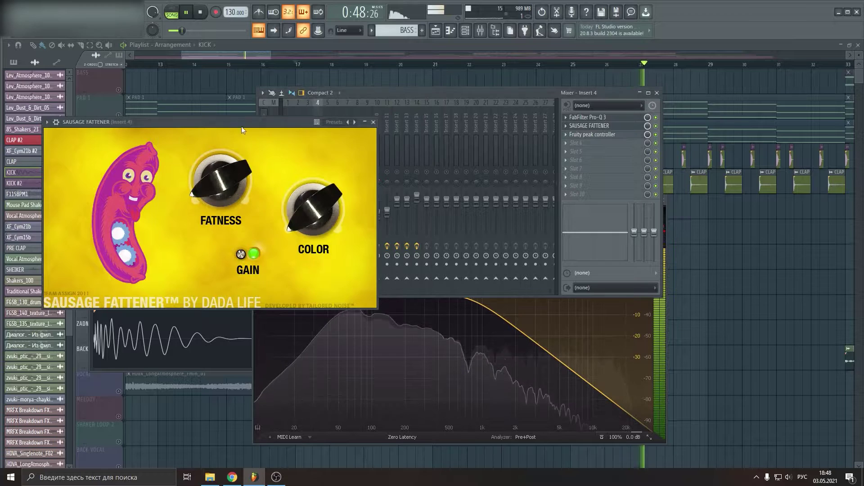
click(374, 122)
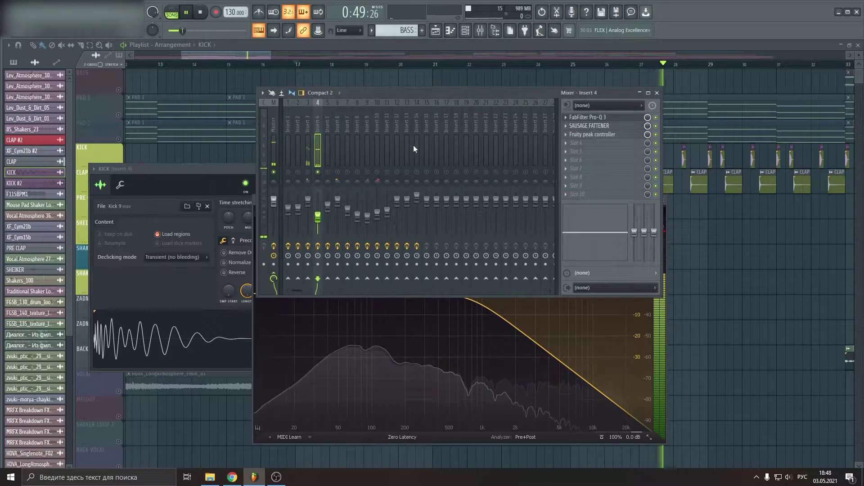
click(222, 177)
click(338, 169)
key(space)
key(space)
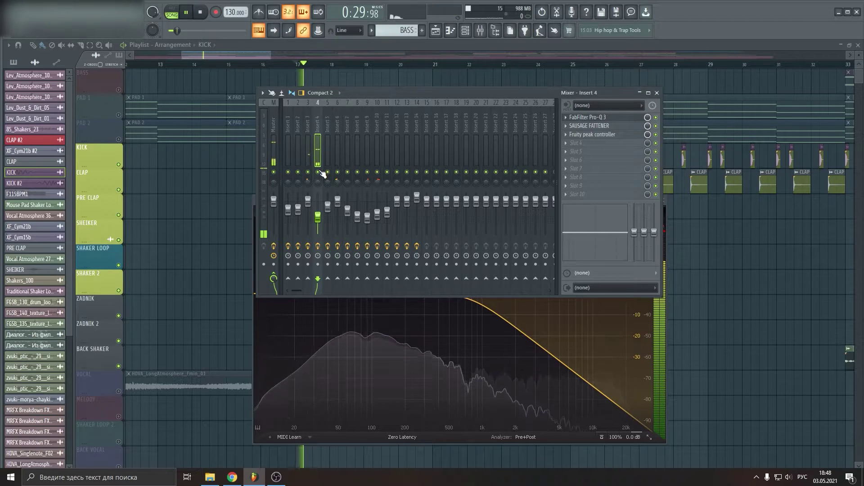
Return to the playlist and open the CLAP clip's sample settings and its mixer insert
click(436, 31)
double_click(359, 173)
drag(172, 97, 325, 101)
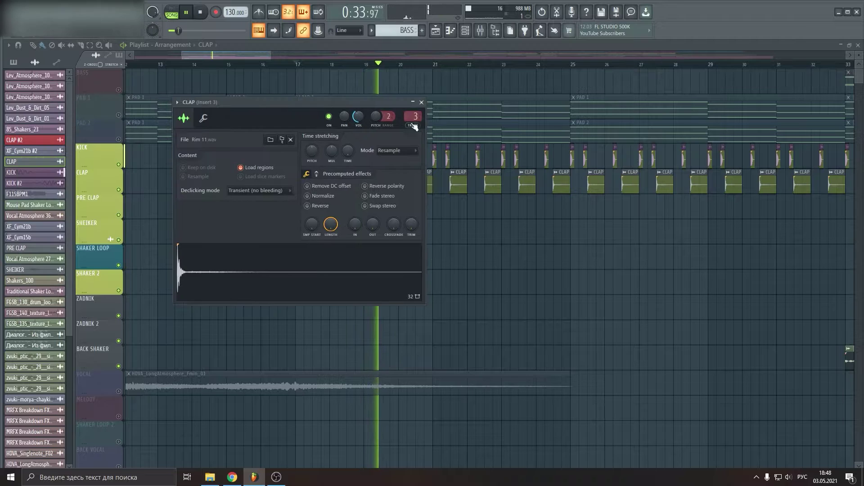
double_click(414, 117)
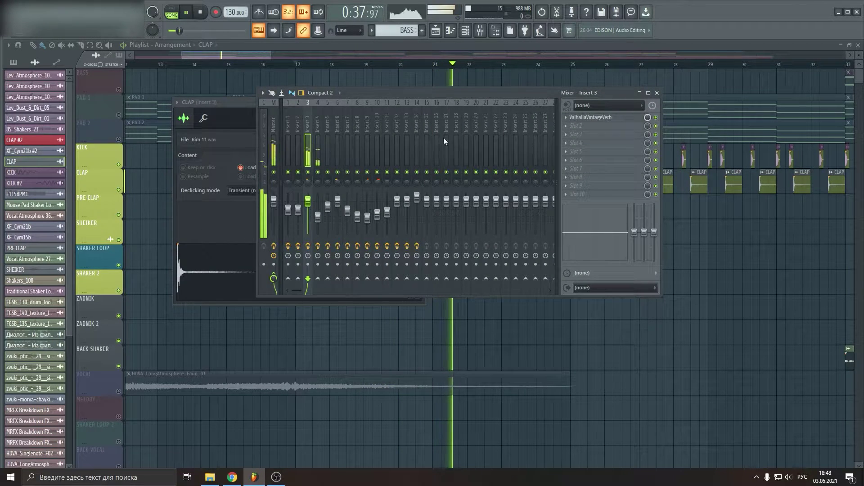
Examine the clap's ValhallaVintageVerb settings, then close the reverb, mixer and CLAP sample windows
click(599, 117)
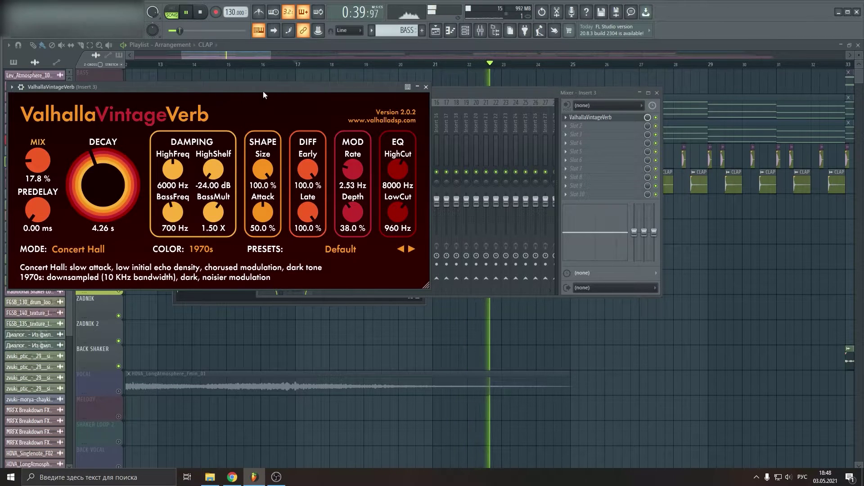
drag(265, 87, 451, 124)
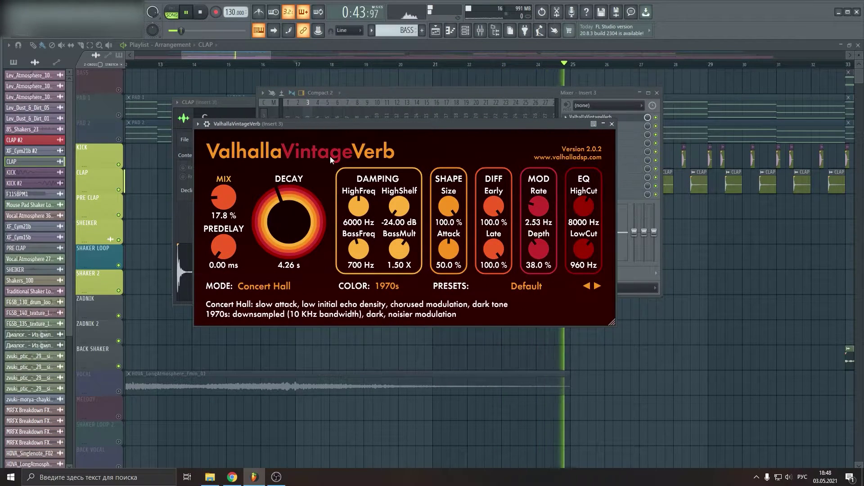
click(613, 125)
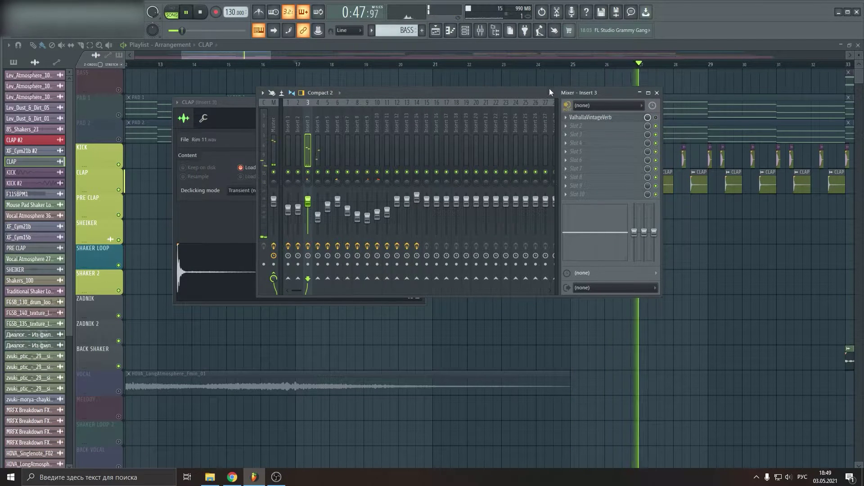
drag(527, 89, 495, 96)
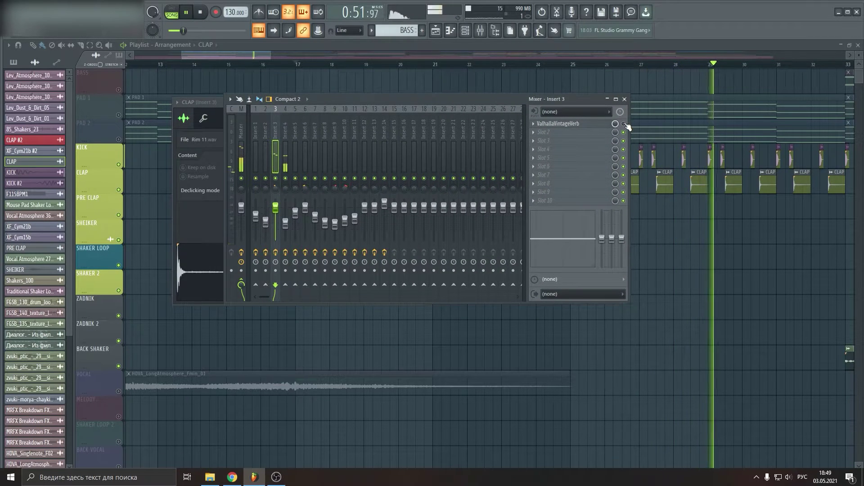
click(624, 99)
click(415, 109)
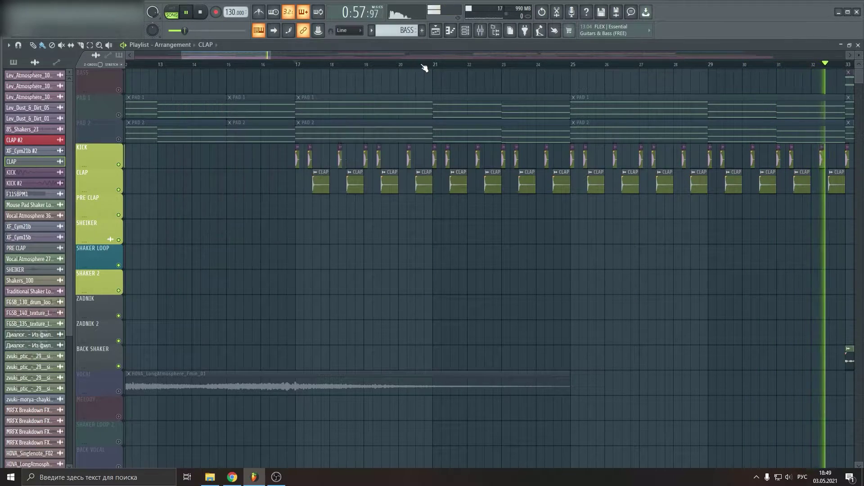
Examine the percussion clips in the section from bar 33 while the drums play, then stop playback
scroll(424, 67, down, 6)
scroll(358, 68, up, 3)
scroll(358, 68, down, 3)
scroll(359, 69, up, 6)
scroll(354, 100, down, 3)
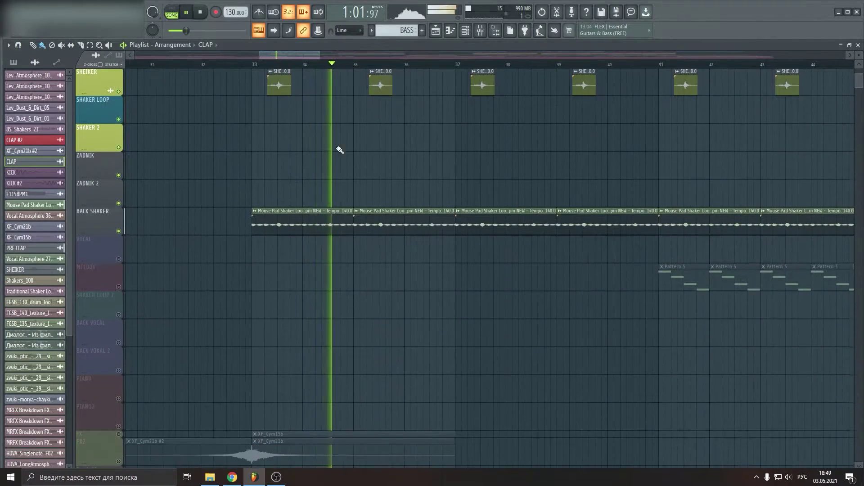
scroll(367, 165, up, 3)
scroll(367, 165, up, 1)
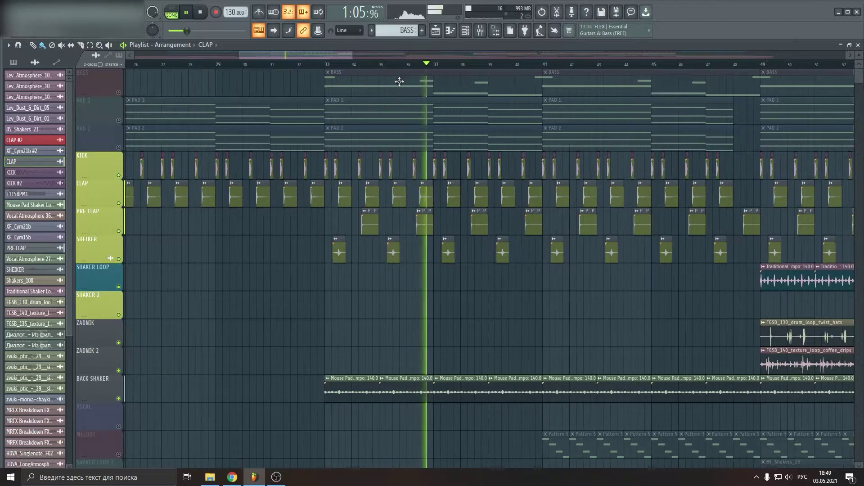
key(space)
scroll(306, 194, up, 2)
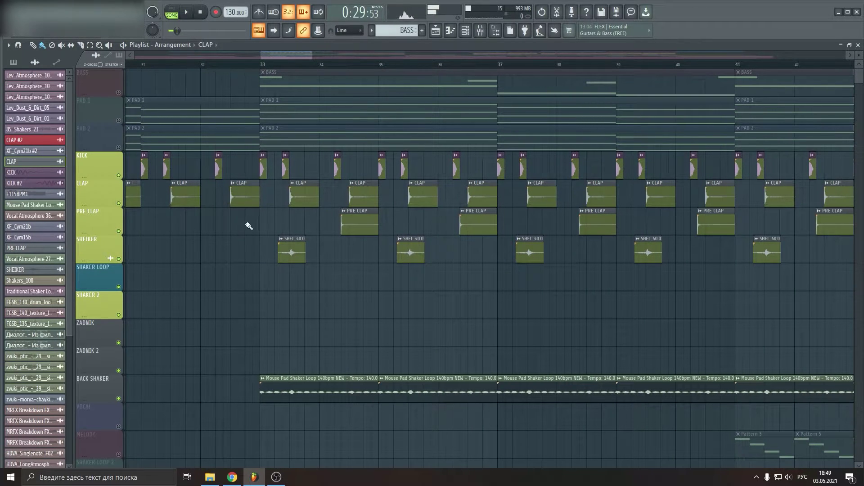
Solo the PRE CLAP track, listen to it briefly, and open its sample settings and mixer insert
right_click(119, 231)
key(space)
key(space)
double_click(359, 216)
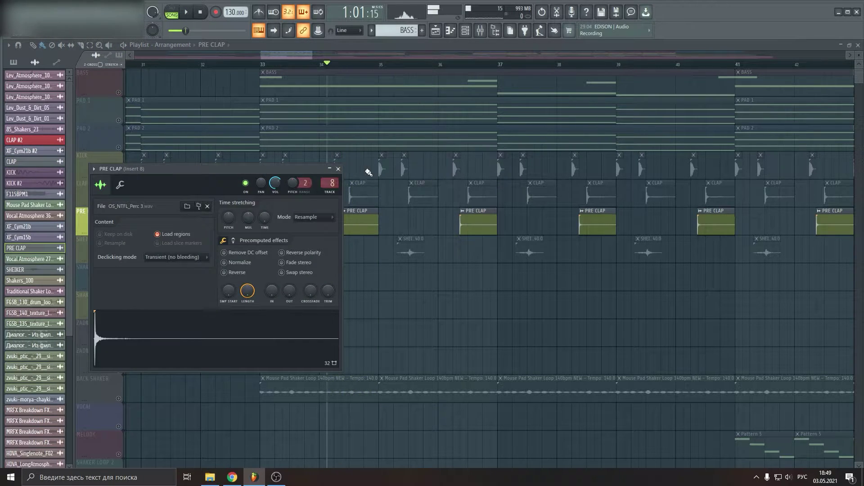
click(324, 187)
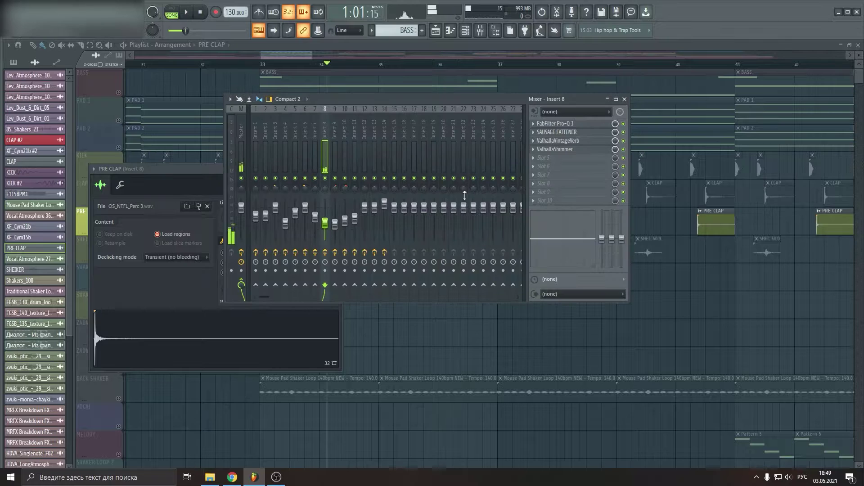
Examine the FabFilter Pro-Q 3 curve and low-cut band on the PRE CLAP insert while playing the soloed track, then stop
click(603, 125)
drag(316, 108, 434, 107)
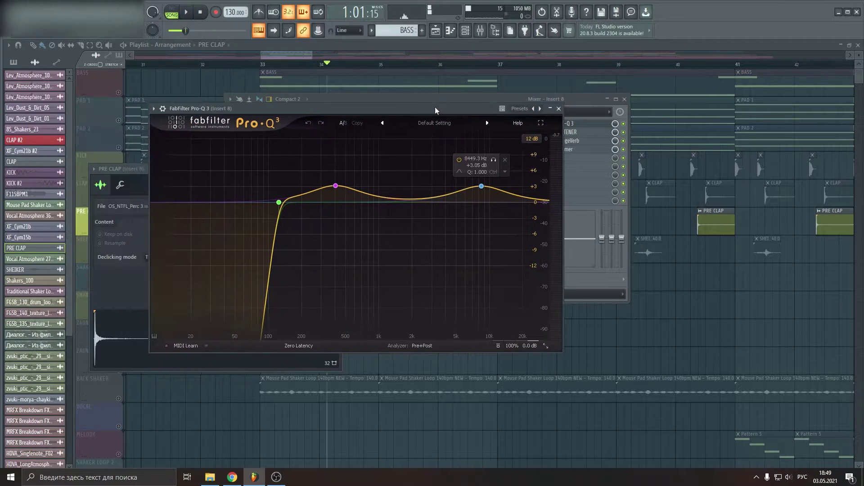
click(278, 202)
key(space)
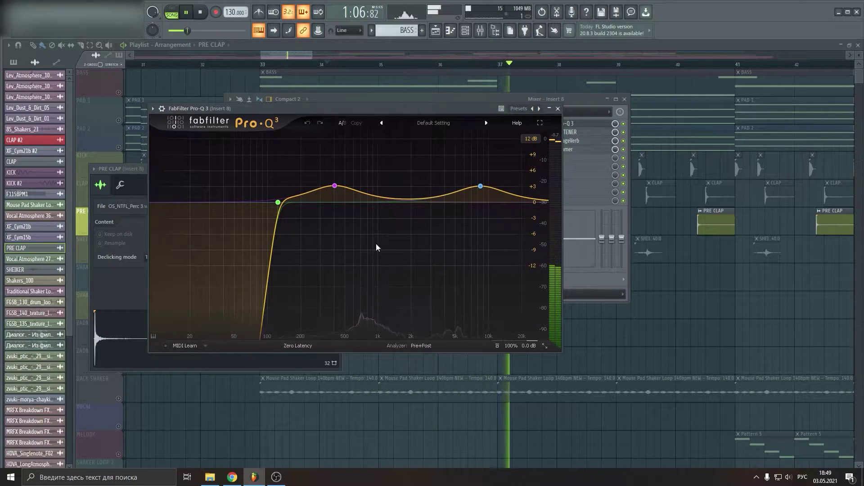
drag(409, 105, 462, 157)
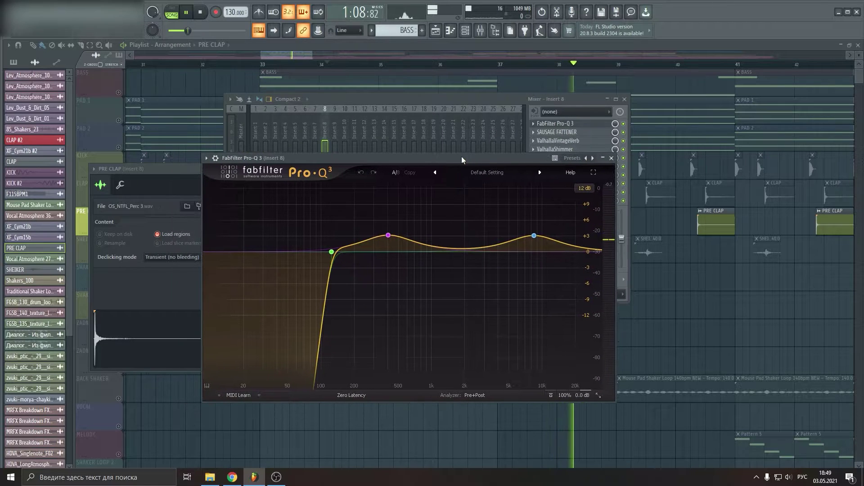
key(space)
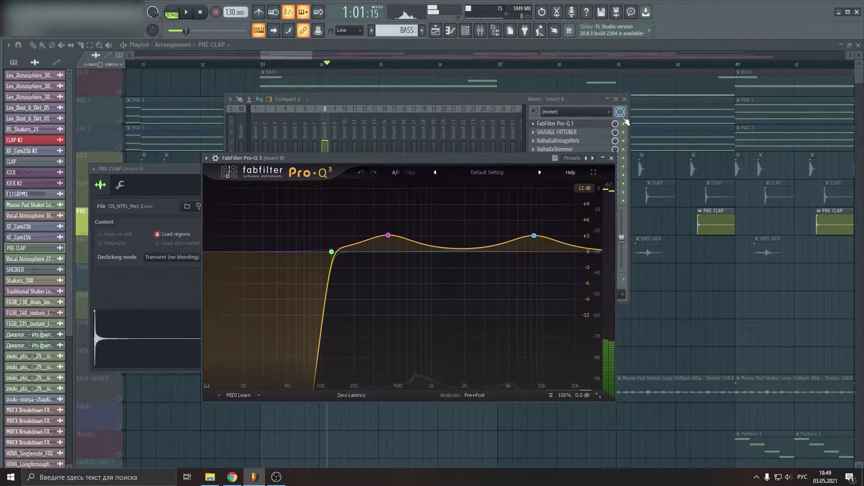
Examine the Sausage Fattener, ValhallaVintageVerb and ValhallaShimmer settings on the PRE CLAP insert
click(629, 126)
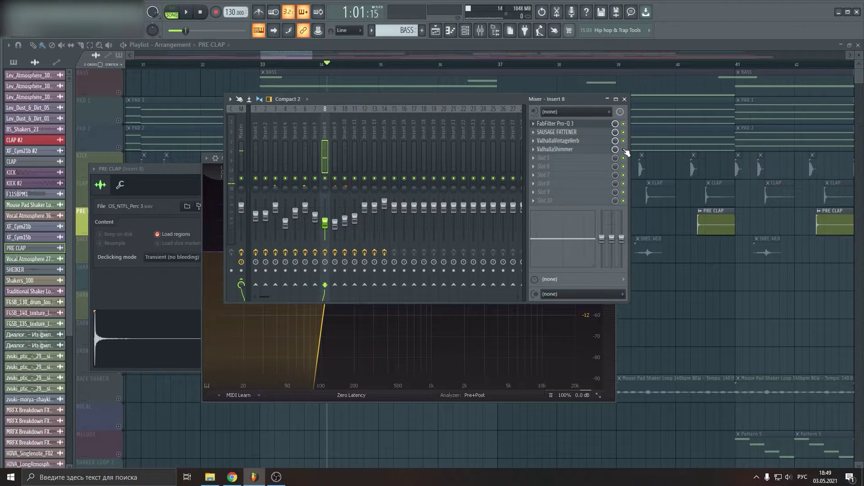
click(584, 135)
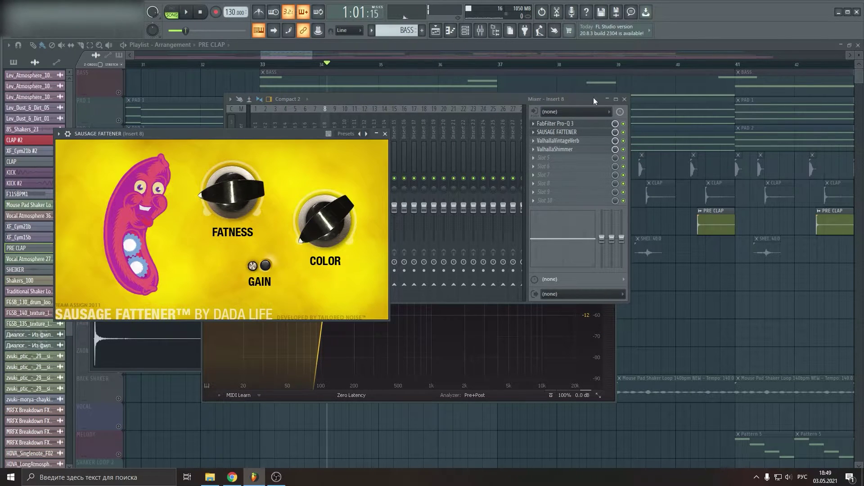
click(570, 141)
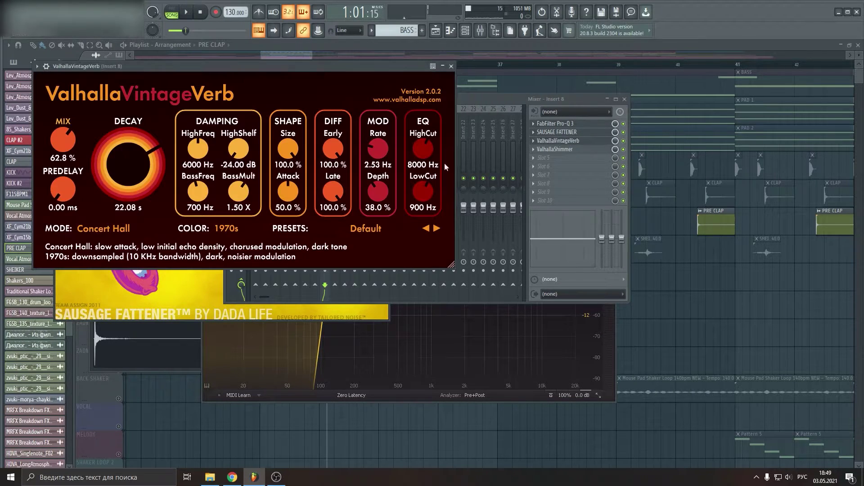
click(558, 151)
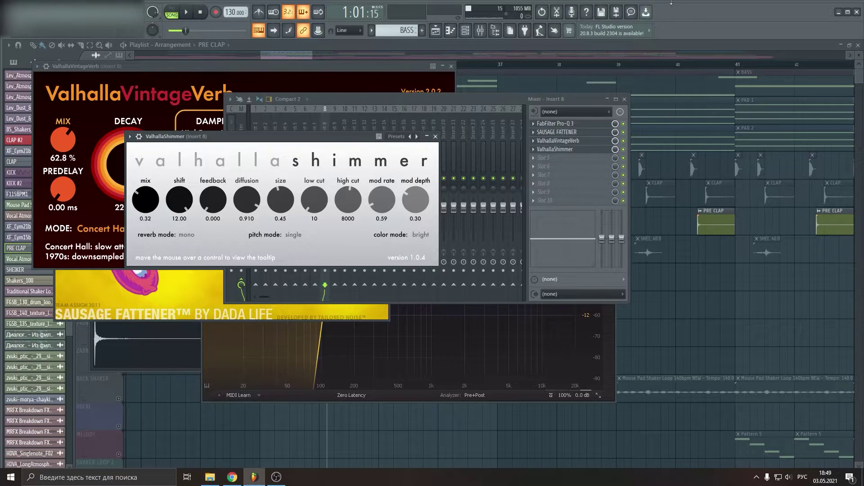
Listen to the soloed PRE CLAP with its effects, close the plugin, sample and mixer windows, and stop playback
key(space)
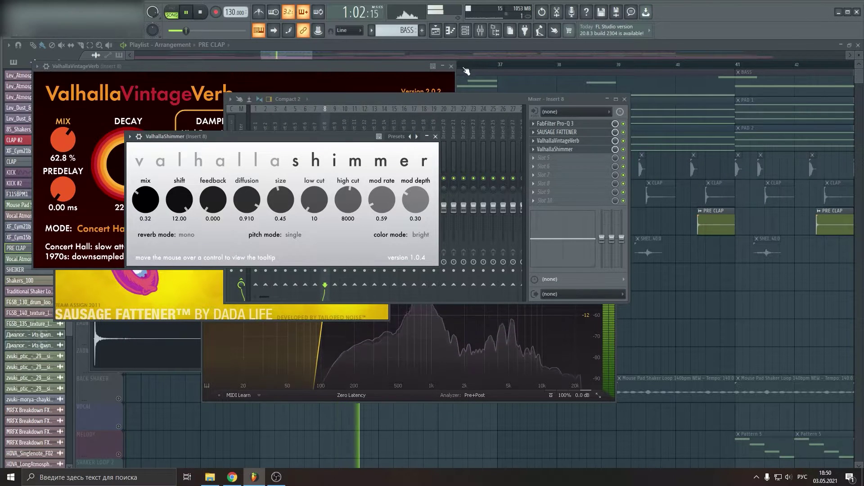
click(451, 66)
click(216, 134)
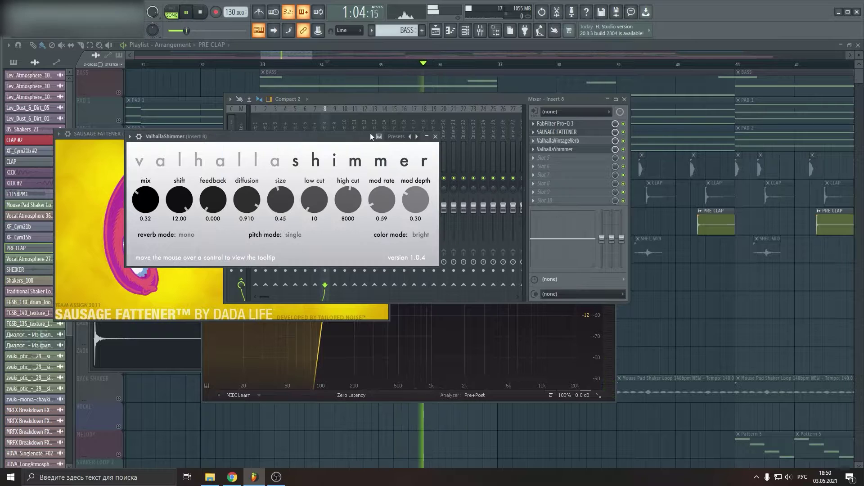
click(429, 137)
click(212, 133)
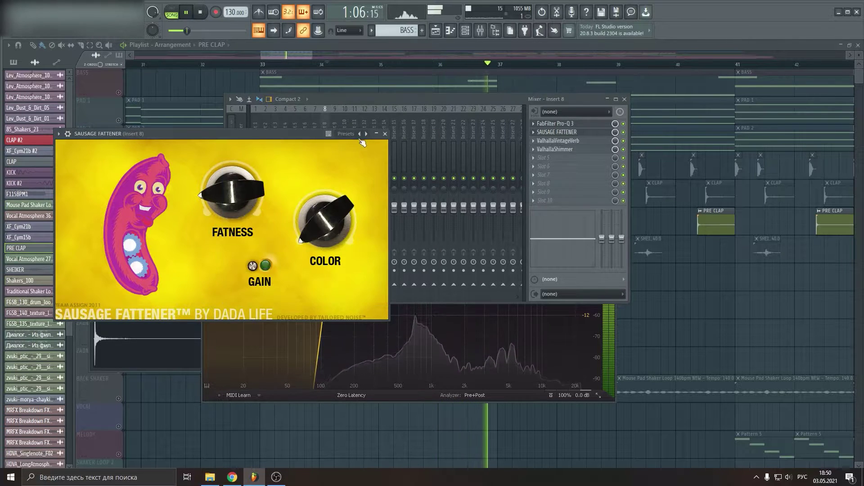
click(385, 135)
key(space)
click(482, 56)
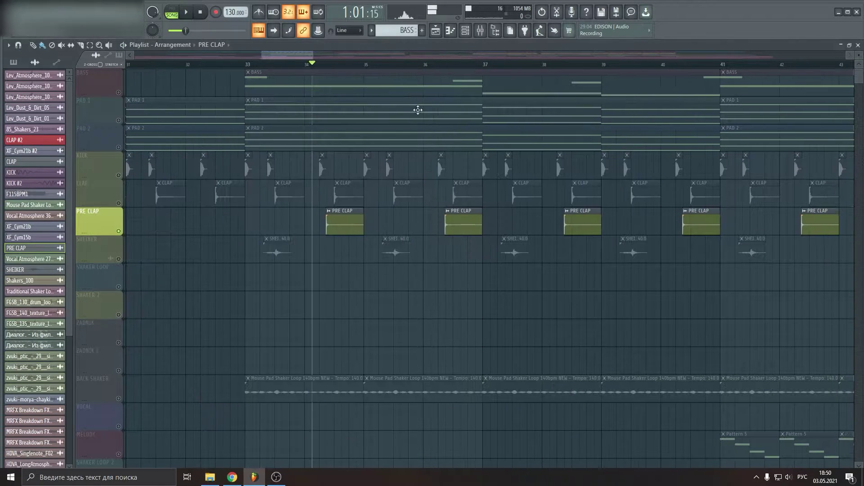
Unsolo PRE CLAP and play all tracks from bar 34 while looking over the lower part of the arrangement, then stop
right_click(119, 231)
key(space)
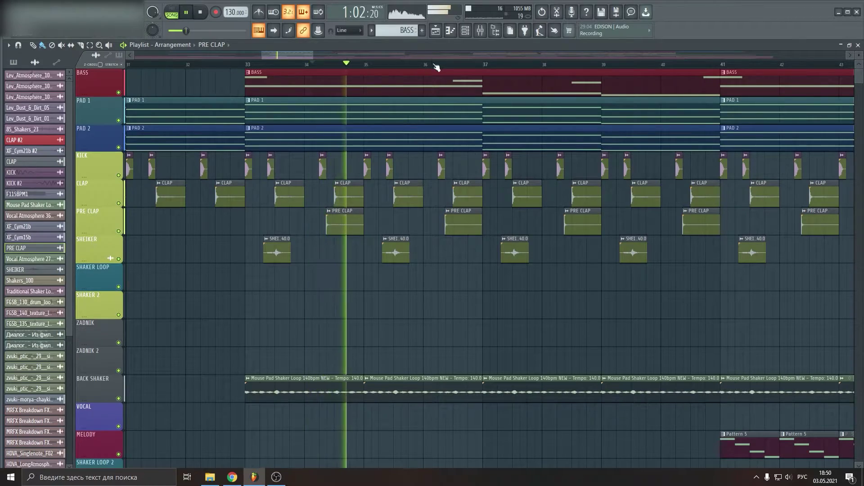
scroll(428, 72, down, 2)
scroll(420, 65, down, 4)
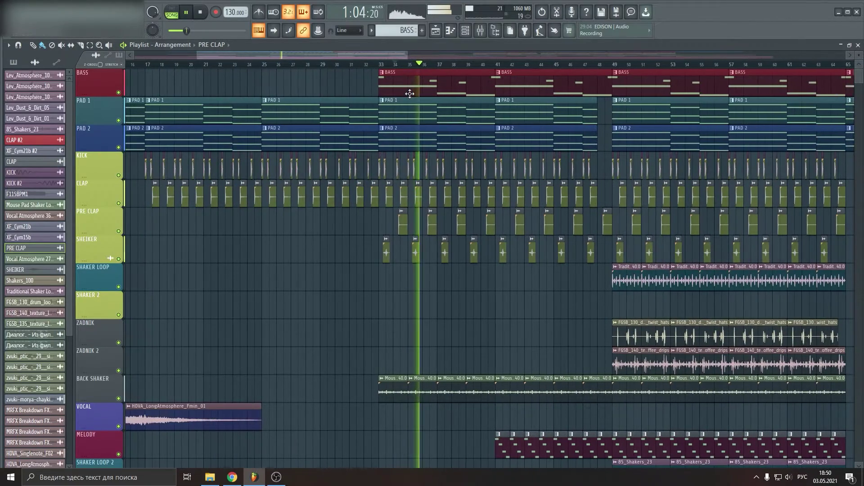
scroll(440, 116, down, 10)
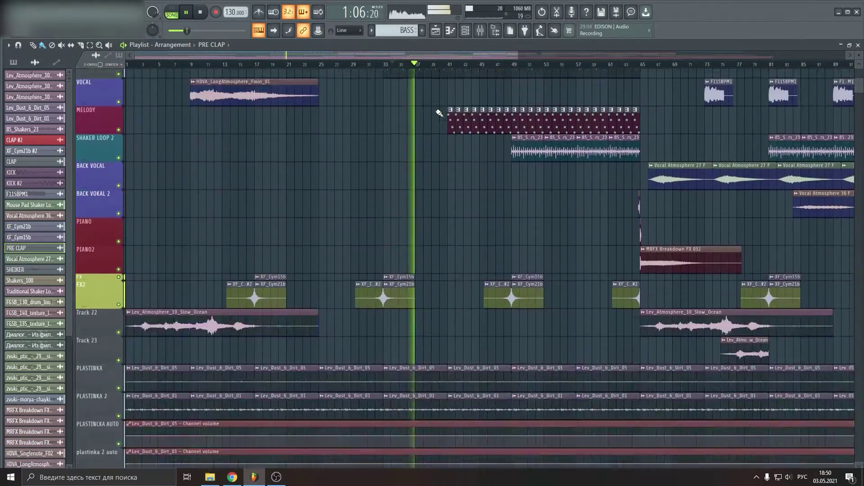
key(space)
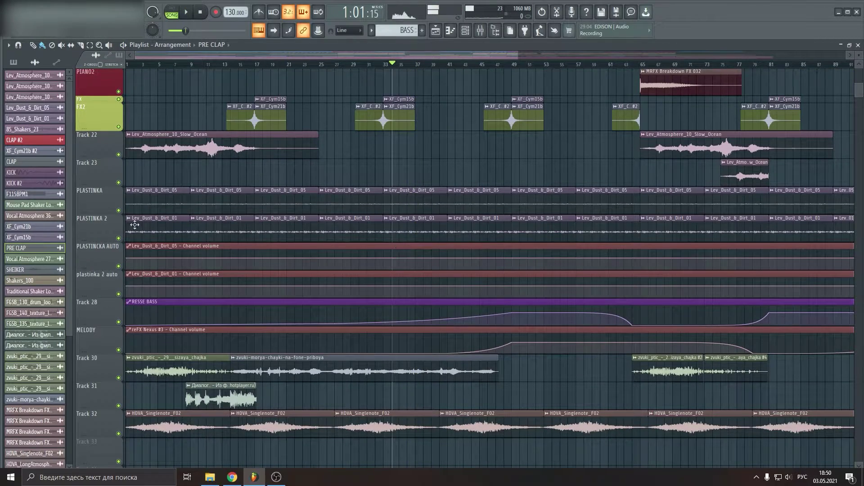
Isolate the FX and FX2 tracks and play their cymbal clips from about bar 30, then stop
scroll(140, 205, up, 4)
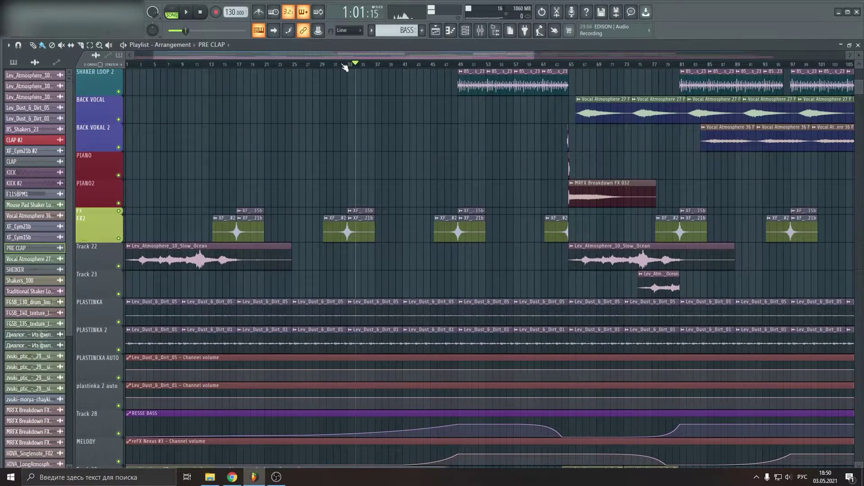
scroll(345, 67, up, 4)
right_click(119, 239)
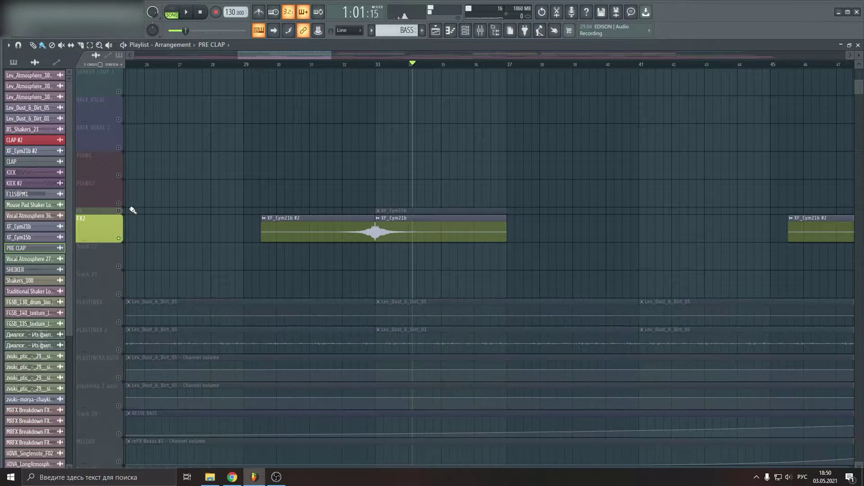
click(276, 64)
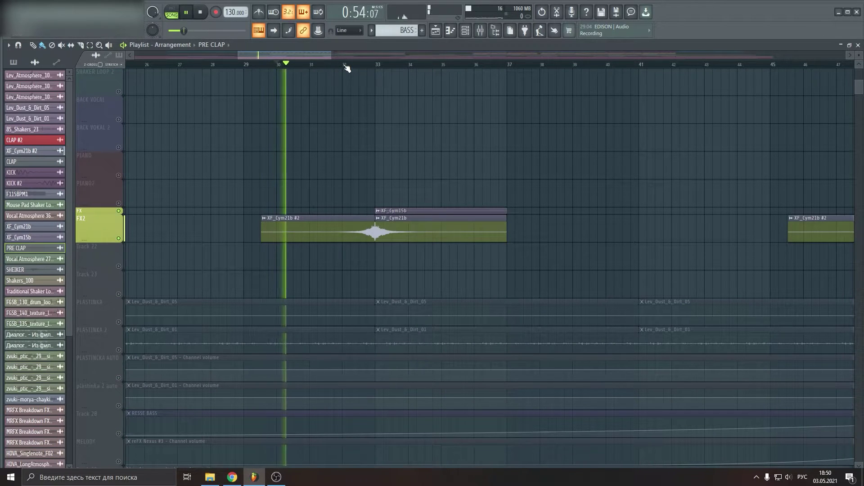
scroll(390, 68, up, 3)
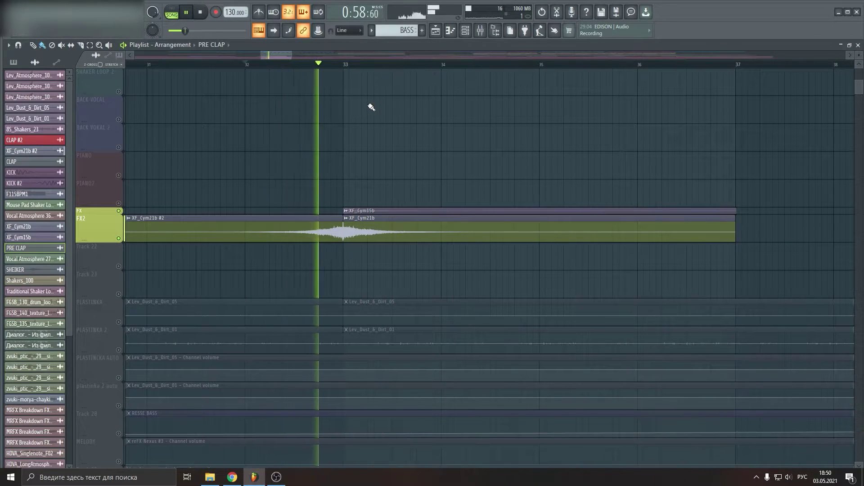
key(space)
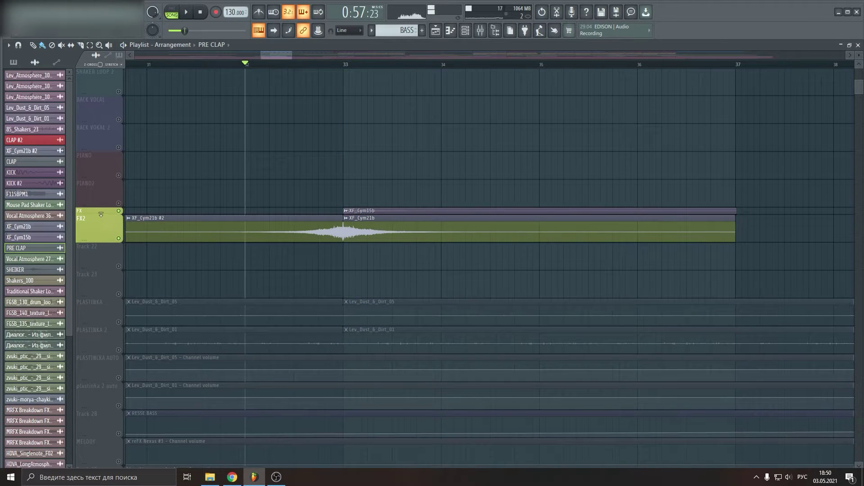
Enlarge the FX track's height and examine the XF_Cym15b clip's sample settings, then close them
drag(101, 214, 101, 235)
click(354, 221)
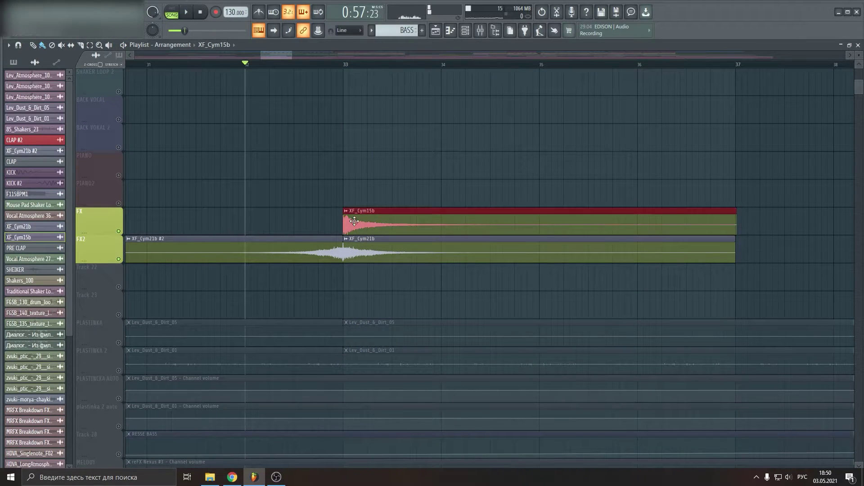
double_click(354, 221)
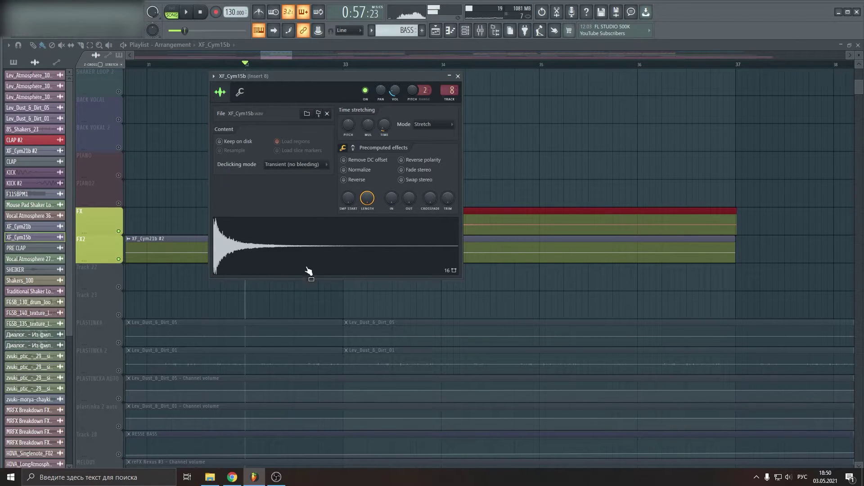
click(458, 76)
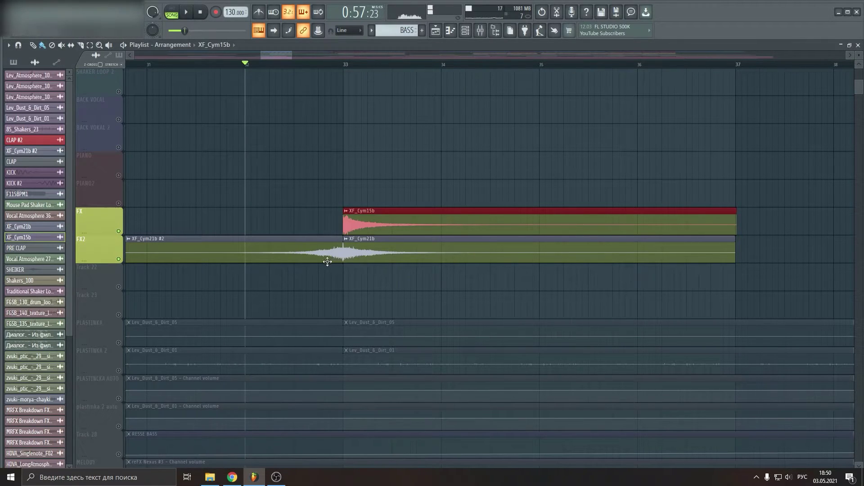
Isolate the PLASTINKA and PLASTINKA 2 tracks and listen to their vinyl dust loops, then stop playback
scroll(401, 199, down, 8)
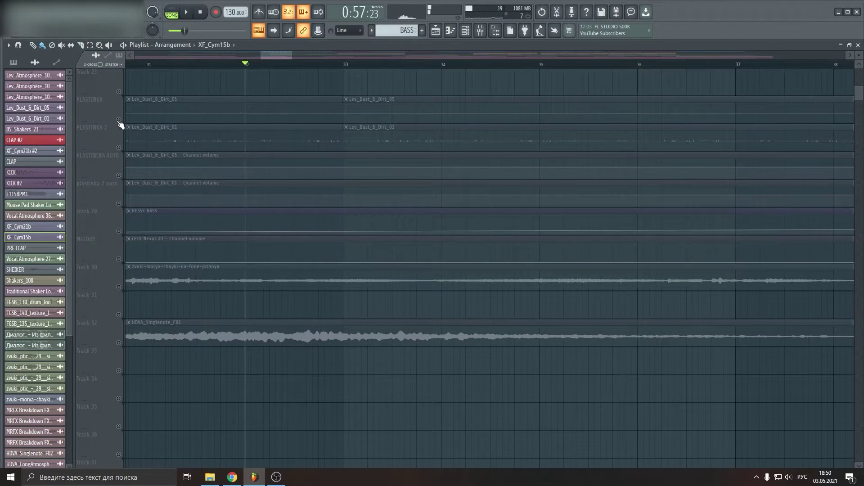
scroll(257, 153, up, 3)
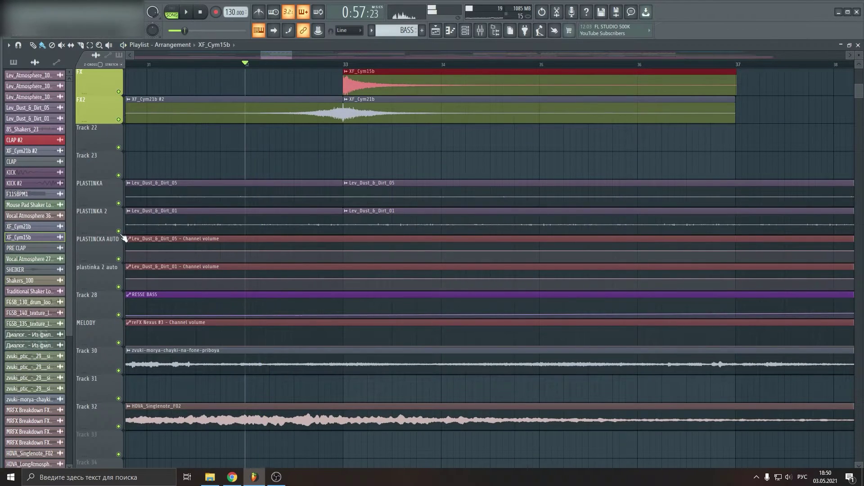
right_click(119, 231)
click(118, 203)
key(space)
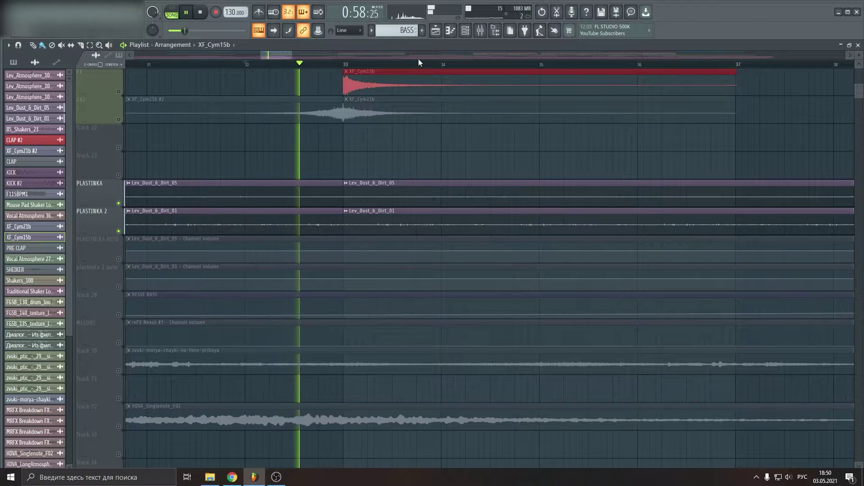
scroll(428, 71, down, 7)
ctrl+scroll(428, 71, down, 5)
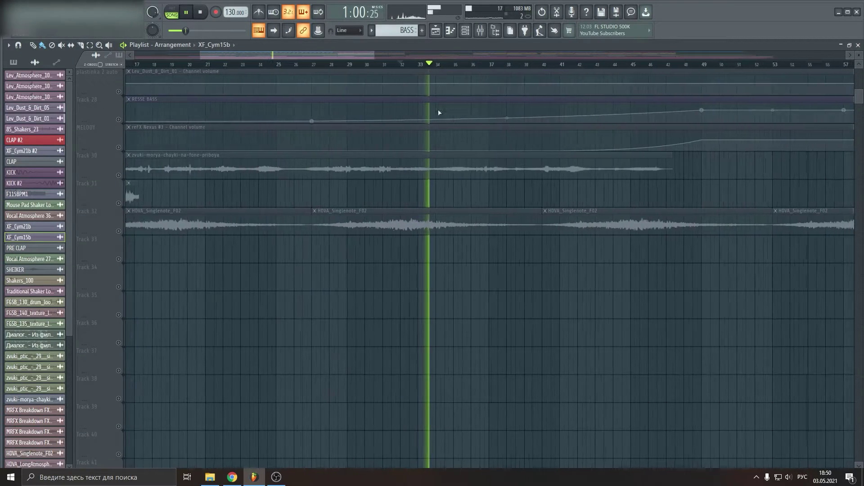
scroll(438, 105, up, 10)
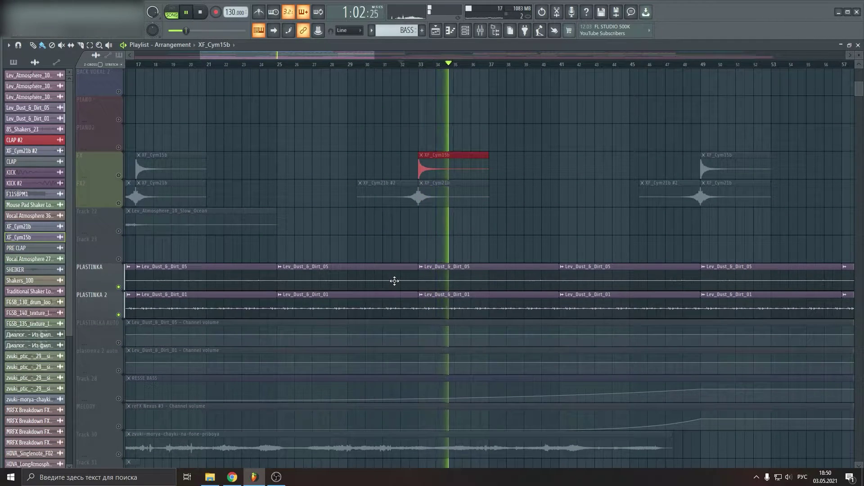
scroll(395, 281, down, 7)
key(space)
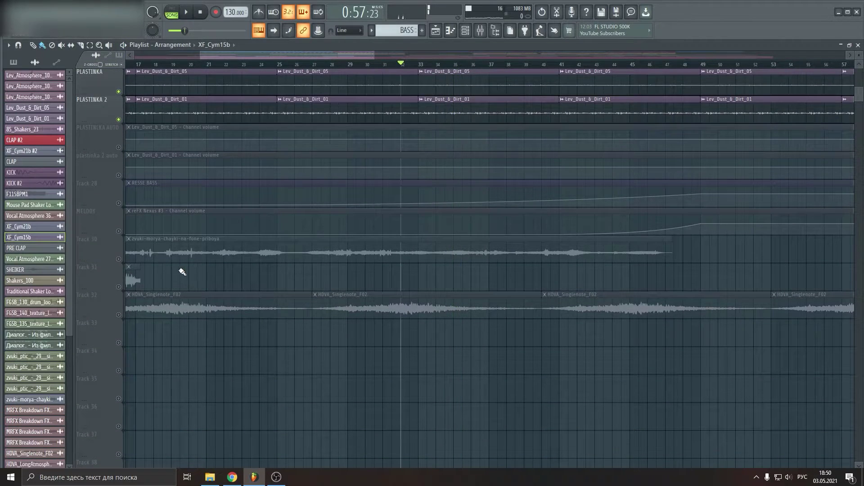
Unmute the ambience tracks, then solo Track 32 and play its HDVA_Singlenote_F02 clips from about bar 28
click(119, 259)
click(119, 315)
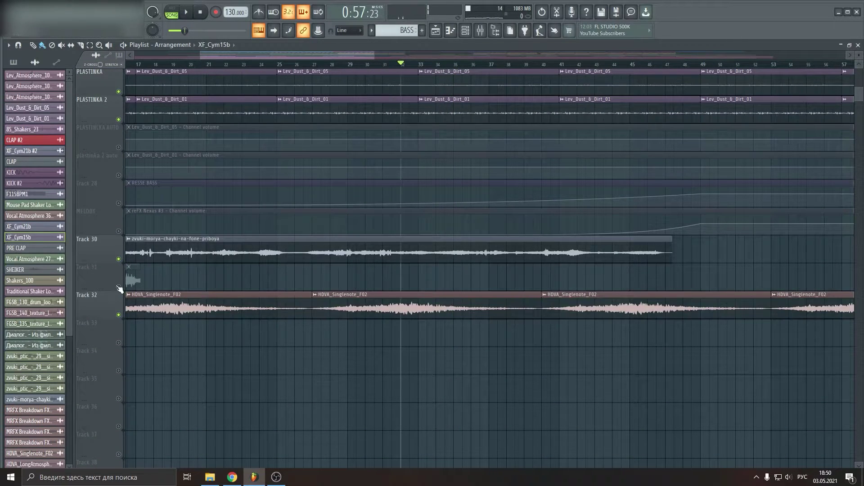
double_click(119, 314)
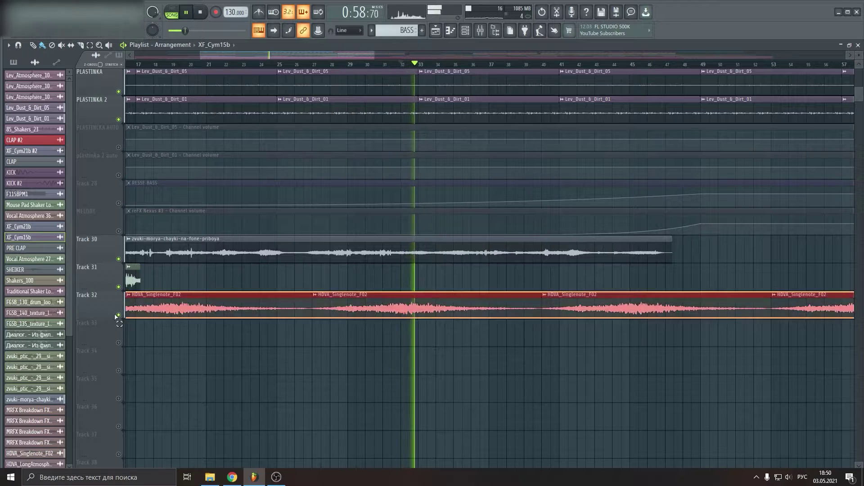
right_click(119, 314)
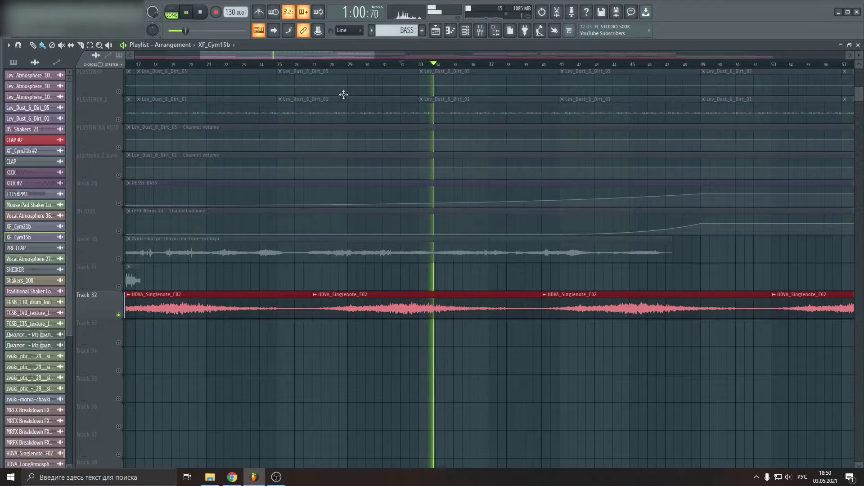
click(334, 65)
click(464, 333)
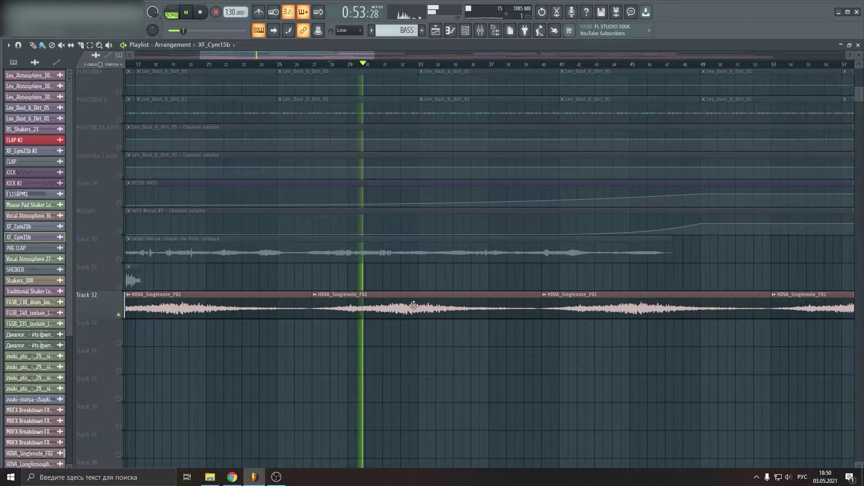
Solo Track 30 during playback and open its seagull sample's settings, mixer insert and ValhallaVintageVerb
click(118, 259)
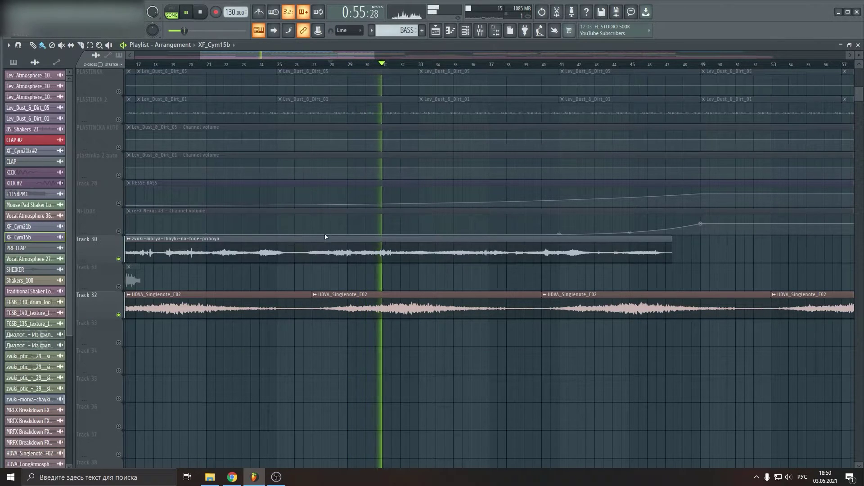
right_click(119, 260)
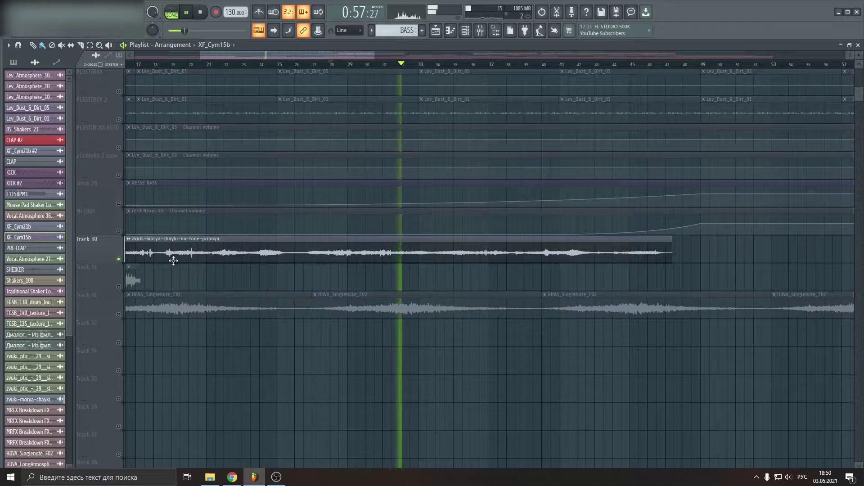
double_click(370, 246)
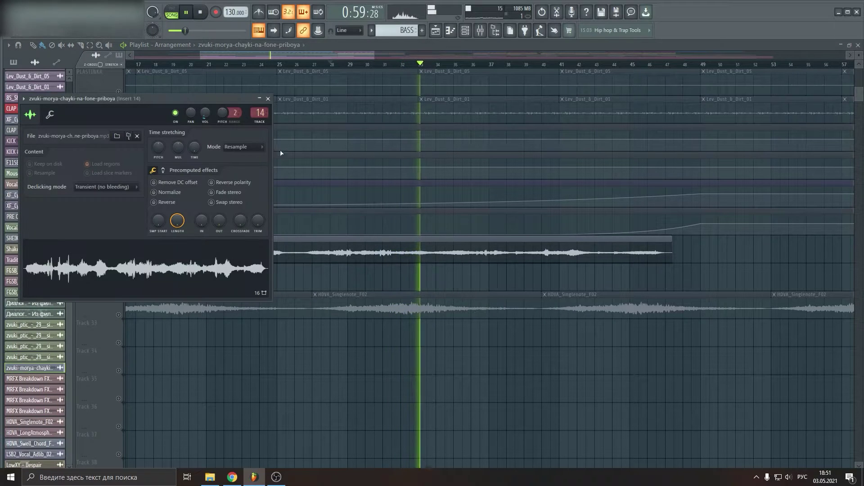
click(262, 112)
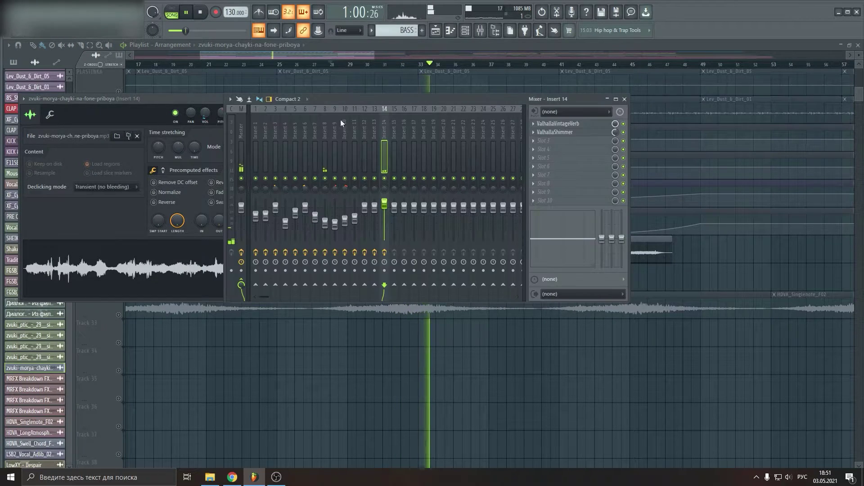
click(559, 124)
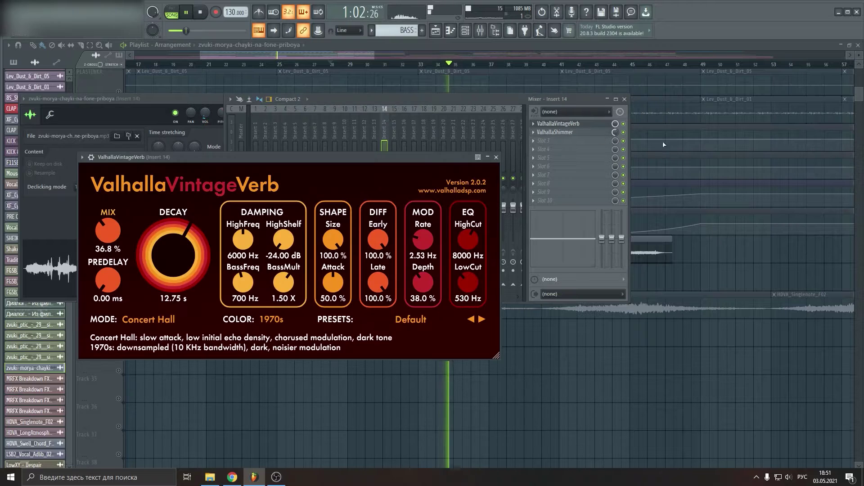
Examine the ValhallaShimmer settings on mixer insert 14, then close the plugin, mixer and seagull sample windows
click(558, 132)
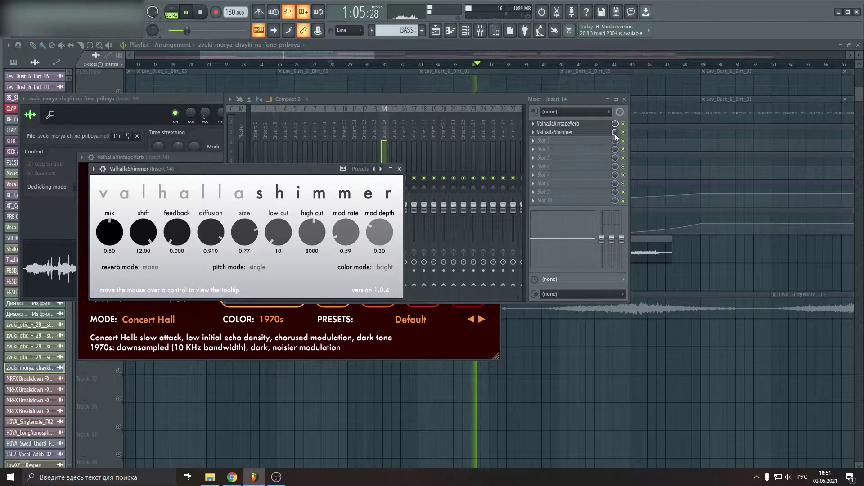
click(625, 99)
click(496, 158)
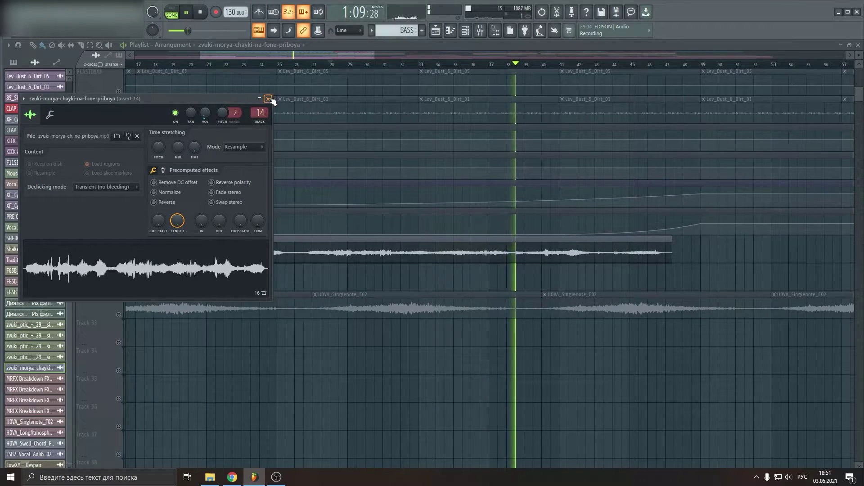
click(269, 99)
Play the arrangement with all tracks active and look over every track, from the bass and pads down to the HDVA_Singlenote_F02 clips
scroll(381, 88, down, 3)
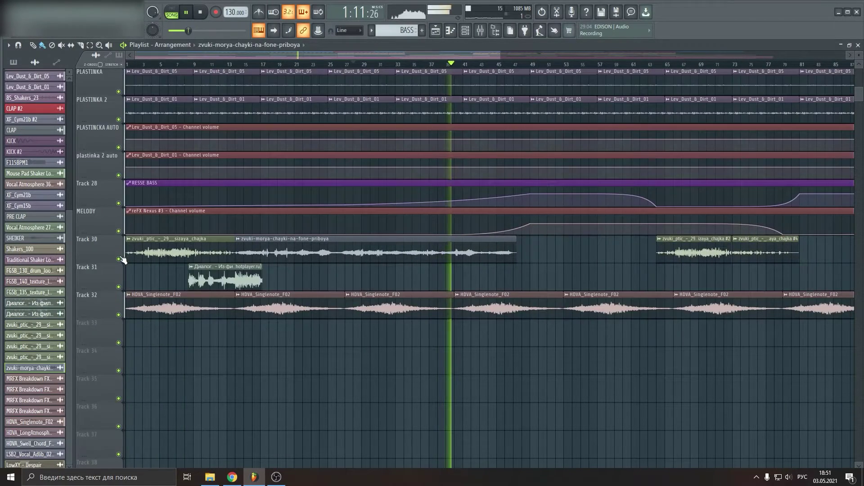
scroll(344, 241, up, 6)
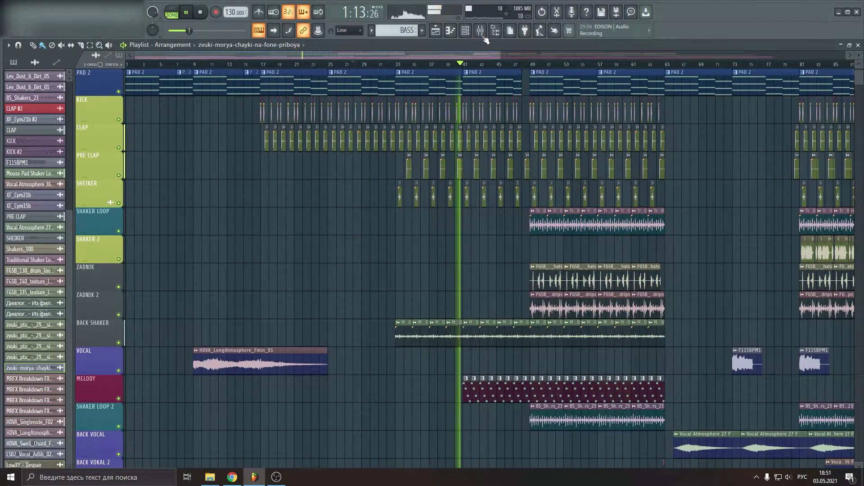
click(480, 31)
key(F9)
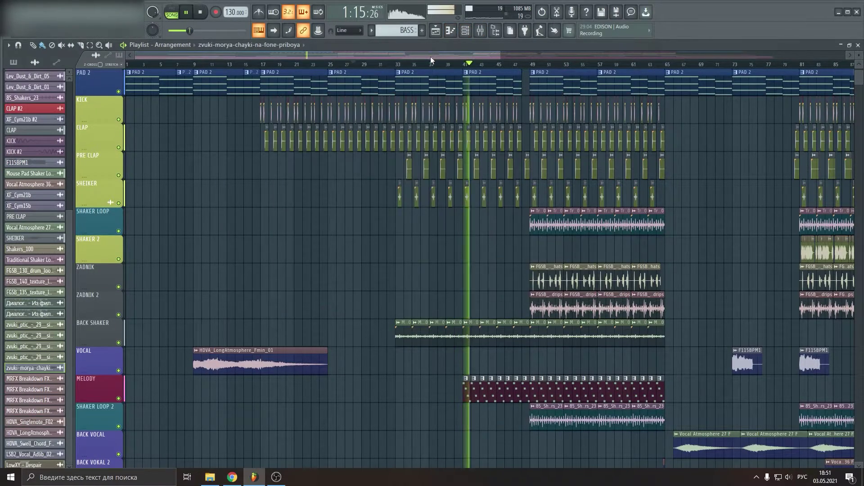
scroll(413, 121, down, 3)
scroll(413, 122, up, 2)
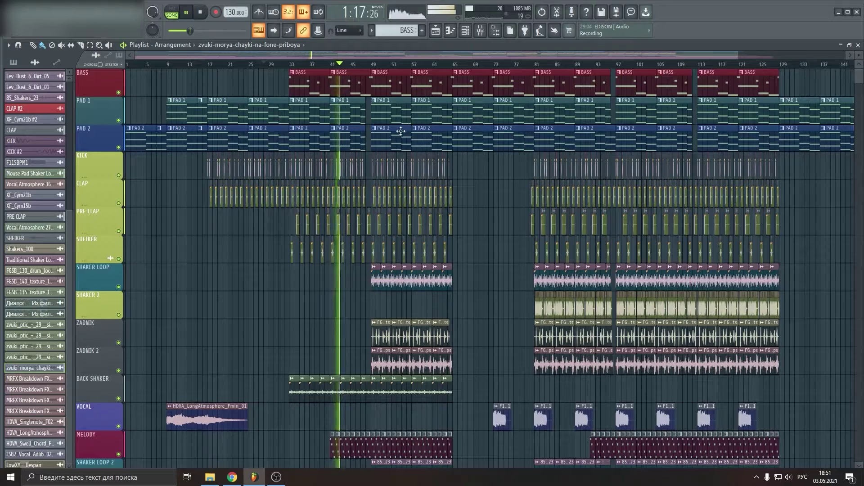
scroll(402, 131, down, 10)
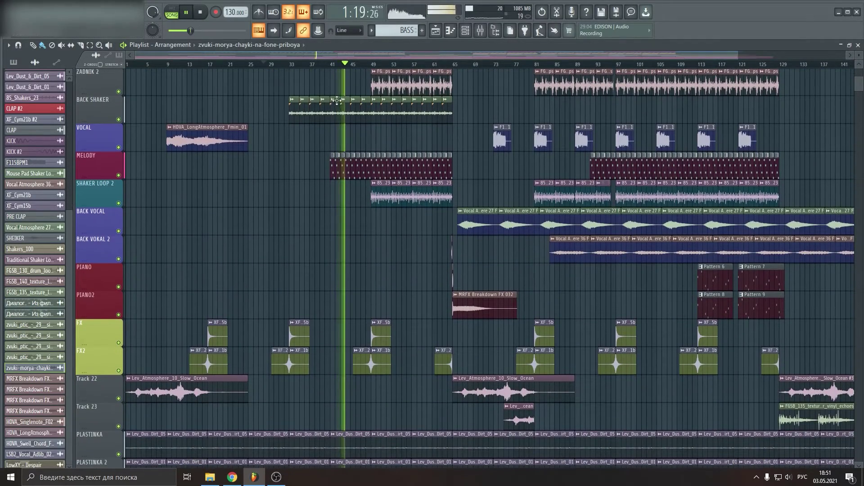
scroll(342, 130, down, 9)
scroll(347, 126, up, 10)
scroll(354, 112, down, 6)
scroll(356, 109, down, 8)
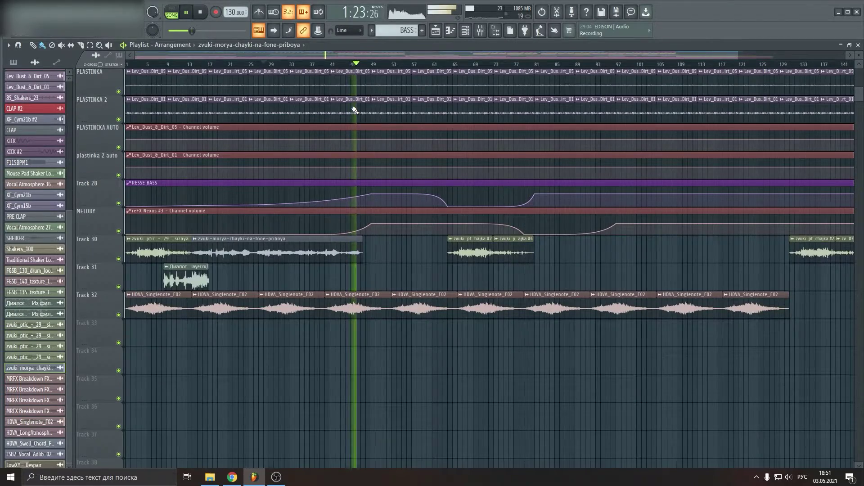
scroll(355, 110, up, 18)
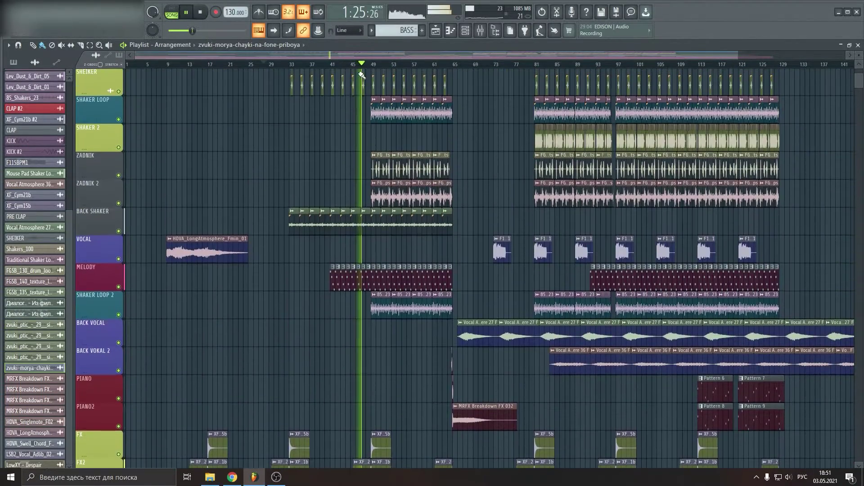
Follow the drum, texture and shaker loops starting at bar 49 at closer range during playback, then stop playback
scroll(372, 67, up, 5)
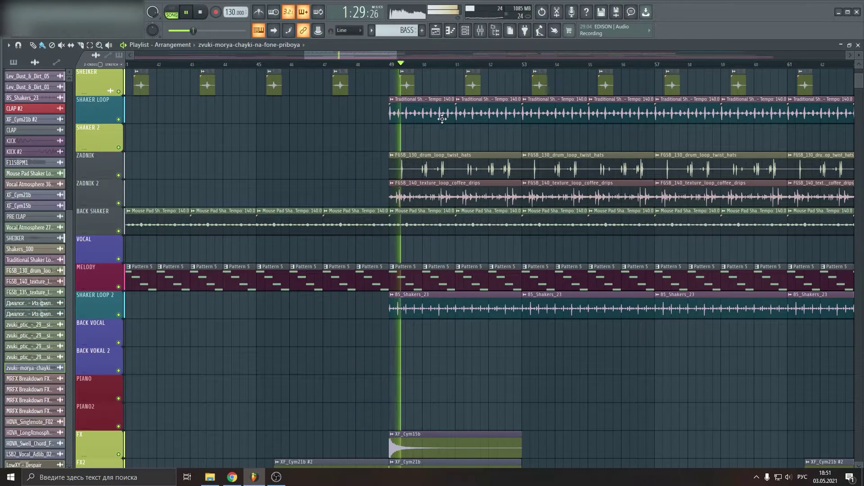
scroll(434, 63, down, 2)
scroll(443, 77, up, 1)
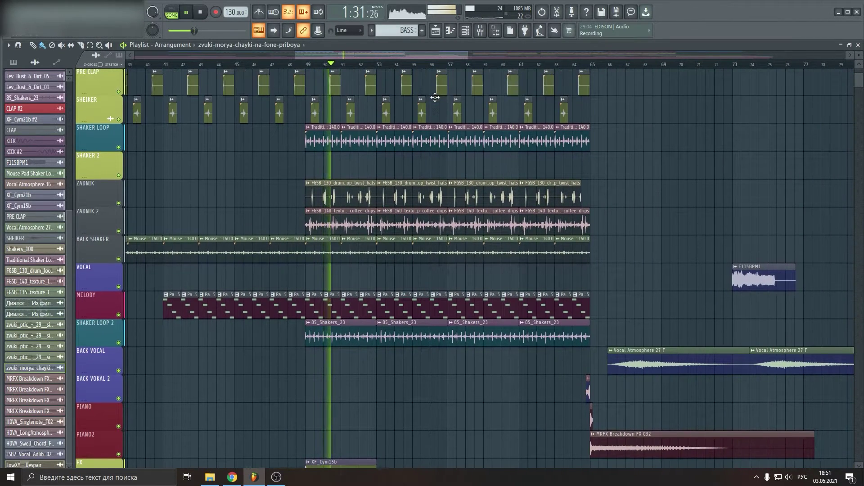
scroll(723, 129, down, 3)
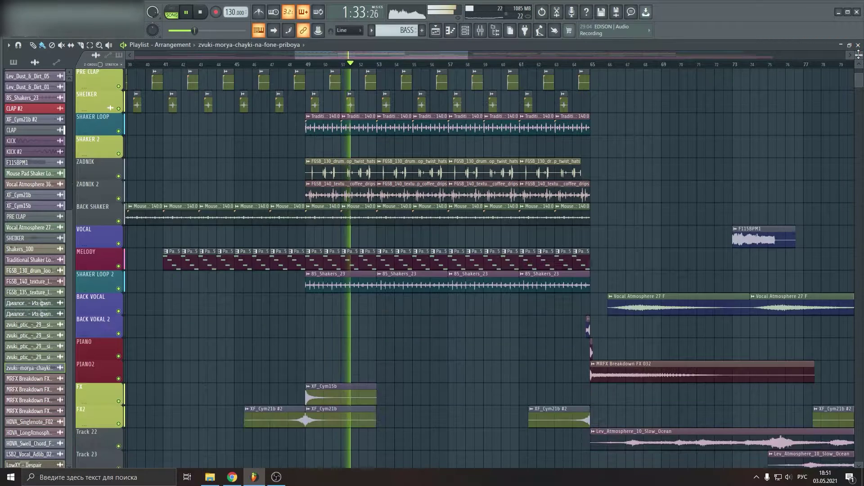
scroll(711, 135, up, 5)
key(space)
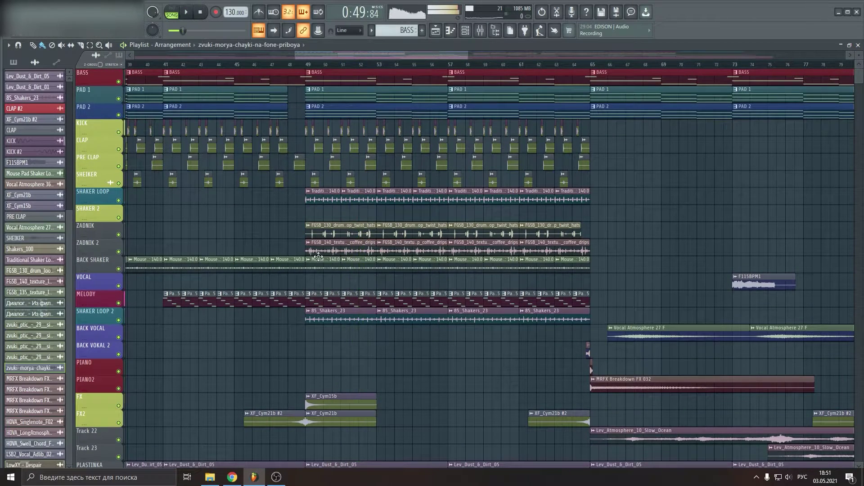
Open the MELODY track's Pattern 5 in the piano roll, examine its notes and audition the pattern
click(260, 298)
click(270, 307)
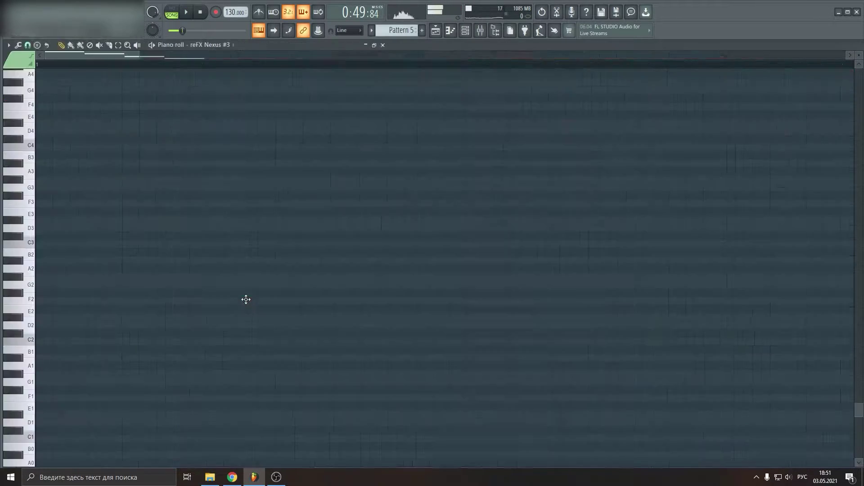
scroll(478, 67, up, 4)
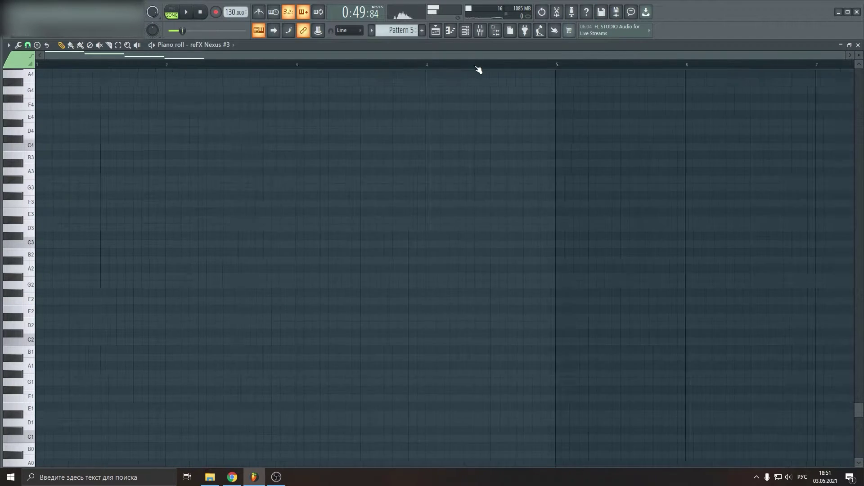
scroll(376, 257, up, 5)
scroll(352, 270, up, 5)
key(space)
key(space)
Check the channel rack and mixer while auditioning Pattern 5, then return to the playlist in song mode
click(465, 30)
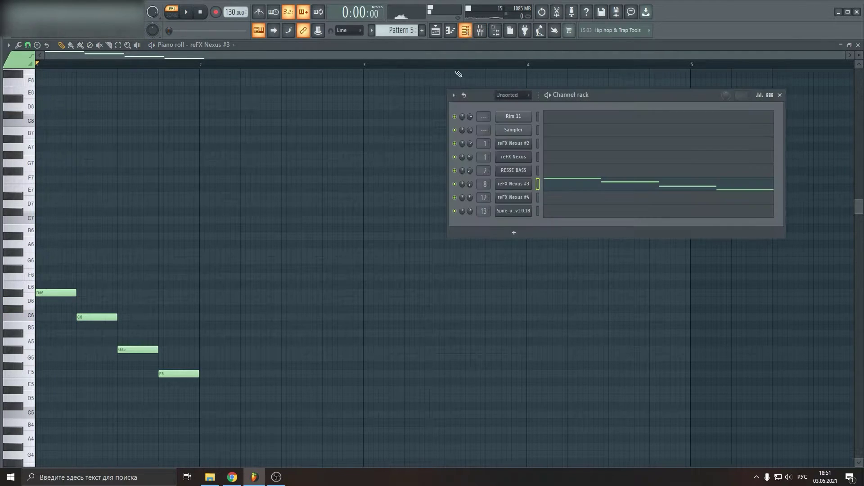
click(479, 30)
key(space)
key(space)
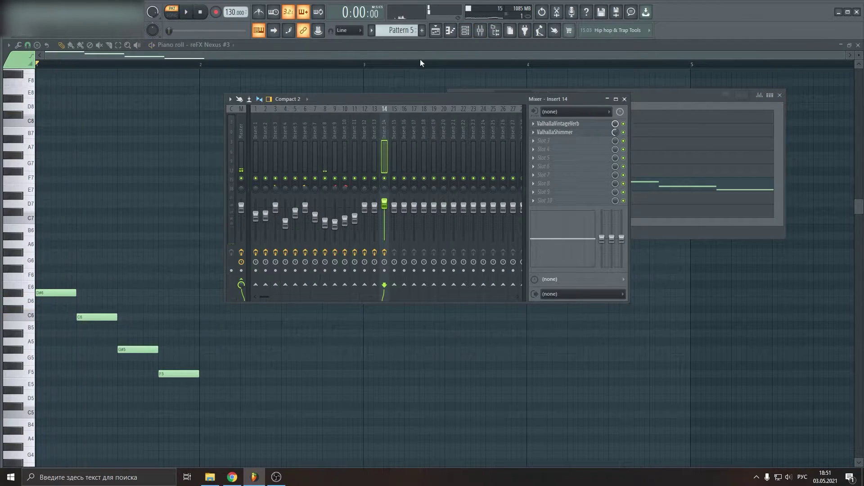
click(435, 30)
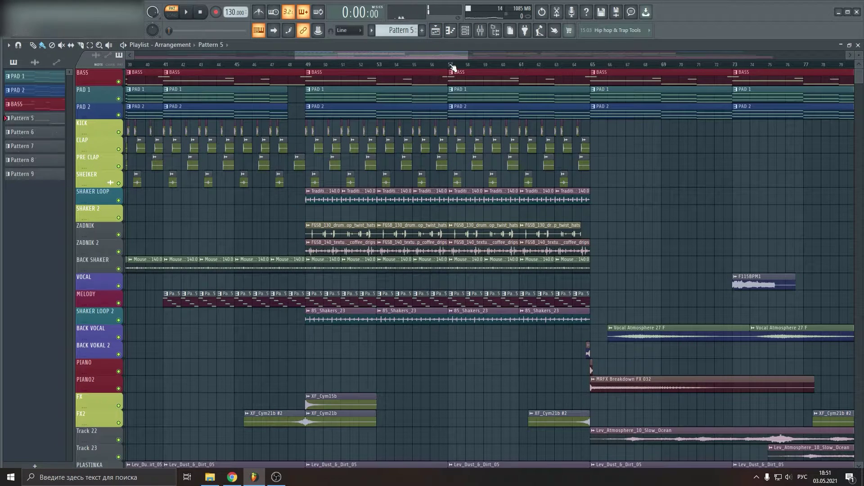
scroll(398, 274, down, 5)
scroll(398, 274, up, 4)
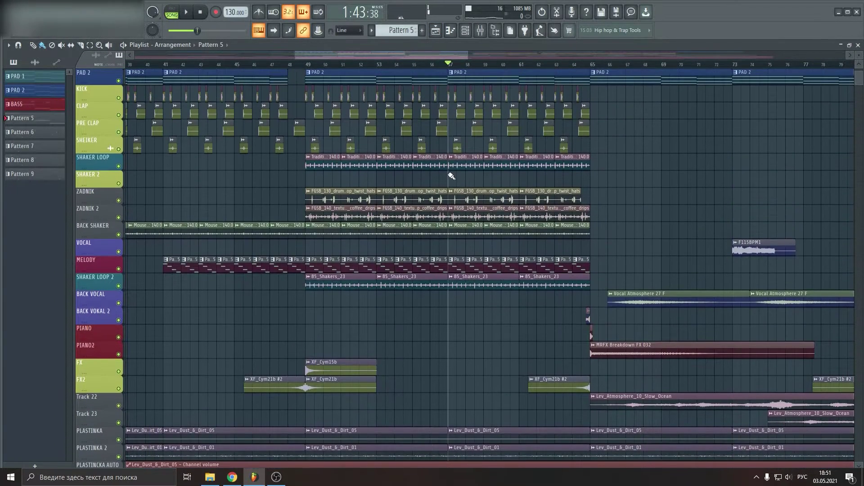
Open the melody's reFX Nexus #3 instrument and play Pattern 5 while examining its preset
click(470, 30)
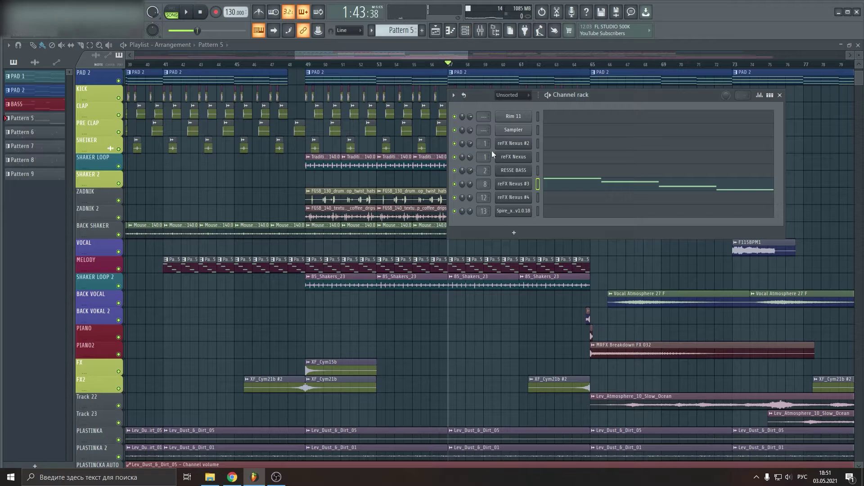
click(514, 184)
key(space)
drag(267, 106, 190, 119)
drag(257, 119, 427, 95)
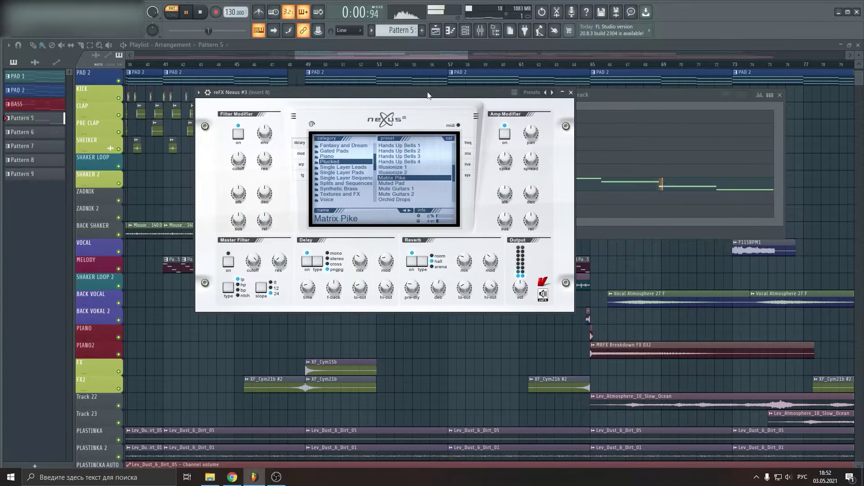
Examine the melody's FabFilter Pro-Q 3 curve on mixer insert 8, then close the plugin, mixer and channel rack
click(571, 92)
click(480, 184)
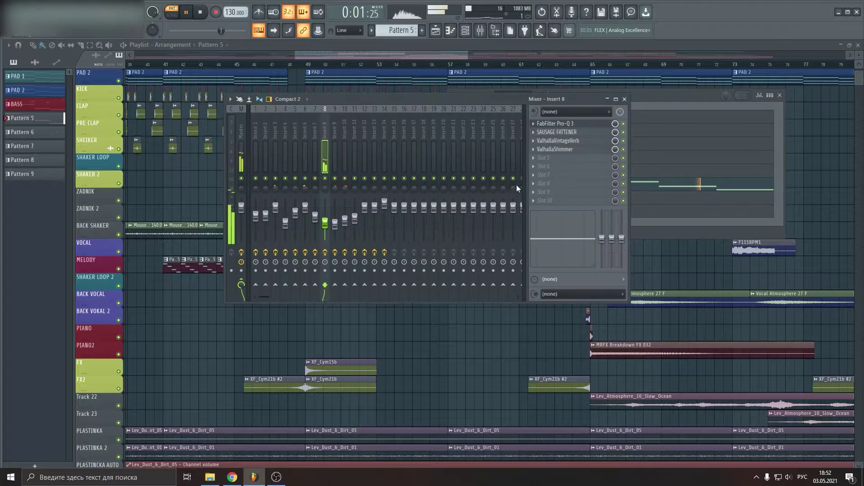
click(591, 125)
drag(474, 165, 484, 128)
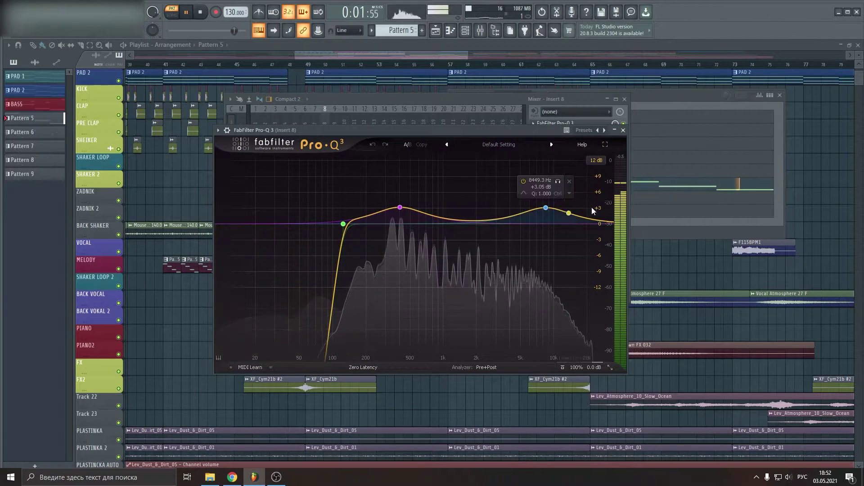
click(623, 130)
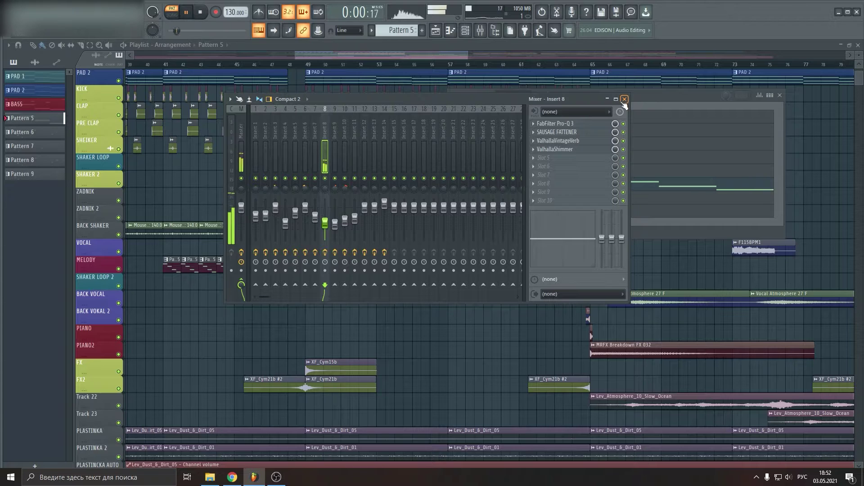
click(624, 100)
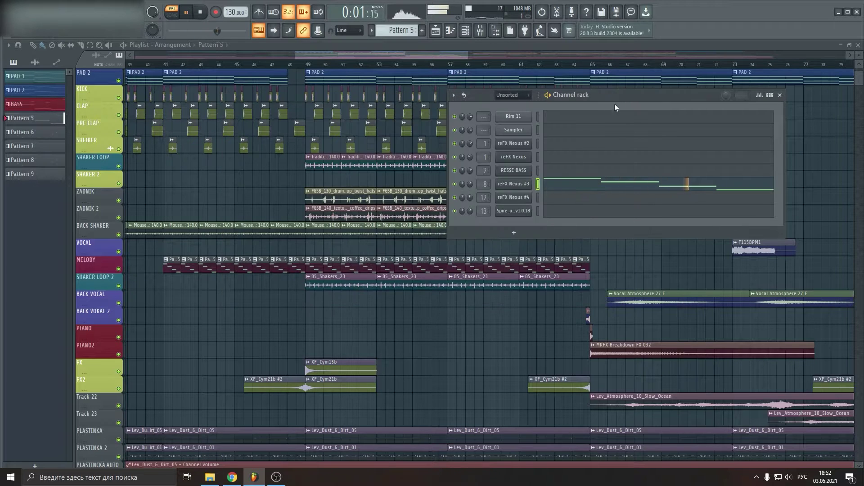
click(781, 95)
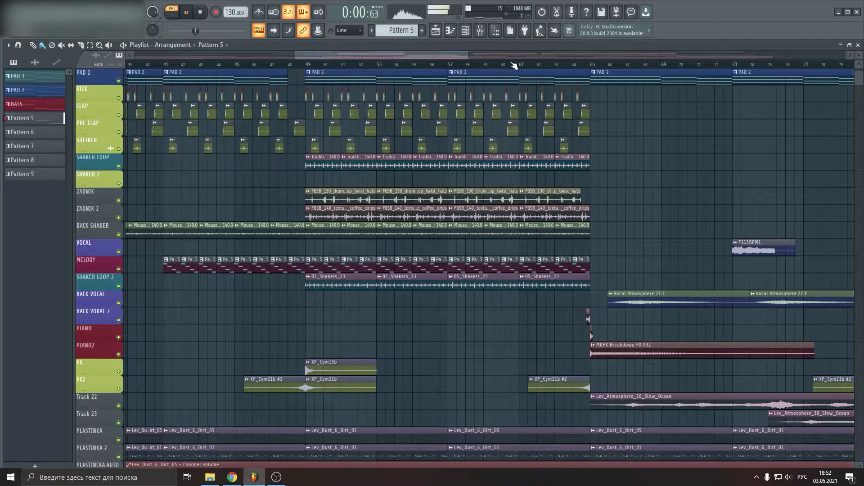
Play the full song from bar 49 in song mode while looking over its tracks, then stop playback
scroll(514, 65, down, 5)
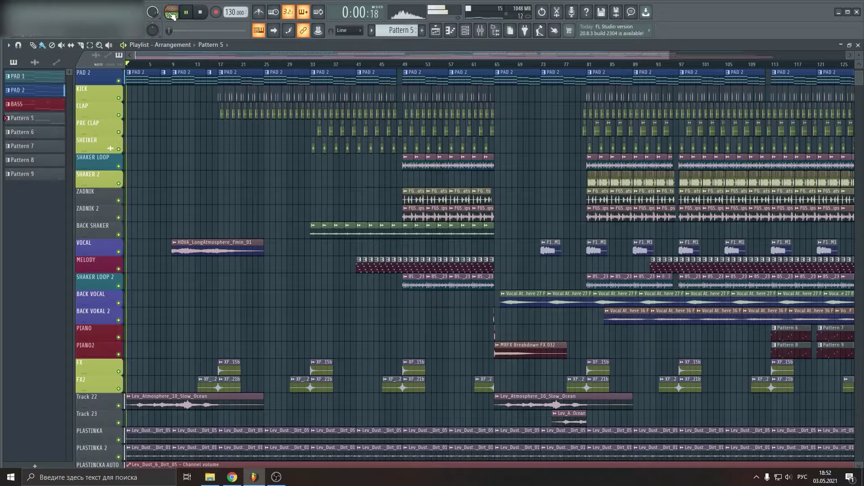
click(404, 64)
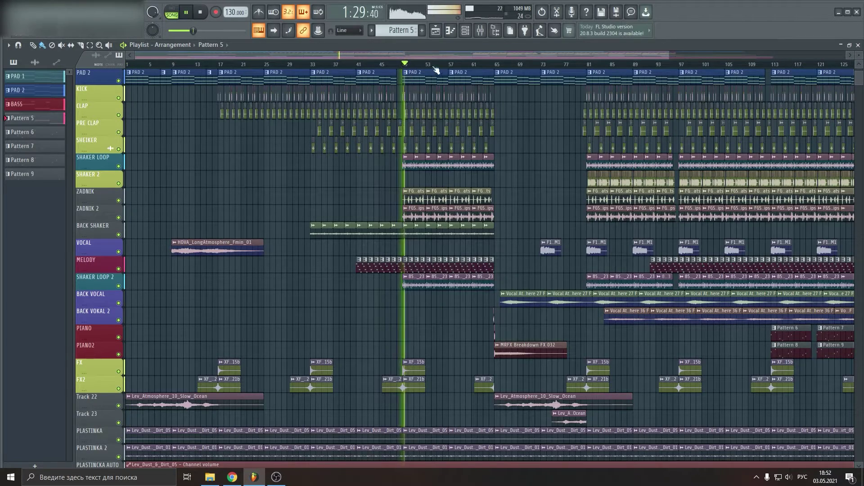
scroll(436, 69, up, 3)
scroll(436, 96, up, 2)
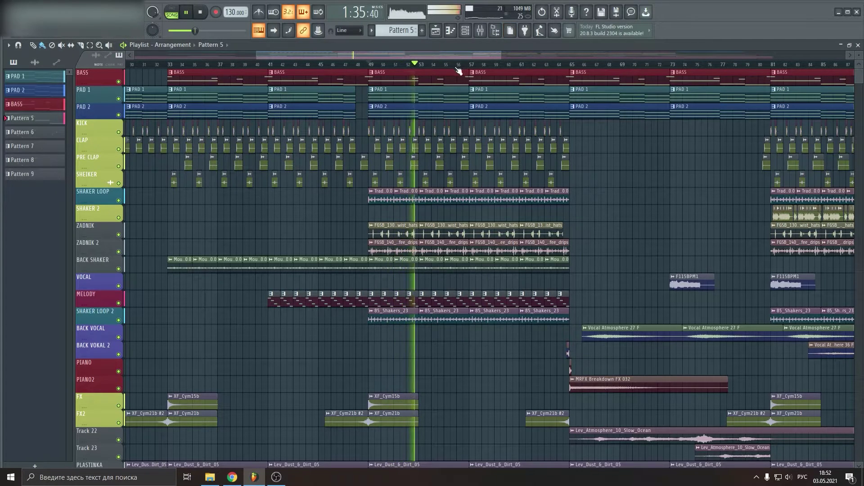
scroll(471, 78, down, 10)
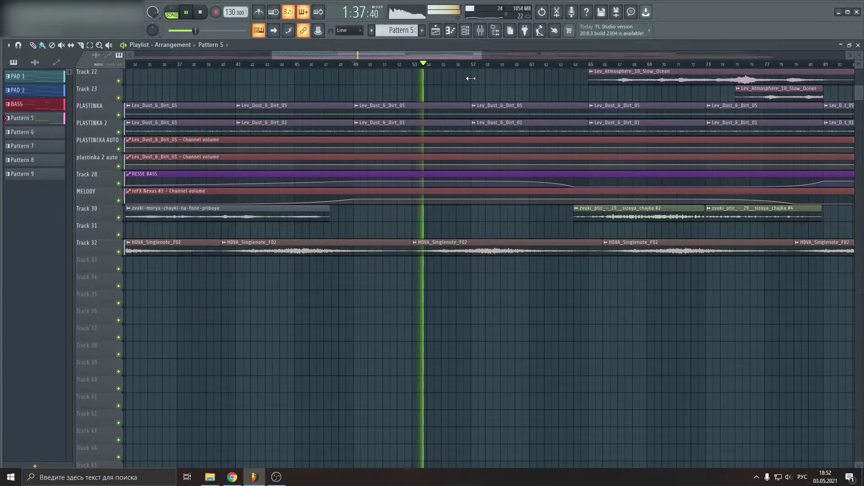
scroll(119, 231, up, 8)
key(space)
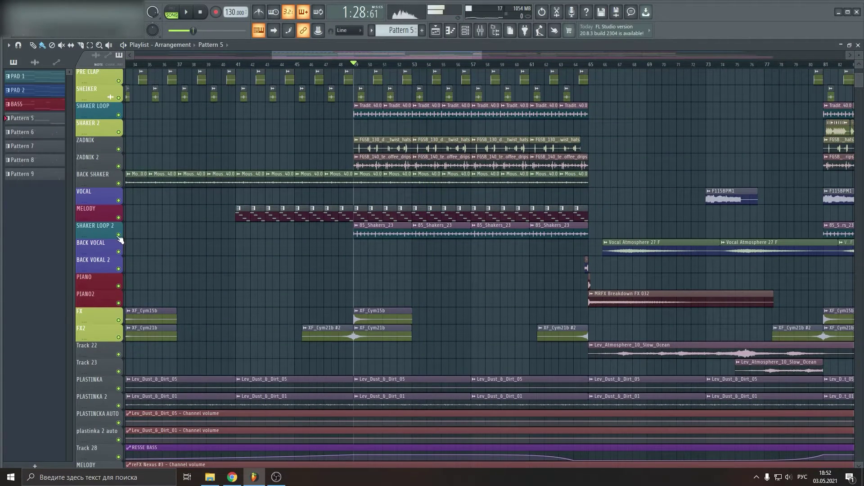
Solo SHAKER LOOP 2, play it from bar 49 and open its shaker sample's settings
ctrl+click(118, 234)
scroll(376, 66, up, 3)
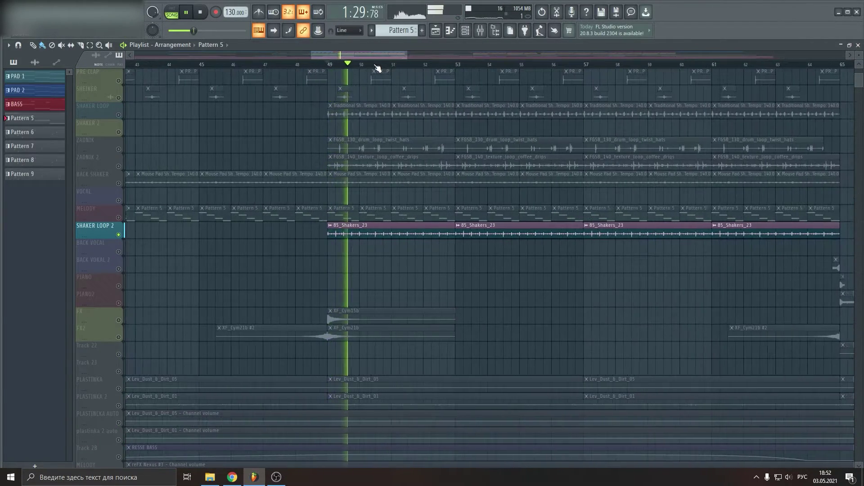
double_click(395, 231)
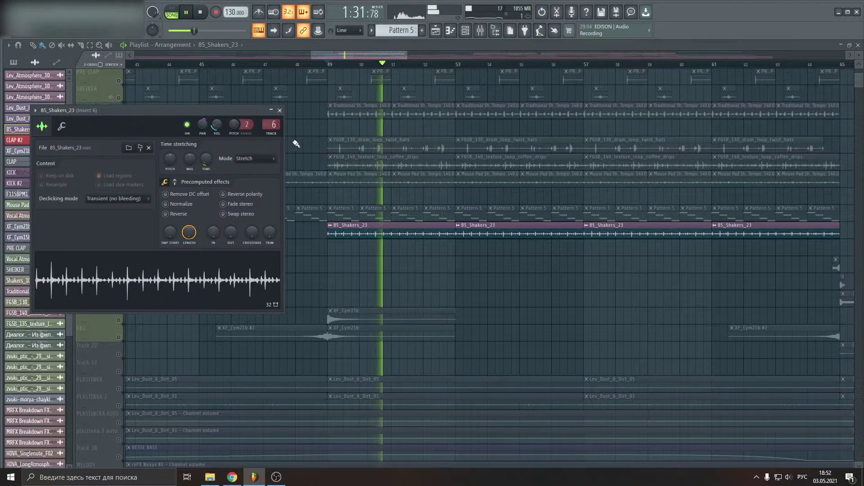
Examine the shaker's FabFilter Pro-Q 3 curve on mixer insert 6 and bypass the equalizer
key(F9)
click(559, 125)
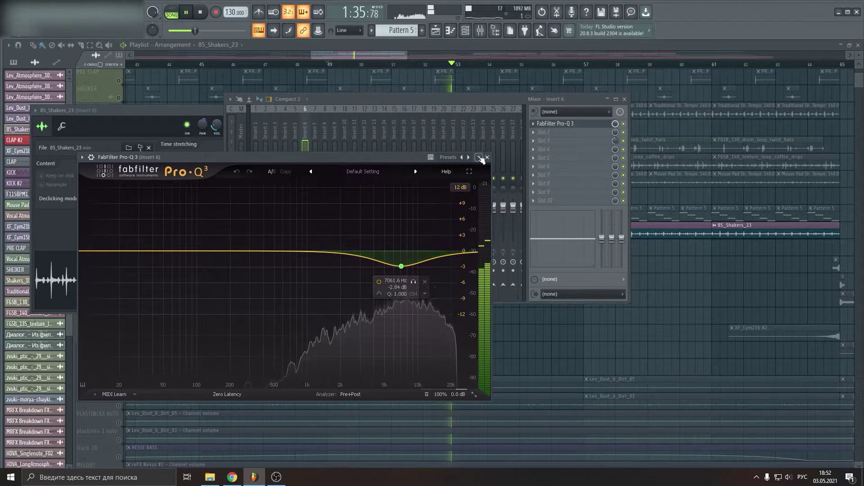
click(628, 125)
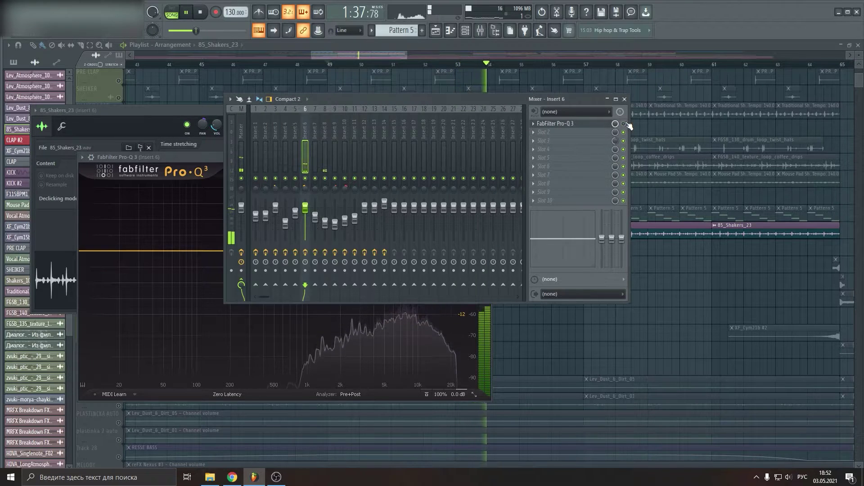
Close the mixer, the FabFilter Pro-Q 3 window and the shaker sample's settings, and stop playback
key(F9)
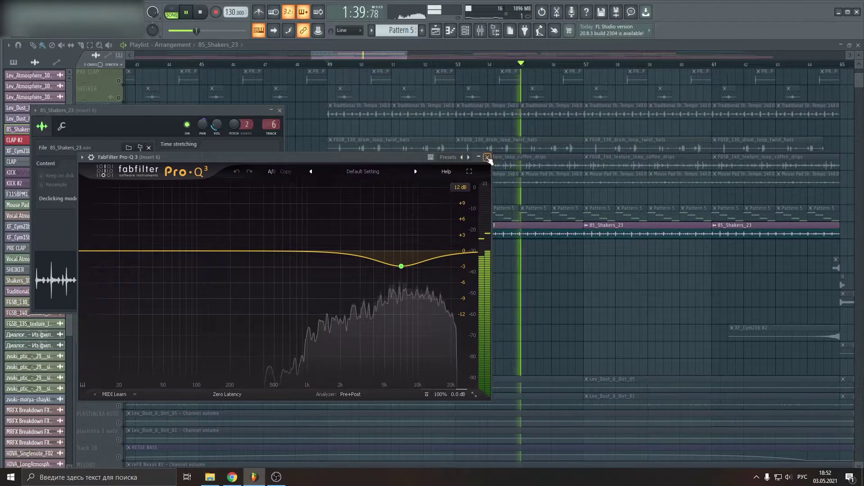
key(Escape)
key(space)
click(281, 110)
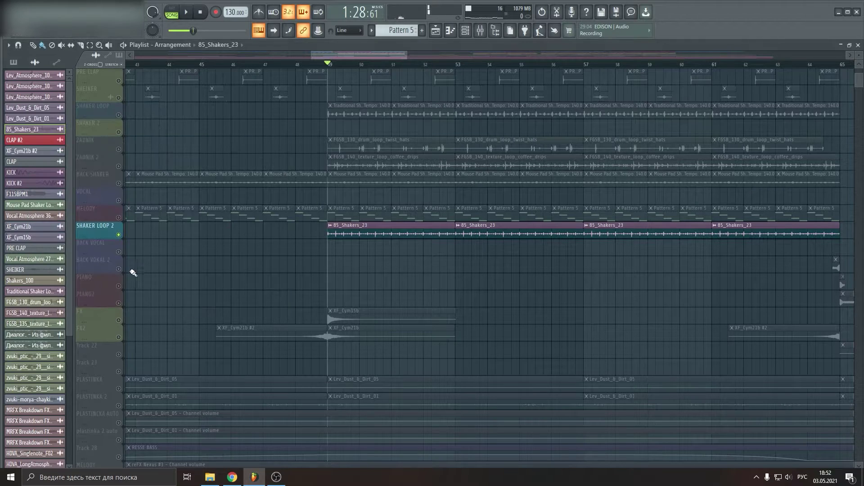
Play all tracks from bar 49, solo ZADNIK to hear its hat loop, and restore the full mix
key(space)
scroll(313, 218, up, 5)
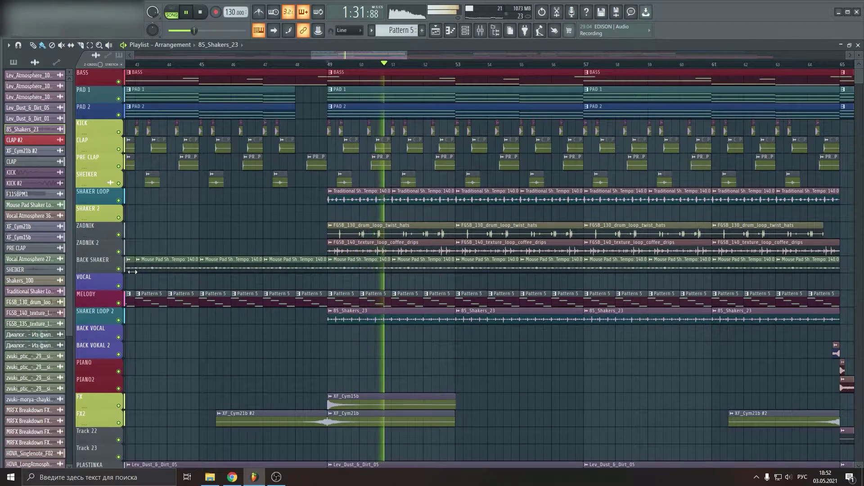
right_click(119, 234)
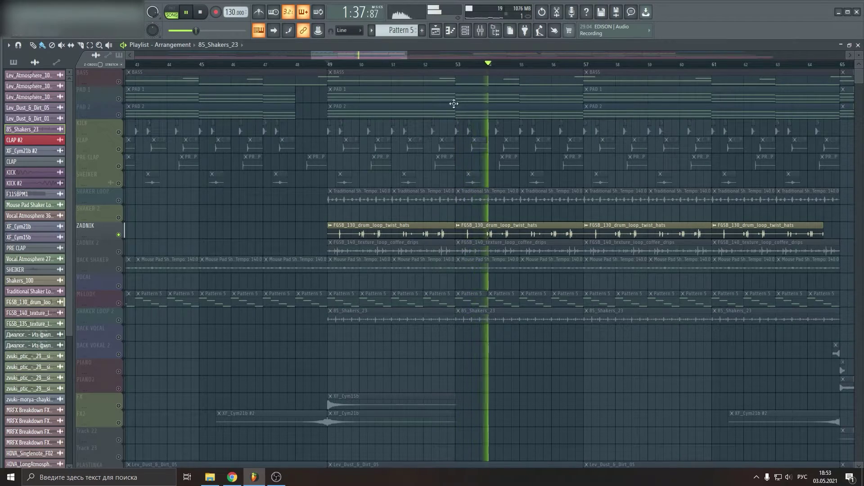
scroll(439, 69, down, 3)
right_click(119, 235)
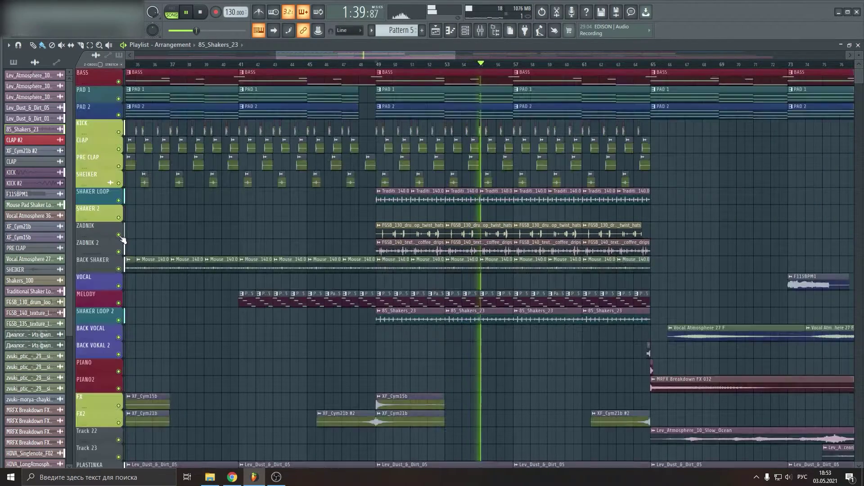
Look over the arrangement from the current section through the breakdown after bar 65 while the song plays, then stop playback
scroll(438, 69, down, 3)
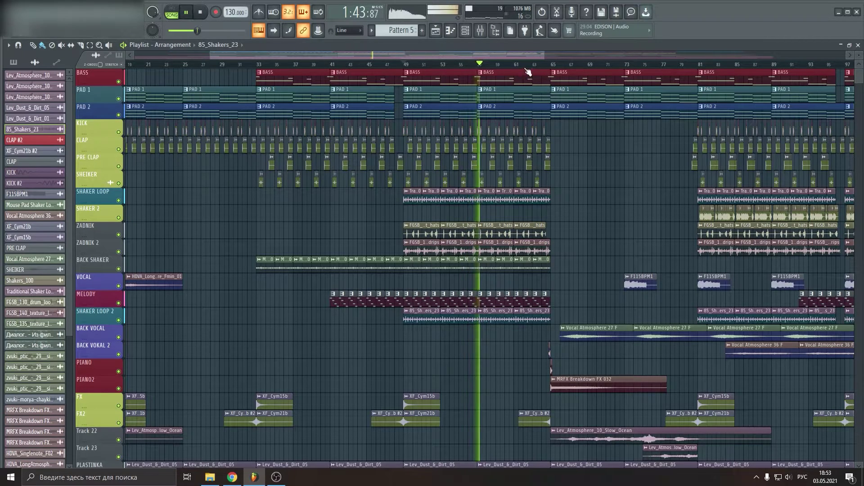
scroll(509, 66, up, 4)
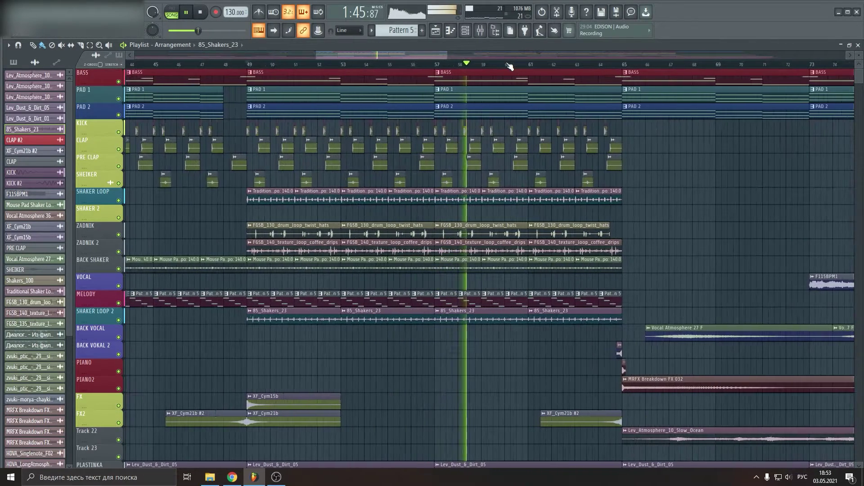
scroll(507, 57, down, 1)
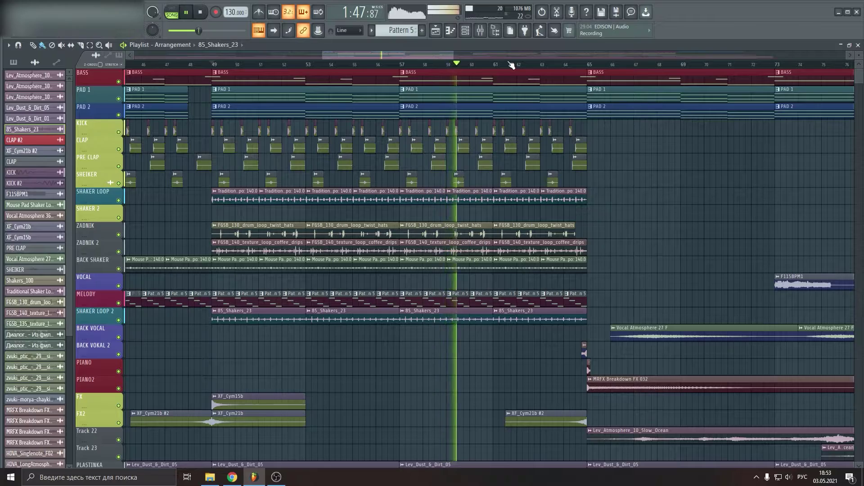
scroll(511, 65, down, 5)
scroll(576, 123, down, 3)
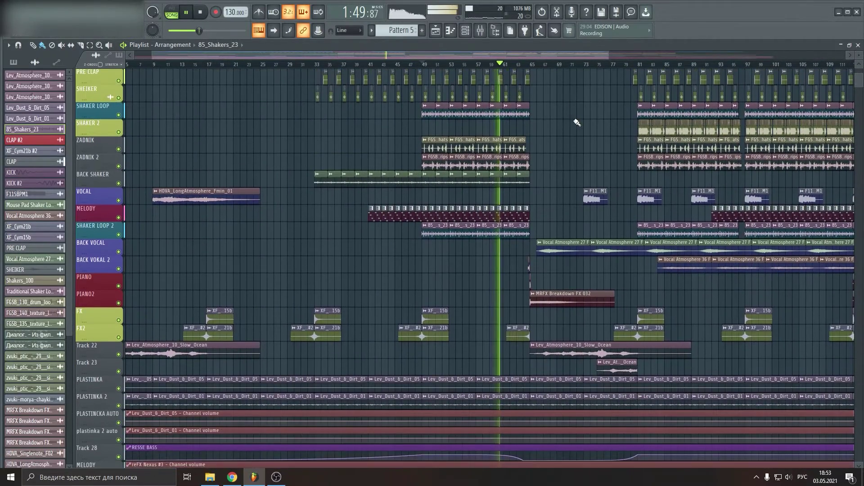
scroll(576, 119, up, 3)
scroll(557, 55, down, 3)
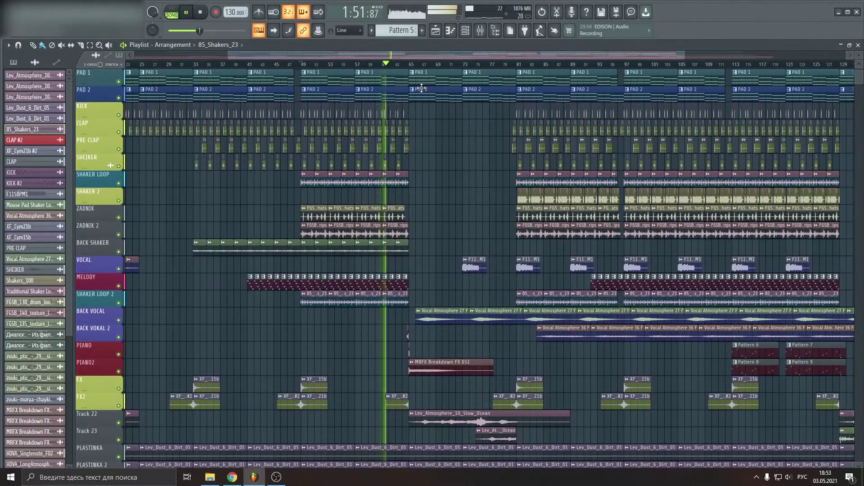
scroll(428, 81, up, 1)
scroll(447, 65, up, 3)
key(space)
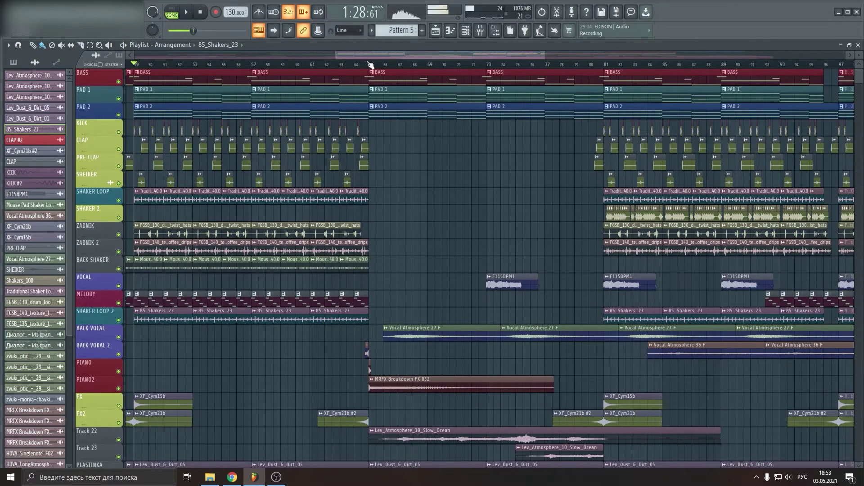
Play the full mix from bar 64 through the transition into the breakdown at bar 65, then stop
scroll(362, 159, down, 5)
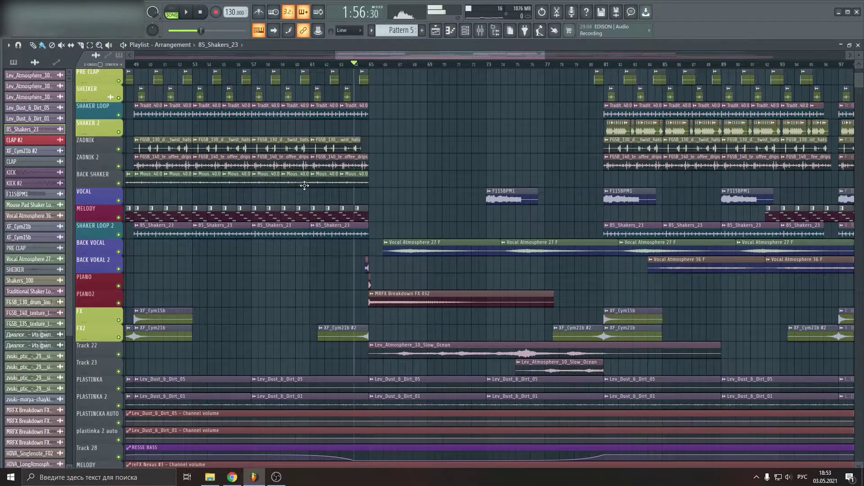
scroll(386, 69, up, 5)
key(space)
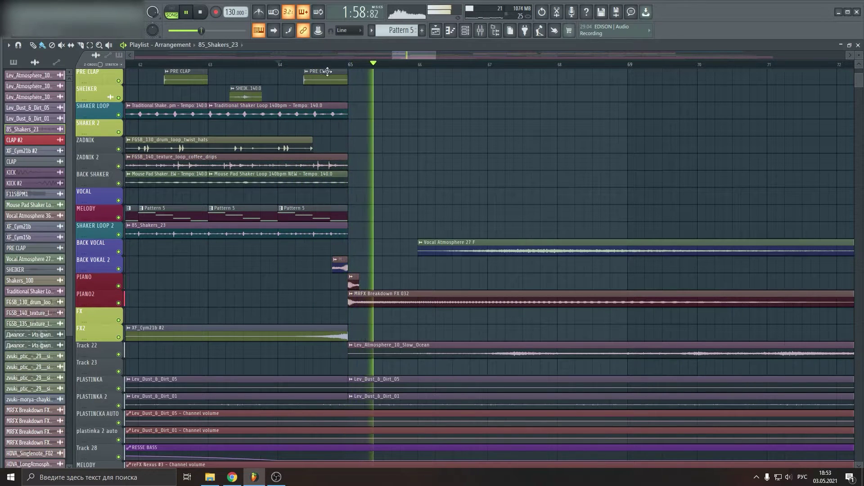
scroll(350, 68, down, 3)
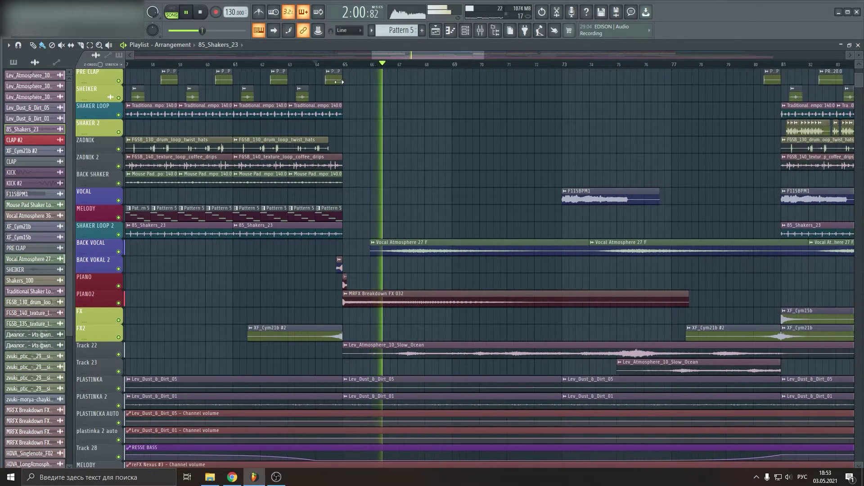
scroll(330, 111, down, 4)
scroll(330, 111, up, 5)
key(space)
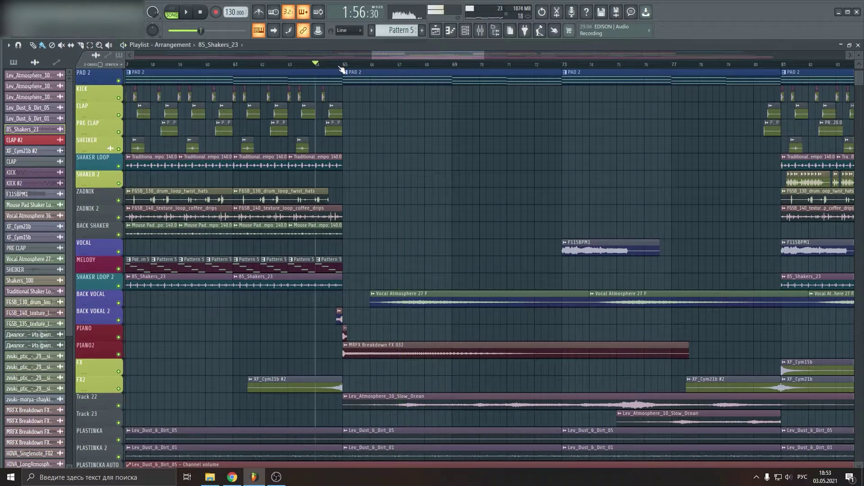
Solo BACK VOKAL 2 together with PIANO and PIANO2 and play the transition effects from bar 64
scroll(342, 69, up, 4)
right_click(118, 320)
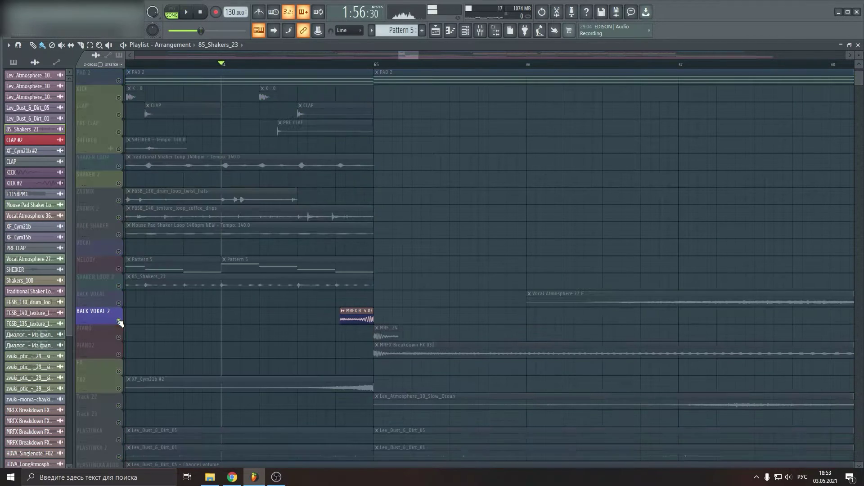
click(118, 354)
key(space)
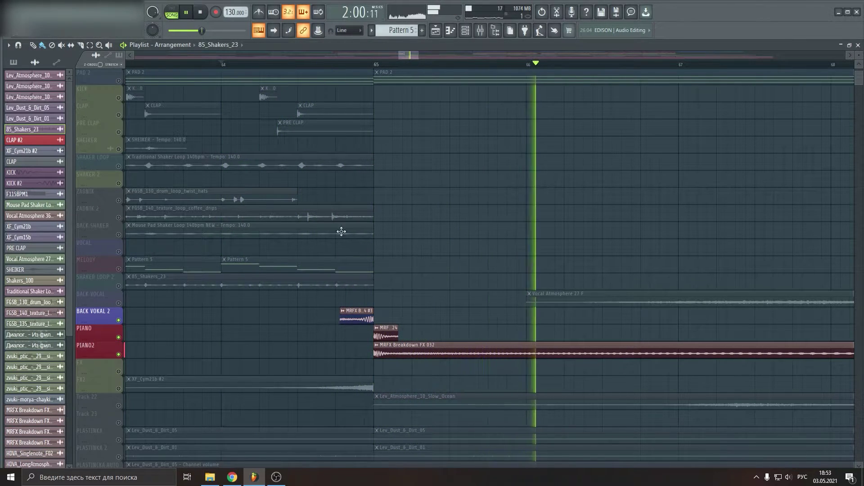
scroll(349, 66, up, 3)
scroll(420, 51, down, 3)
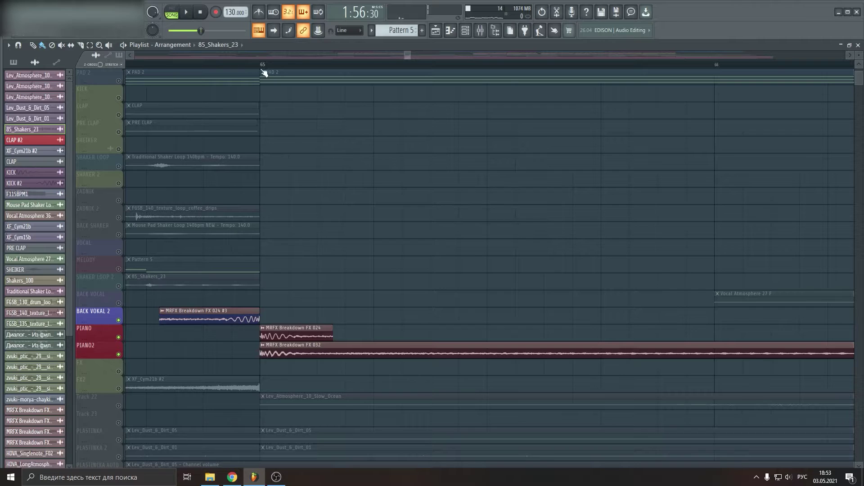
Set the playback position just before the BACK VOKAL 2 clip ahead of bar 65 and audition the transition effects
scroll(264, 55, up, 1)
scroll(201, 325, up, 1)
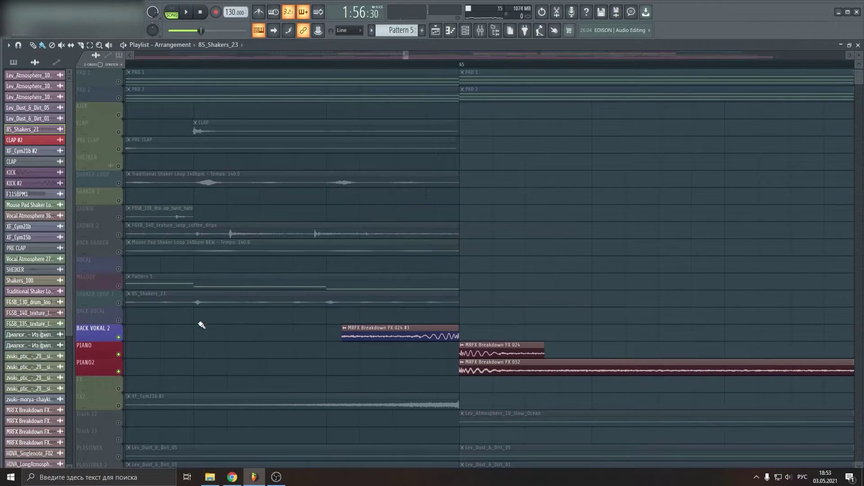
click(335, 69)
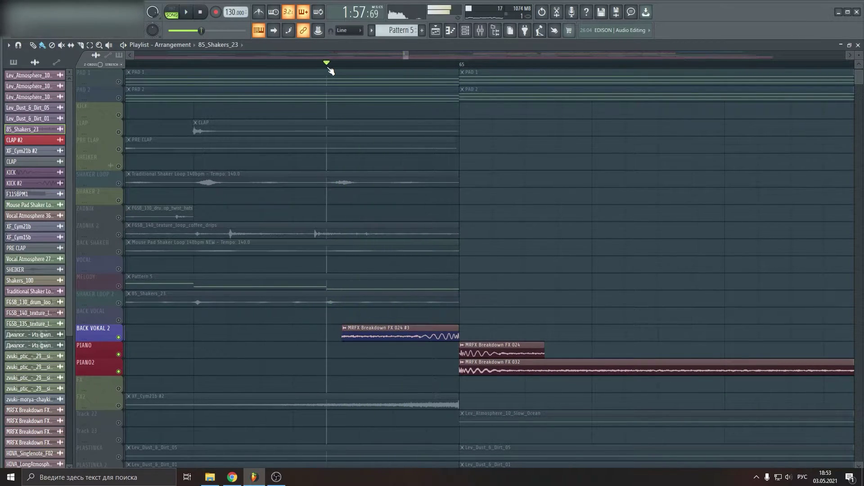
scroll(401, 361, down, 7)
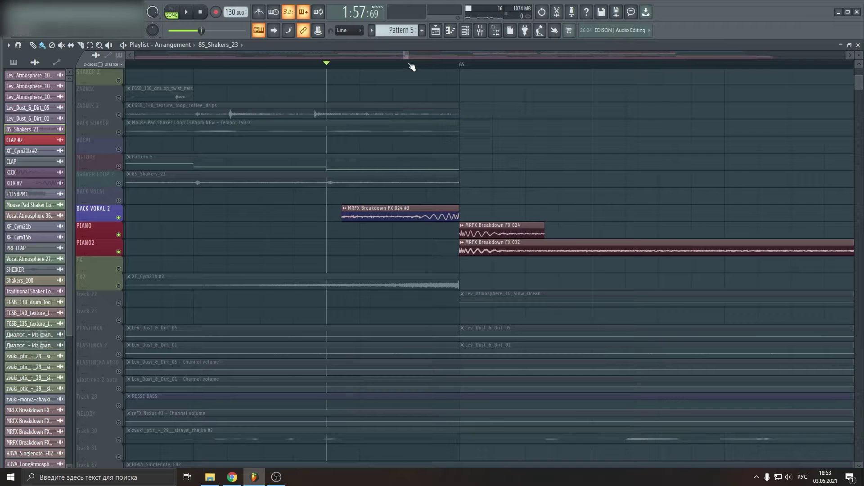
scroll(412, 68, down, 3)
scroll(408, 112, up, 4)
Restore all tracks and play the song through the transition into the breakdown after bar 65
right_click(119, 287)
right_click(119, 287)
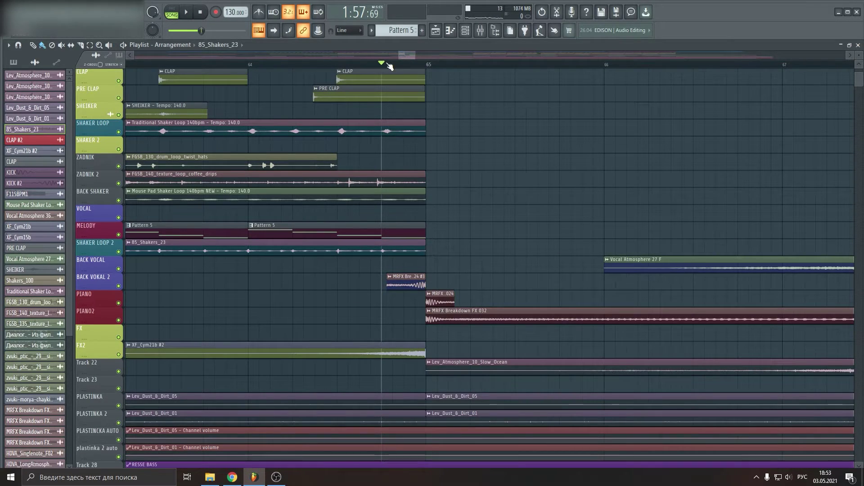
scroll(390, 66, down, 5)
scroll(405, 80, up, 3)
scroll(404, 80, up, 1)
scroll(401, 81, down, 5)
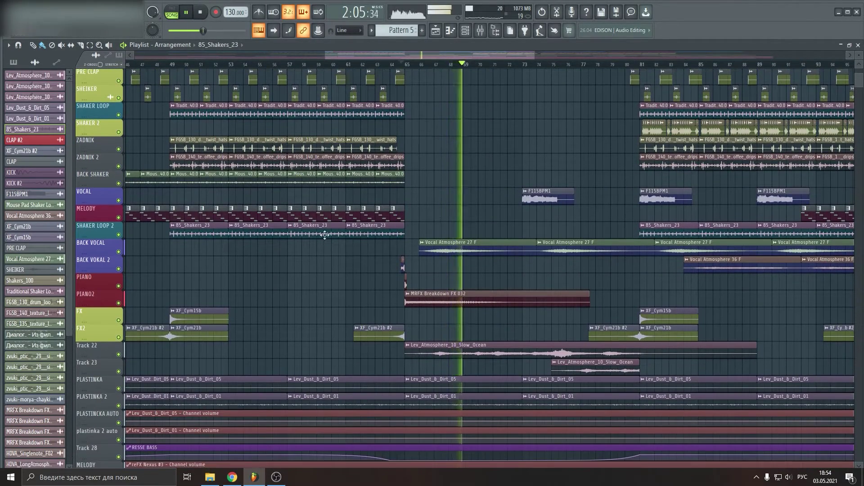
Solo BACK VOCAL, play it from bar 66, open the Vocal Atmosphere 27 F sample's settings and stop playback
ctrl+click(119, 252)
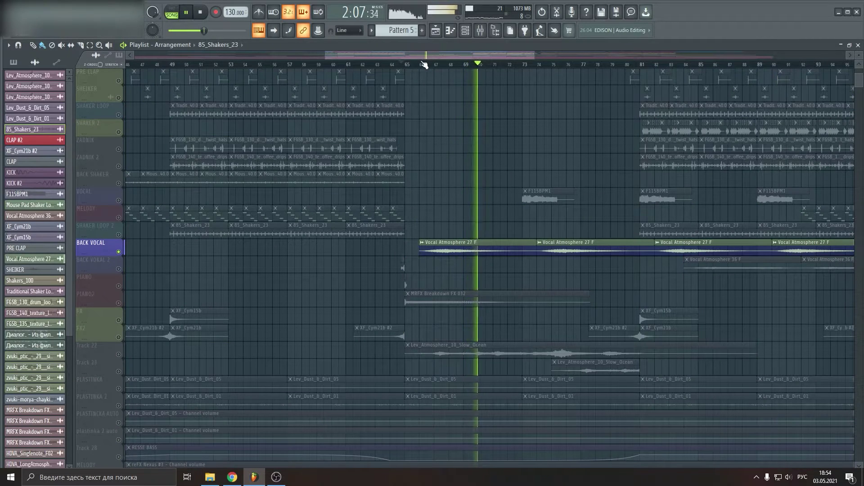
scroll(471, 70, up, 4)
scroll(471, 68, down, 3)
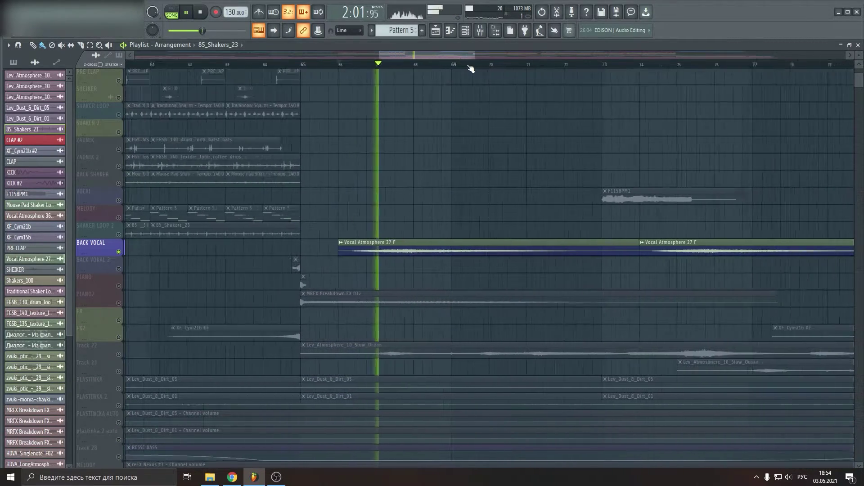
double_click(414, 242)
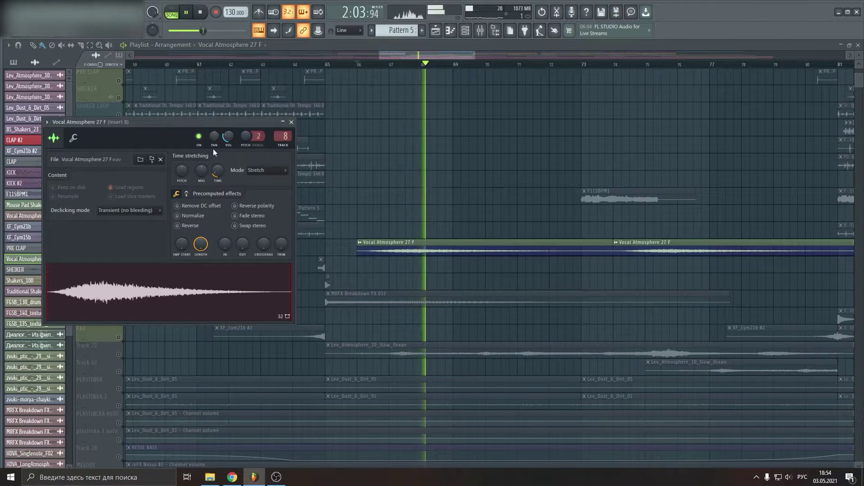
key(space)
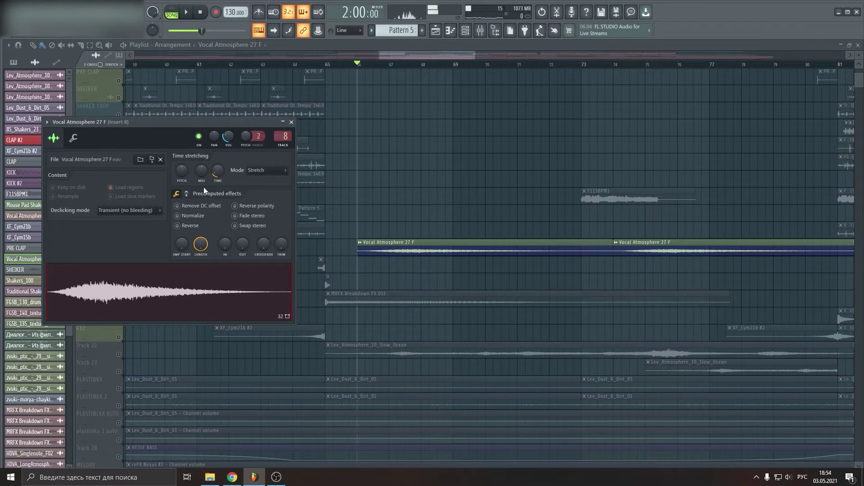
Examine the Sausage Fattener and FabFilter Pro-Q 3 settings on mixer insert 8, then close the plugins and the mixer
click(276, 131)
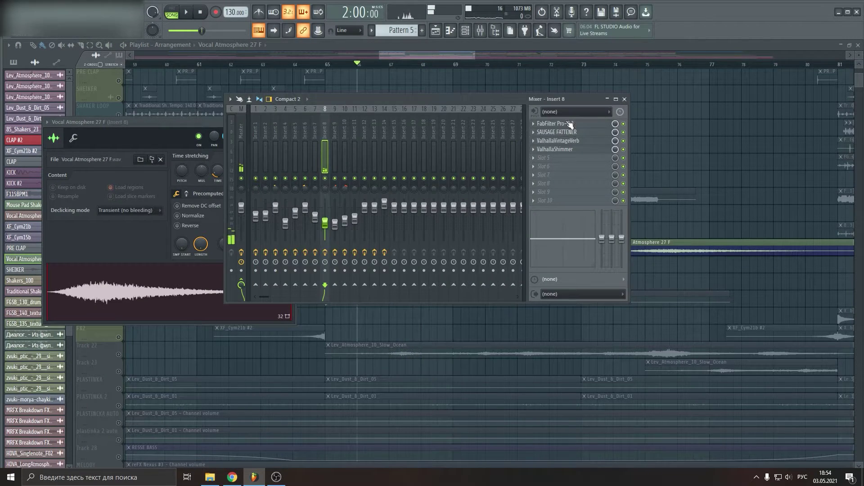
click(579, 132)
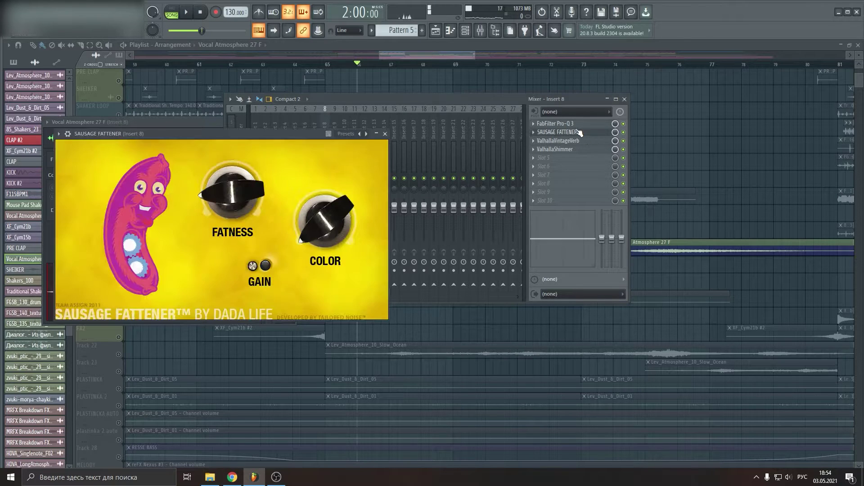
click(576, 124)
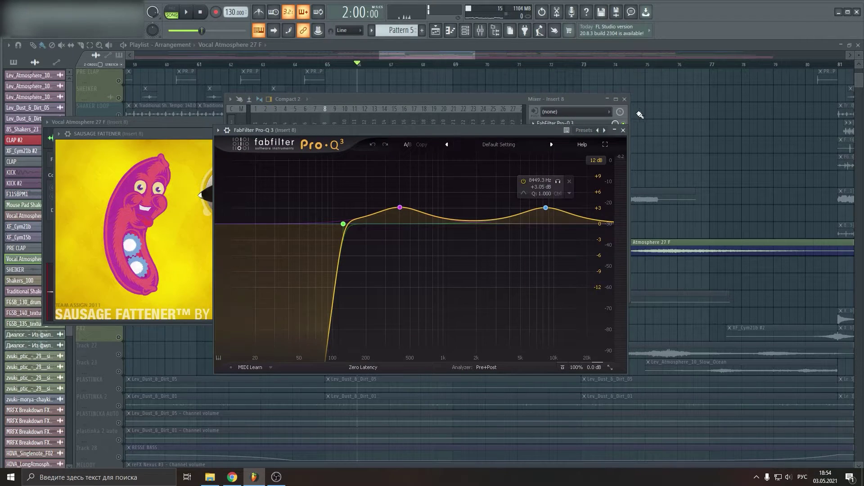
click(624, 131)
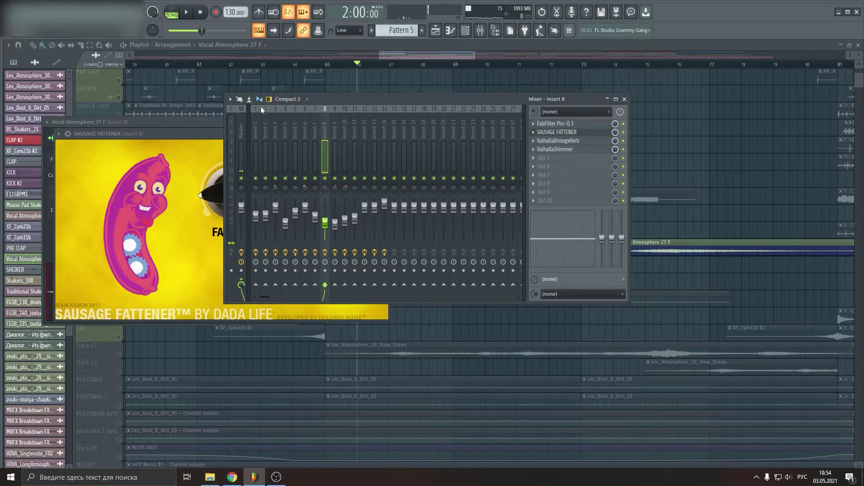
click(624, 99)
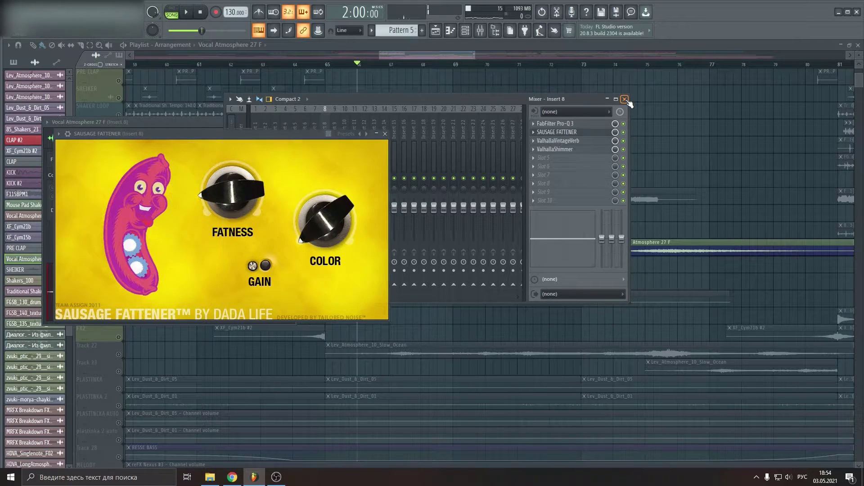
click(385, 134)
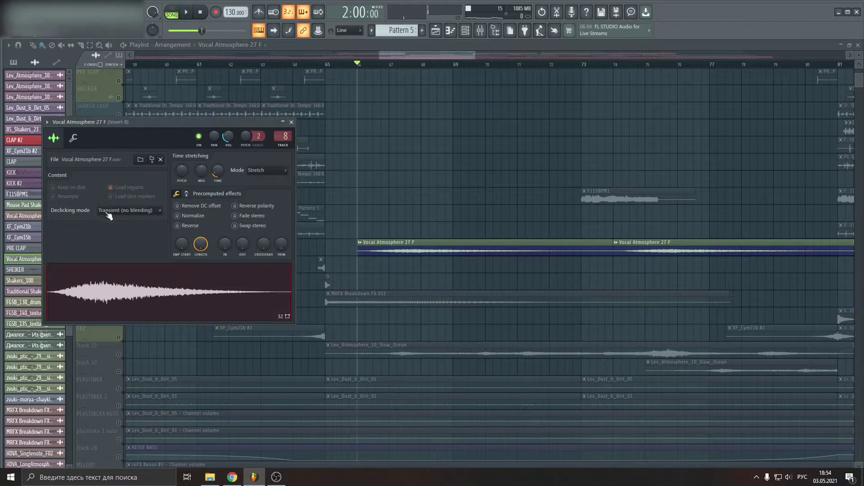
Close the Vocal Atmosphere 27 F sample's settings, restore all tracks and play the full mix from bar 66
click(292, 122)
right_click(118, 253)
key(space)
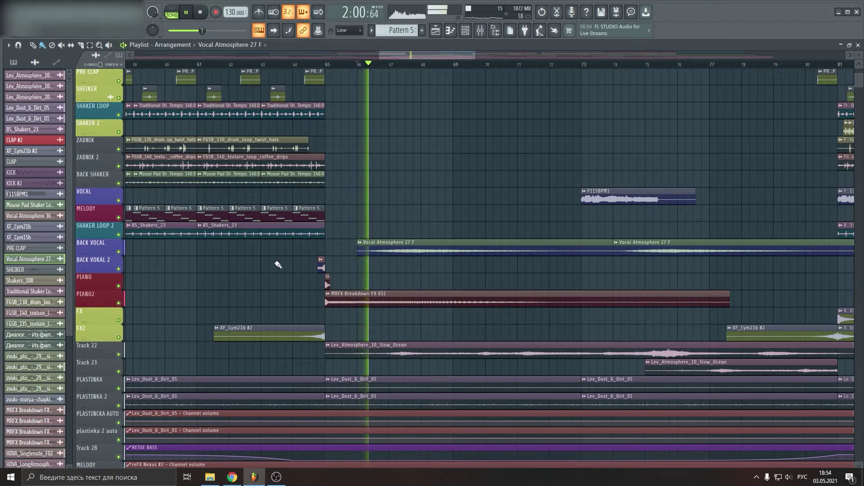
Solo PIANO2 and restart playback from bar 66 to hear its MRFX Breakdown FX 032 clip
scroll(277, 265, down, 1)
right_click(119, 286)
key(space)
key(space)
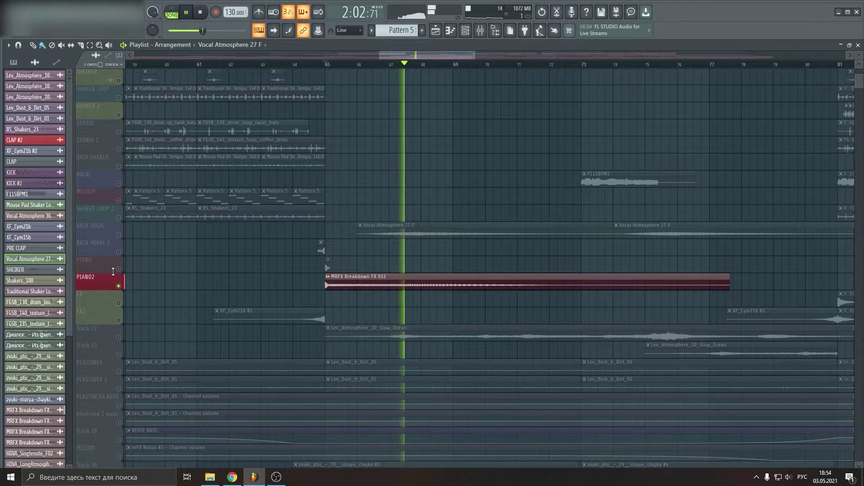
Restore all tracks, then solo Track 22 and play its Lev_Atmosphere_10_Slow_Ocean clip through the breakdown
right_click(118, 286)
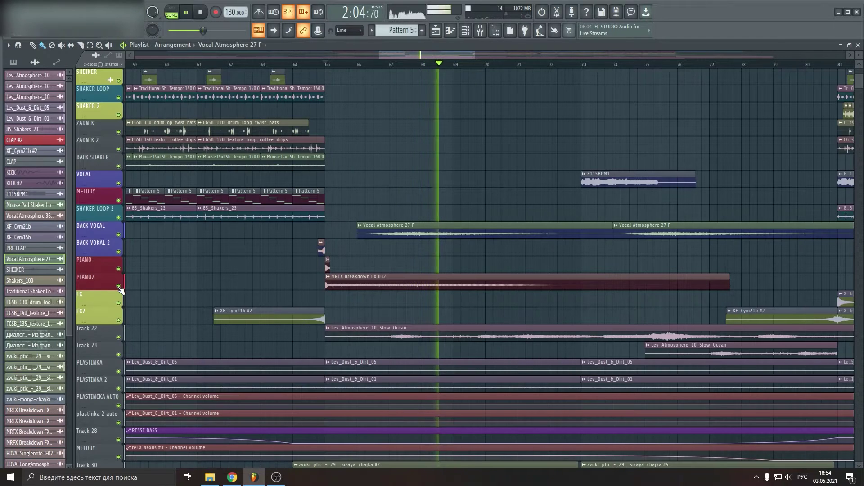
scroll(123, 278, down, 2)
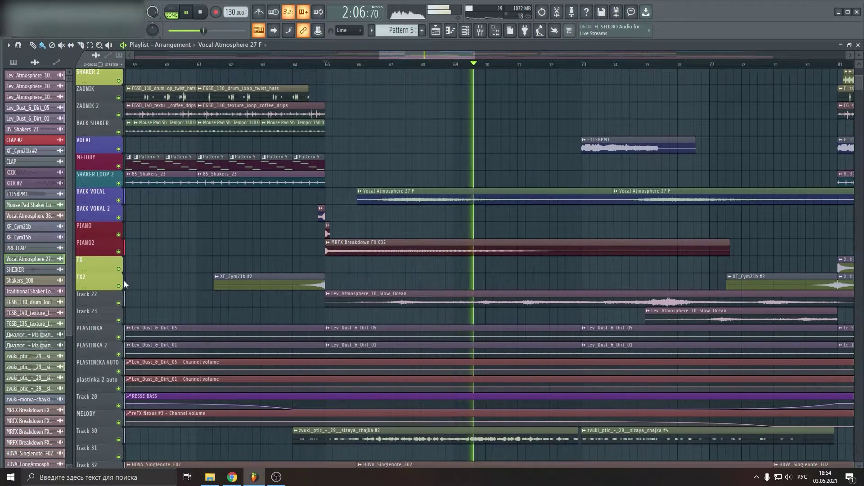
right_click(119, 303)
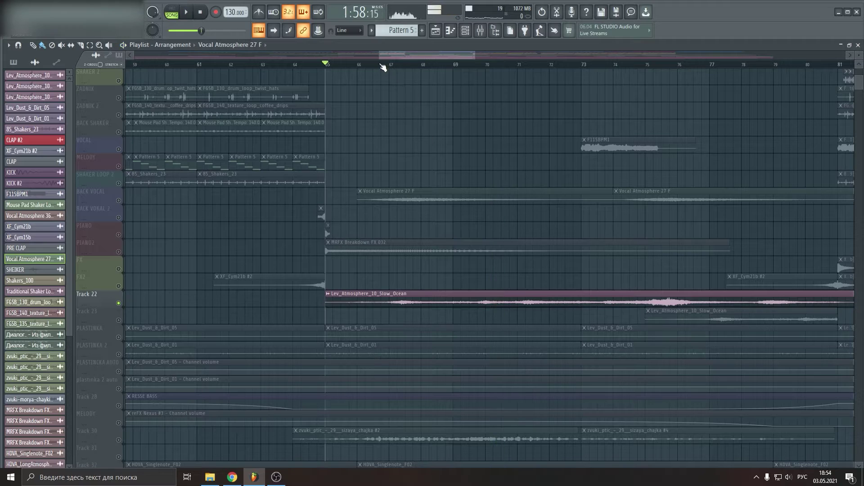
scroll(378, 68, down, 2)
scroll(397, 55, down, 1)
scroll(395, 57, up, 1)
scroll(415, 57, up, 3)
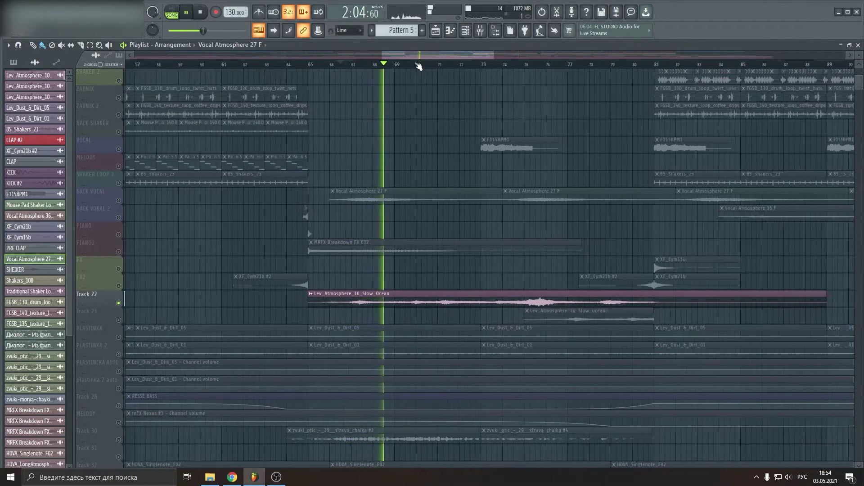
scroll(418, 56, down, 3)
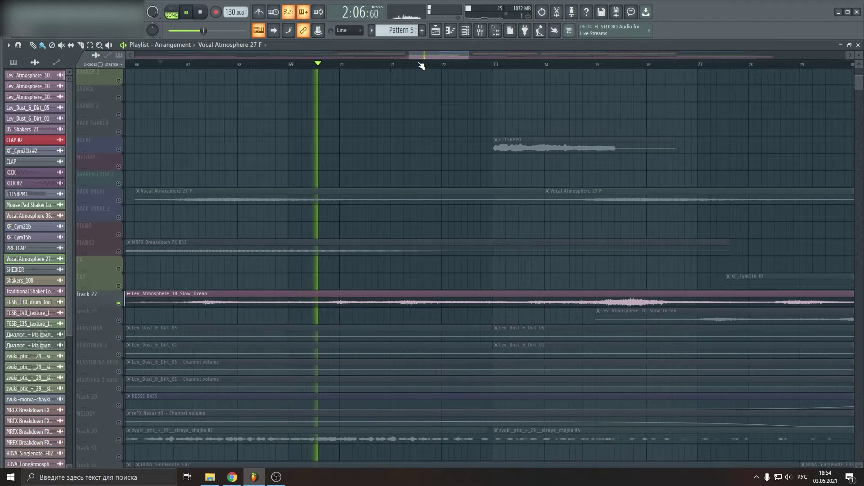
scroll(232, 247, down, 7)
Add Track 30, Track 32 and BACK VOCAL to the soloed Track 22 and restart playback to hear the layers together
key(space)
click(119, 320)
key(space)
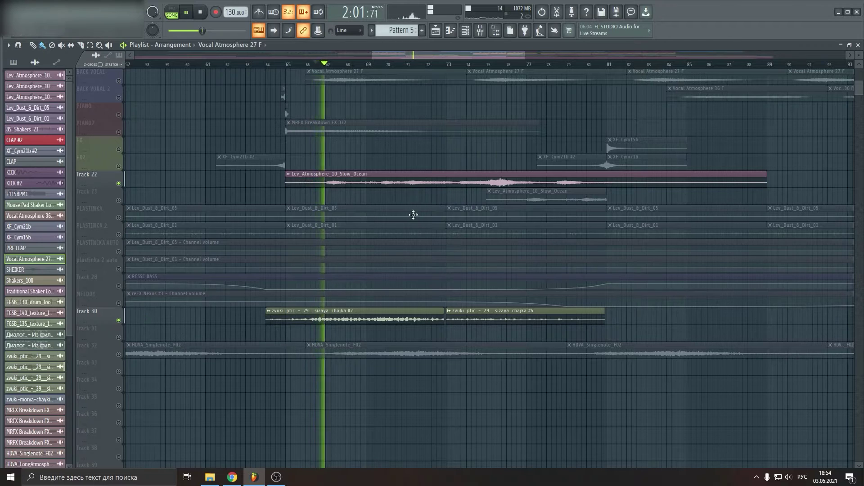
click(119, 354)
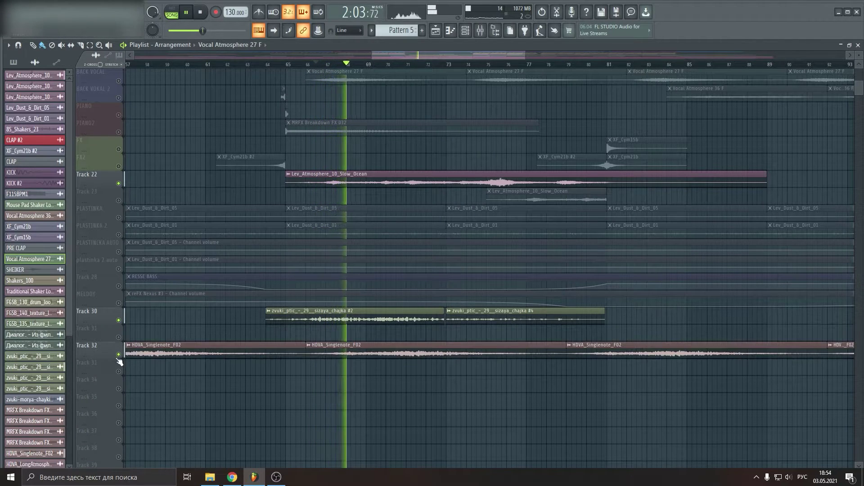
scroll(109, 143, up, 3)
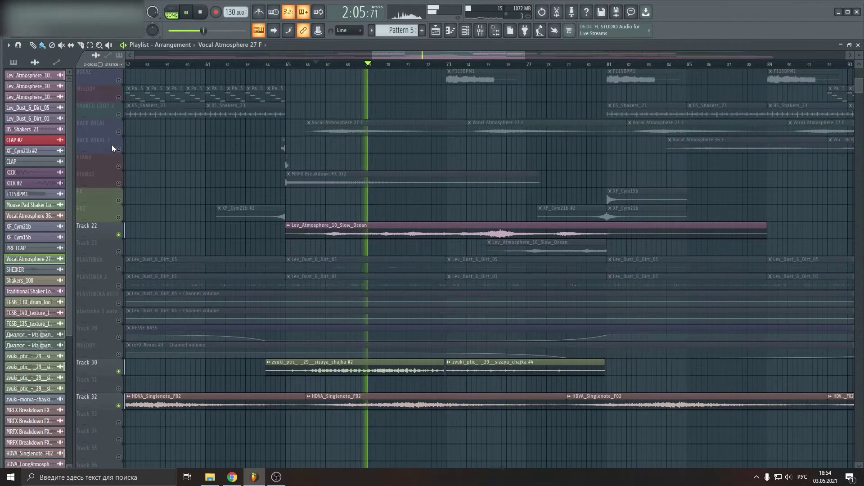
click(119, 132)
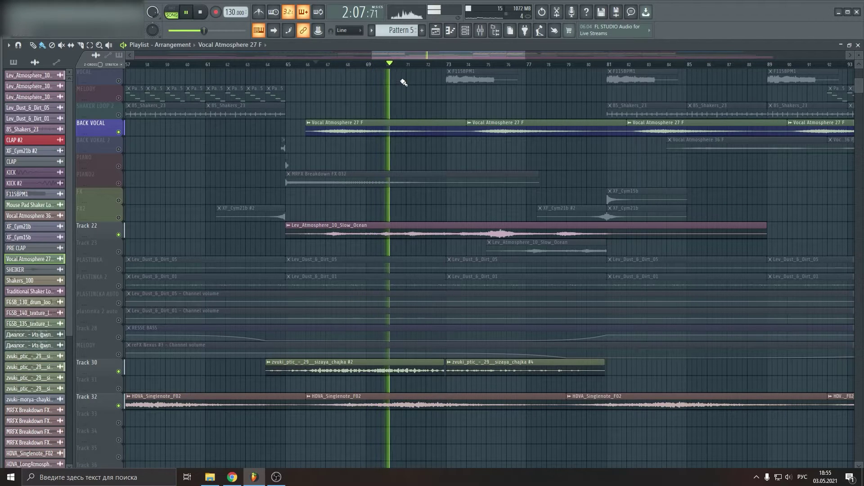
Restore all tracks and replay the breakdown in the full mix
scroll(404, 83, up, 5)
right_click(118, 218)
right_click(117, 217)
key(space)
key(space)
scroll(317, 144, up, 1)
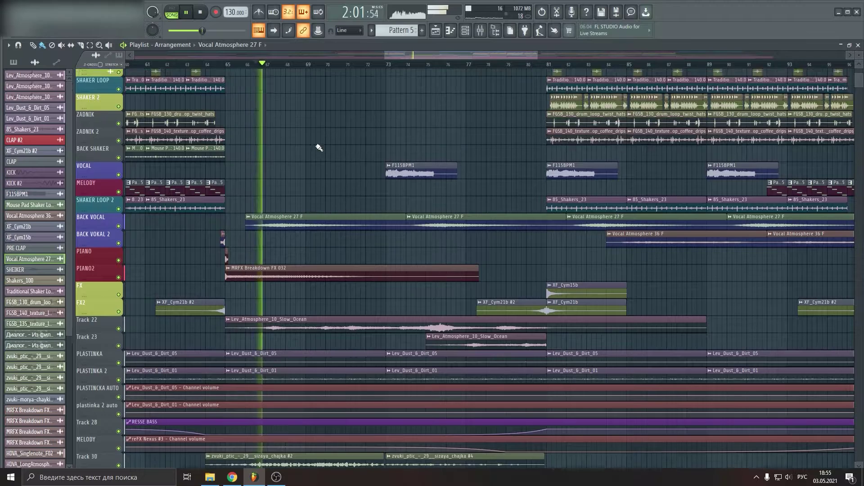
scroll(319, 147, up, 7)
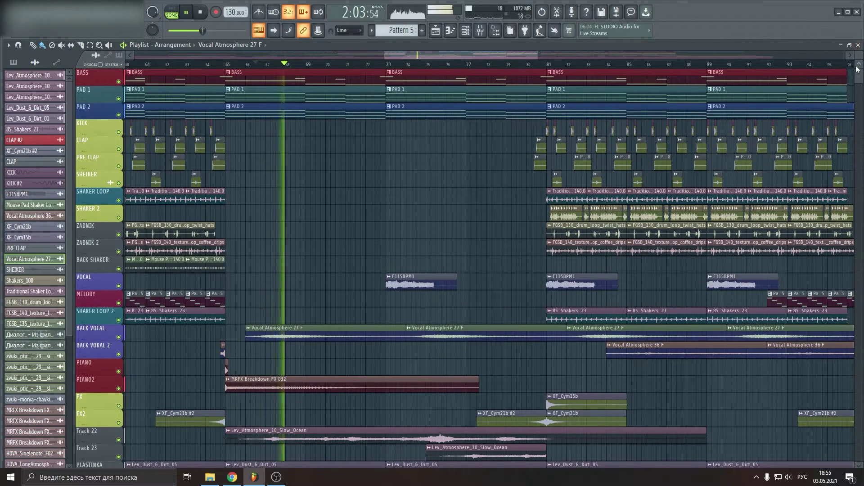
Increase the playlist's track height and play the full mix from bar 73, where the VOCAL track's F115BPM1 clip enters
drag(859, 56, 859, 60)
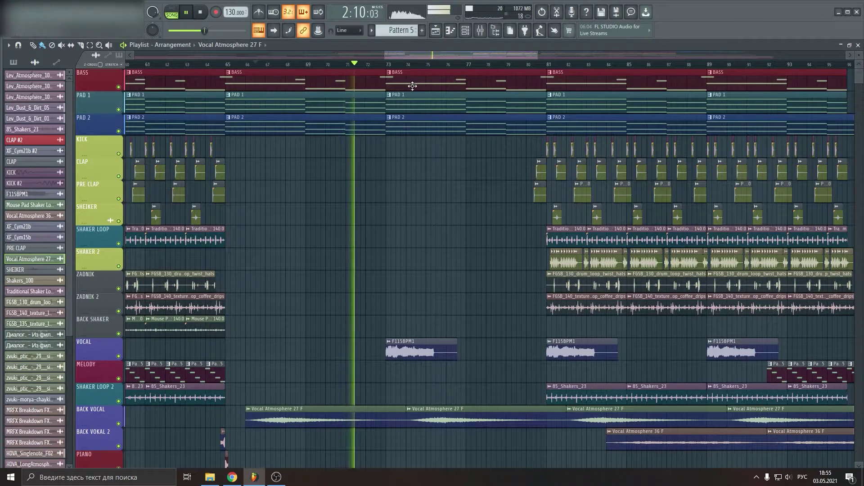
key(space)
key(space)
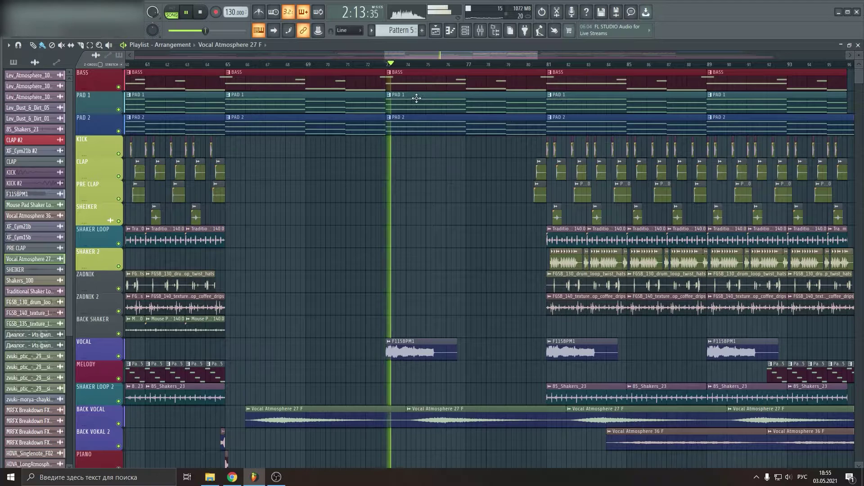
scroll(431, 65, up, 3)
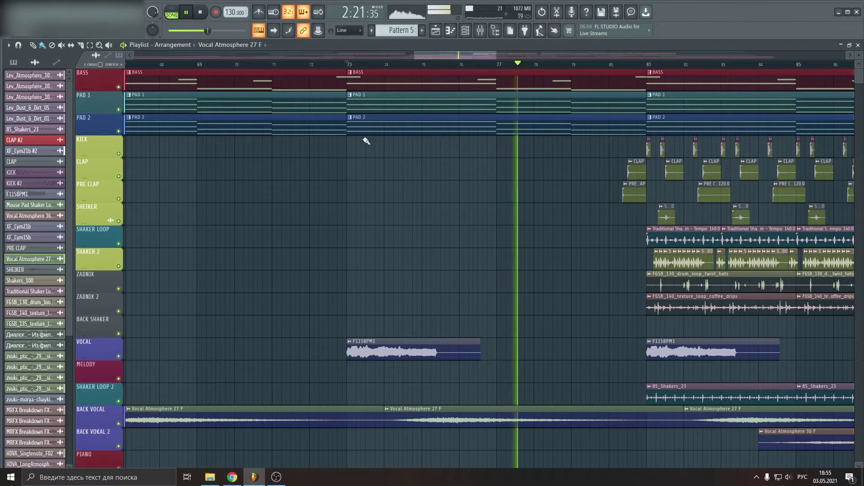
scroll(421, 57, down, 3)
scroll(425, 63, down, 6)
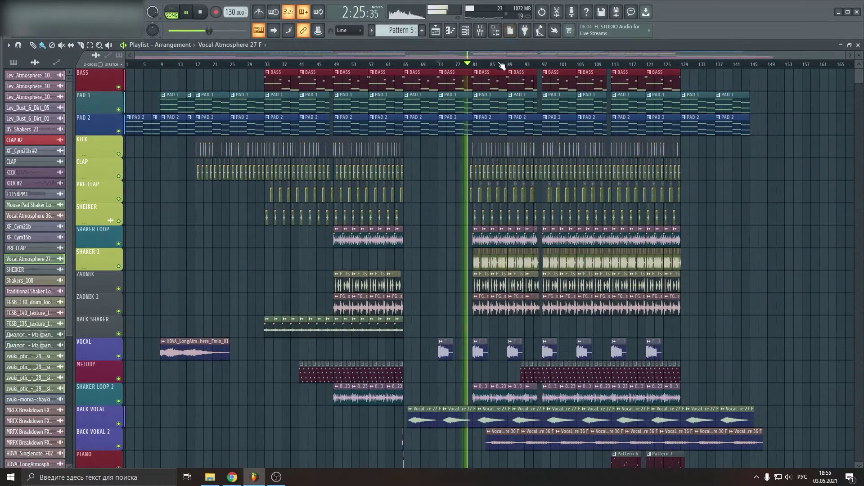
scroll(502, 65, up, 3)
scroll(490, 67, up, 1)
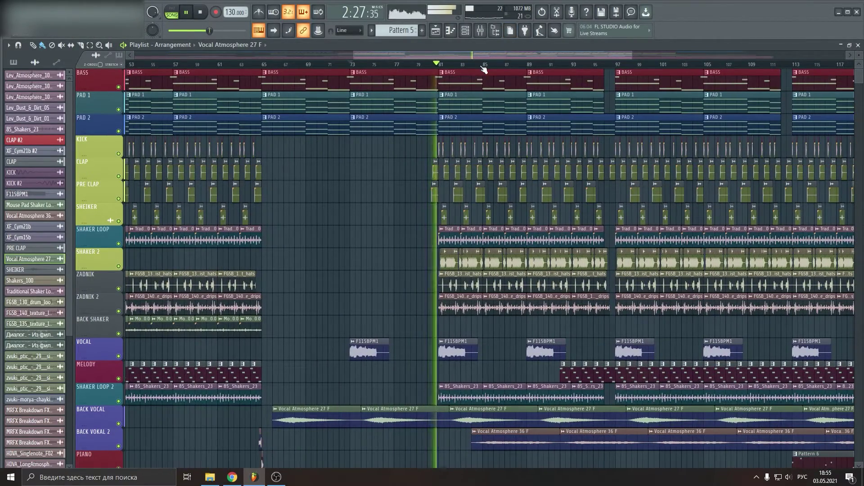
scroll(520, 141, down, 1)
Stop playback, open the settings of the F115BPM1 clip at bar 73 and listen to it from there
key(space)
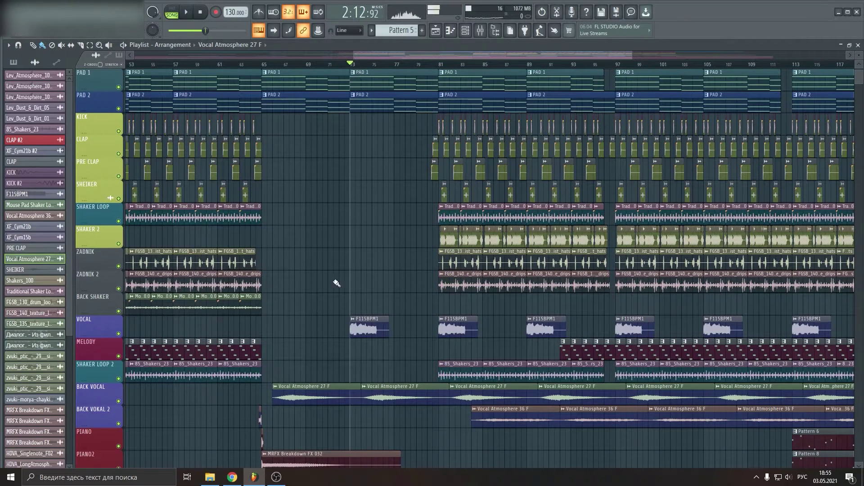
scroll(353, 70, up, 2)
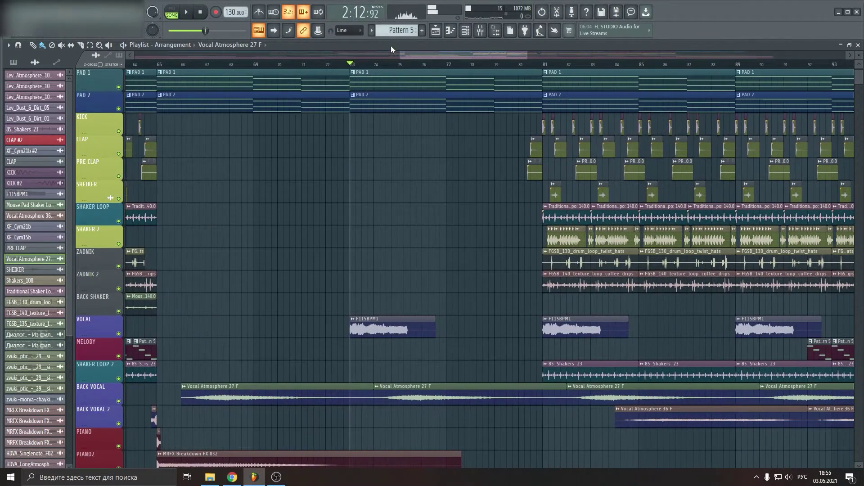
scroll(414, 56, up, 1)
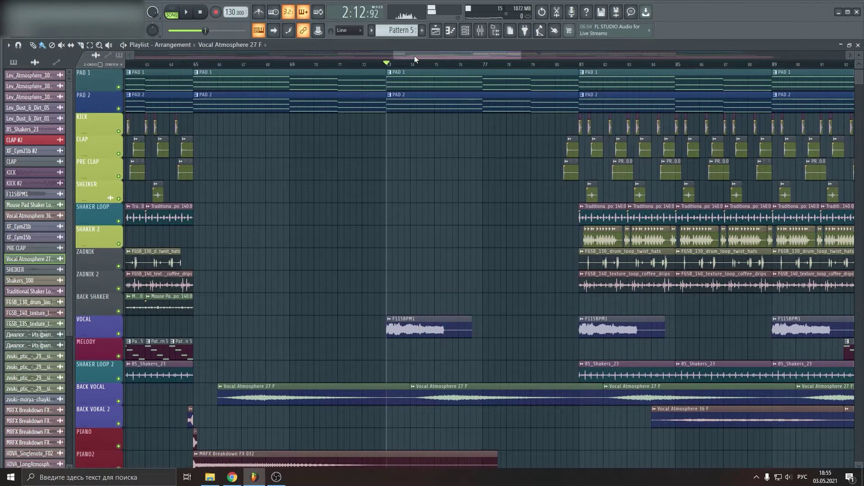
double_click(405, 336)
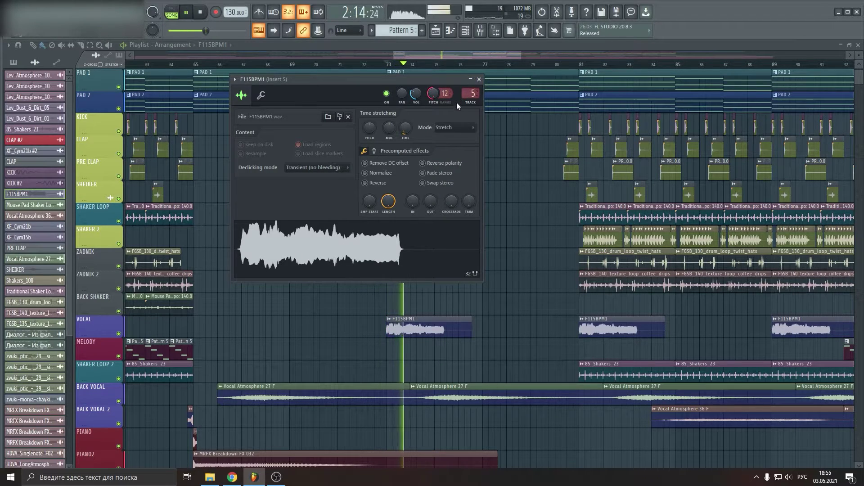
key(space)
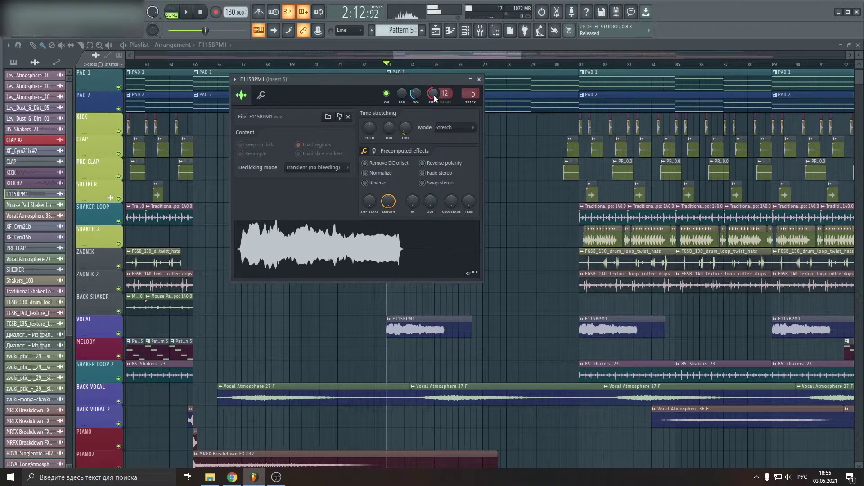
Show mixer insert 5, move the mixer aside and replay the F115BPM1 sample from bar 73 with its effects bypassed
click(472, 93)
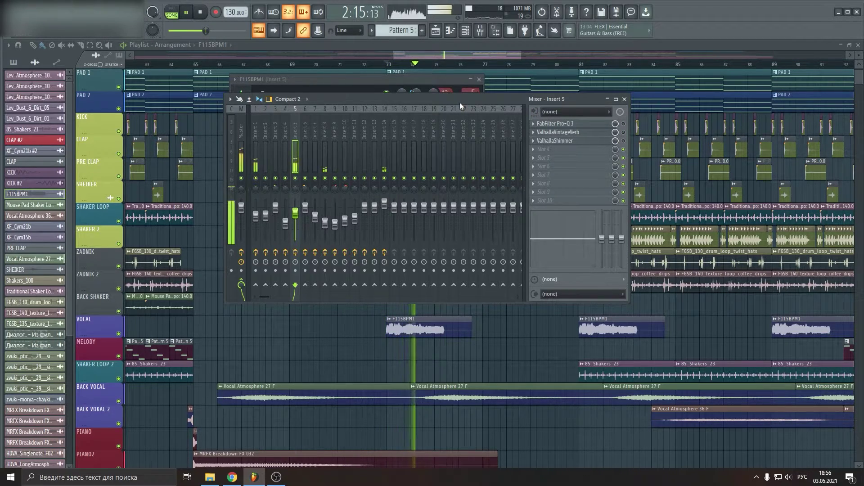
drag(460, 102, 487, 131)
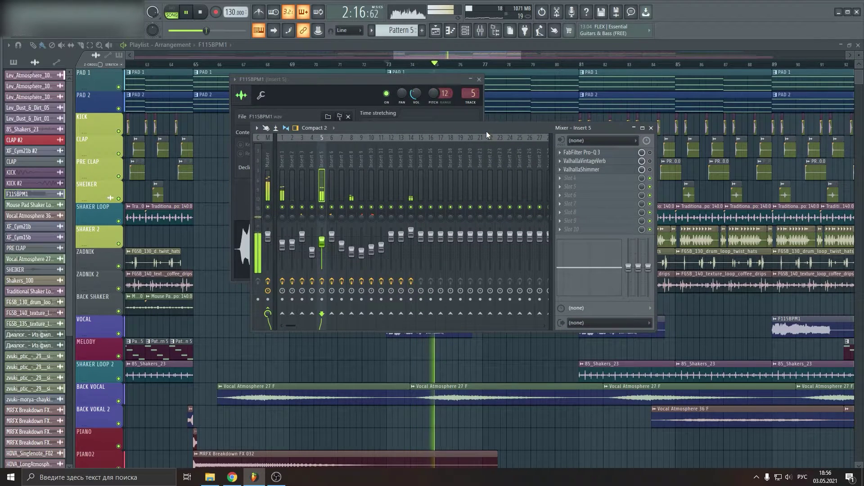
click(423, 102)
key(space)
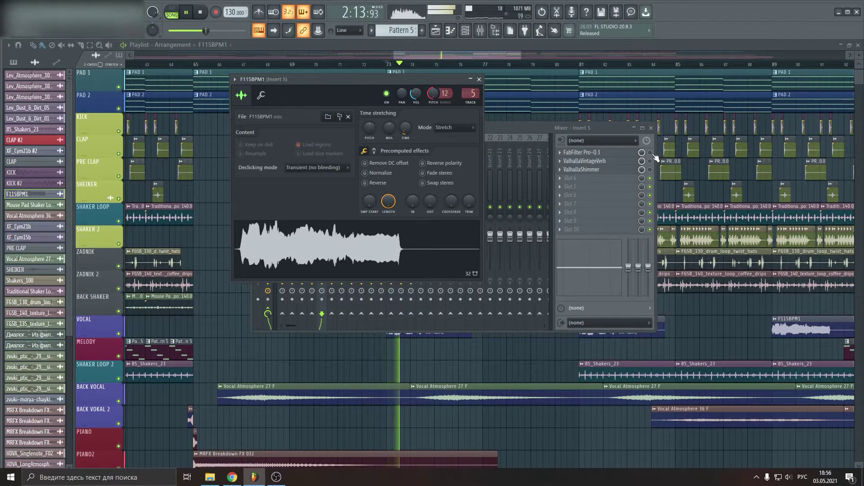
Enable FabFilter Pro-Q 3 on insert 5, examine its EQ curve and mid-range cut during playback, and stop
click(655, 156)
click(612, 153)
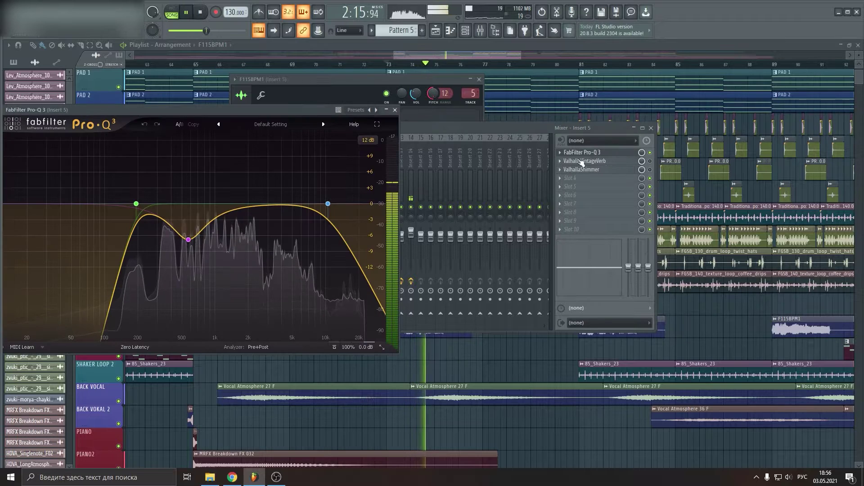
drag(190, 205, 188, 239)
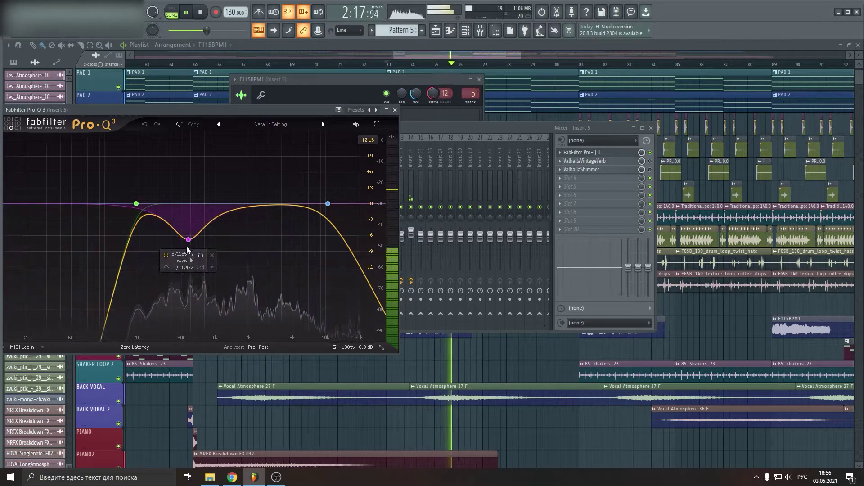
key(space)
Open ValhallaVintageVerb and ValhallaShimmer on insert 5 and turn the reverb effects back on
click(607, 163)
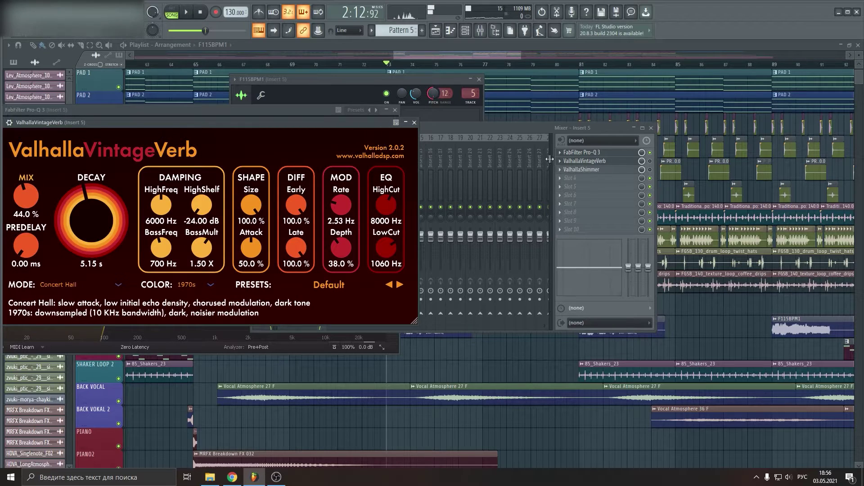
click(612, 171)
click(652, 172)
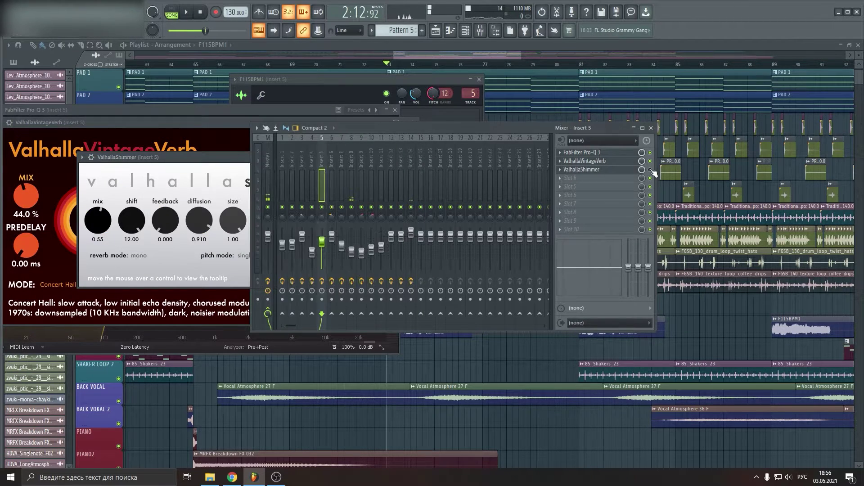
Play the processed vocal in the mix from bar 73 and close the plugins, the sample's settings and the mixer
click(396, 109)
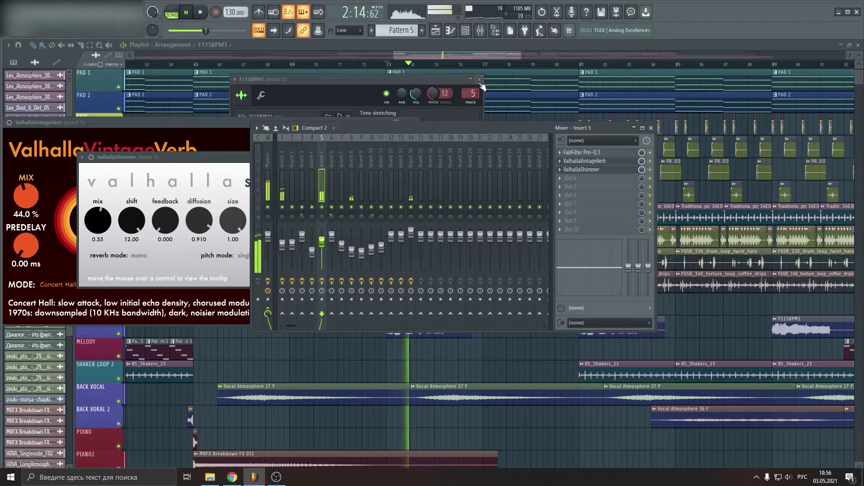
click(479, 80)
click(651, 129)
click(394, 122)
click(392, 157)
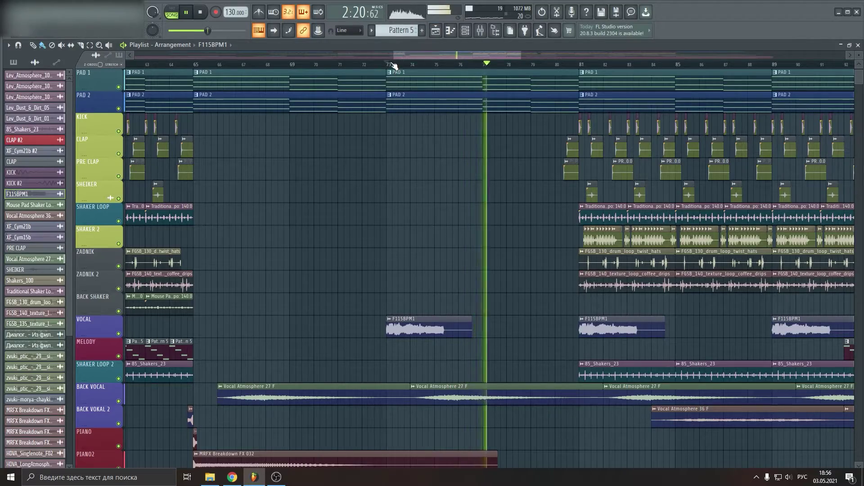
Examine the arrangement from the breakdown into the section starting at bar 81 while the full mix plays
scroll(395, 76, down, 3)
scroll(450, 68, up, 3)
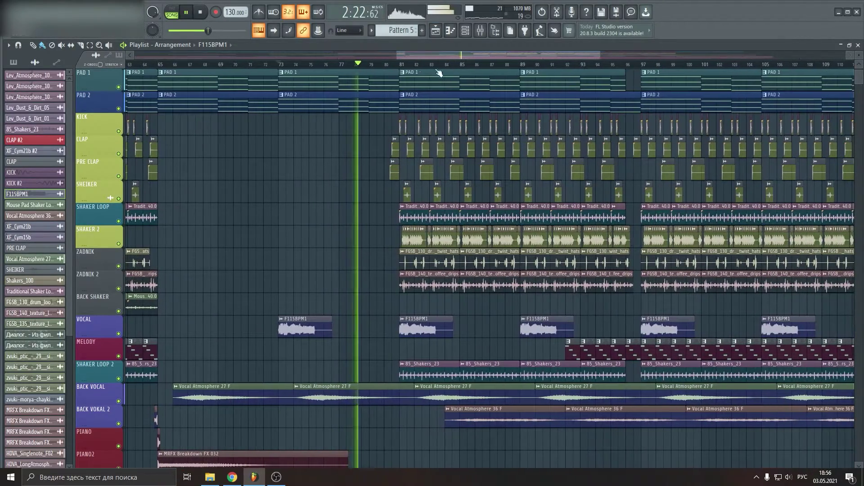
scroll(407, 57, up, 2)
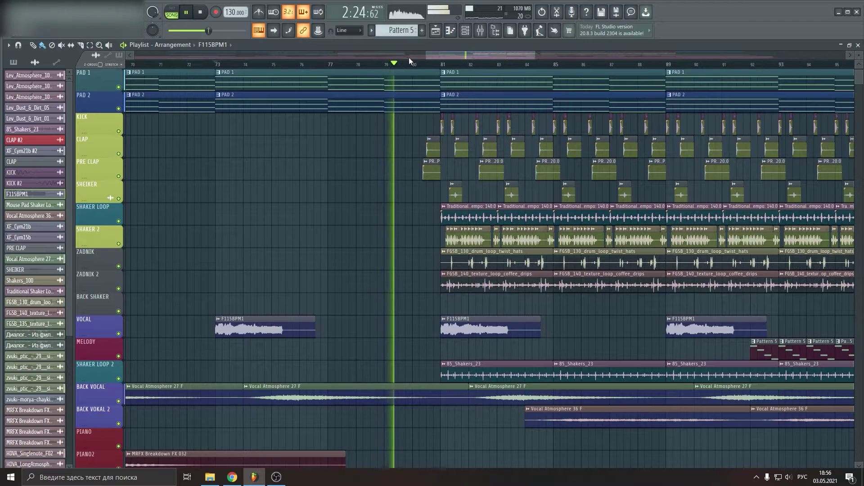
scroll(453, 106, down, 2)
scroll(464, 81, up, 3)
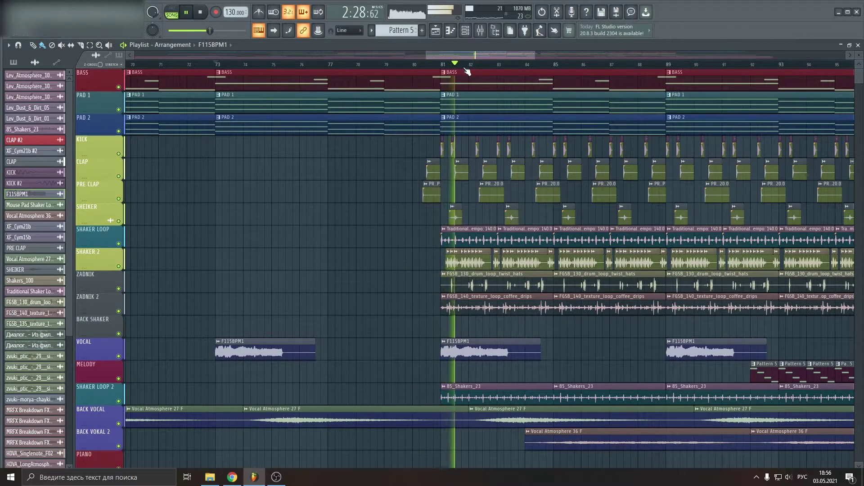
scroll(488, 55, up, 2)
scroll(487, 53, down, 3)
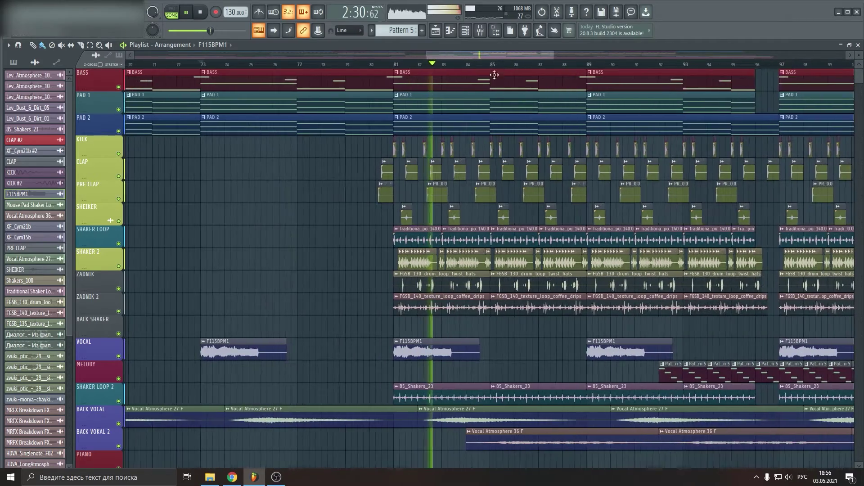
scroll(494, 118, down, 3)
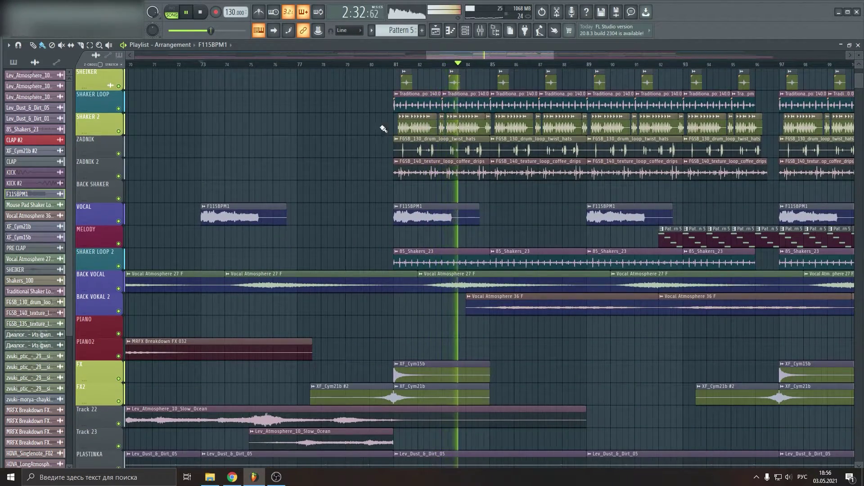
Examine the drum, shaker and back vocal tracks after bar 81 during playback, and stop the song
scroll(573, 116, up, 3)
scroll(553, 70, down, 1)
scroll(553, 71, down, 3)
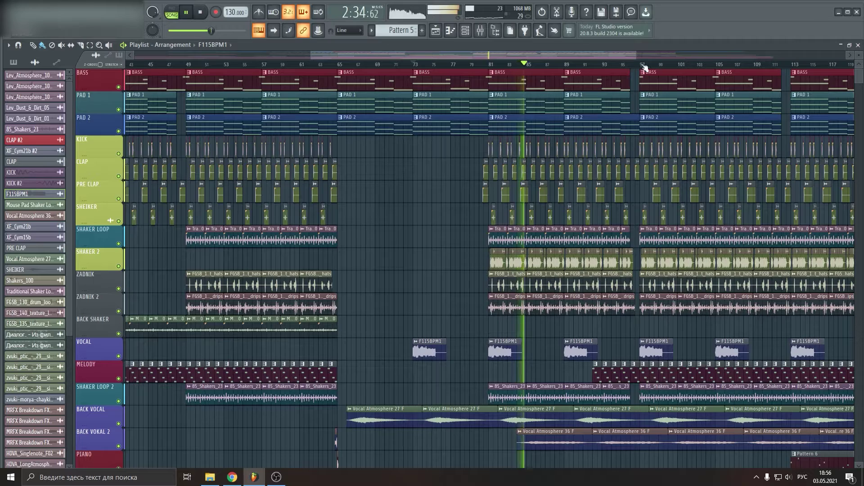
drag(547, 58, 595, 61)
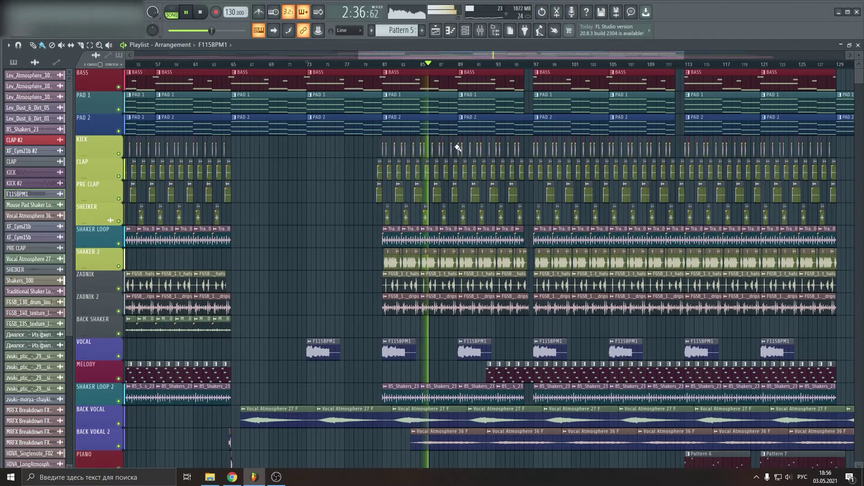
key(space)
Solo the SHAKER 2 track and play its clips at the start of the section from bar 81
double_click(119, 266)
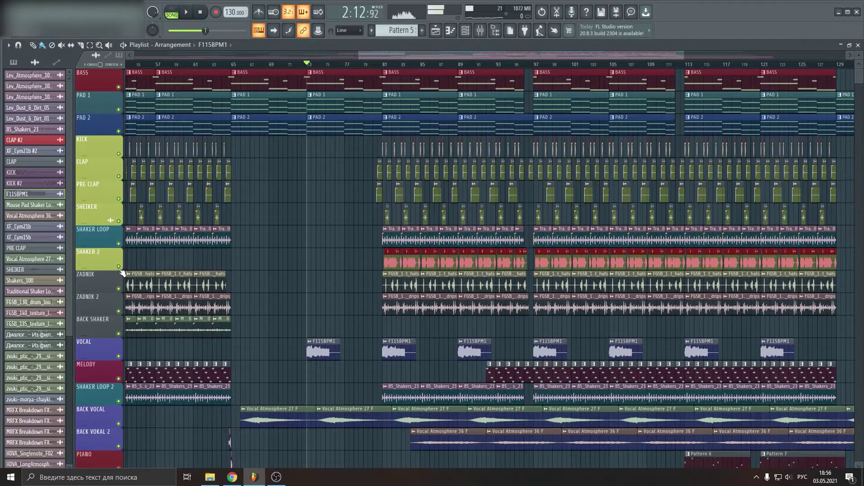
right_click(119, 267)
ctrl+click(353, 240)
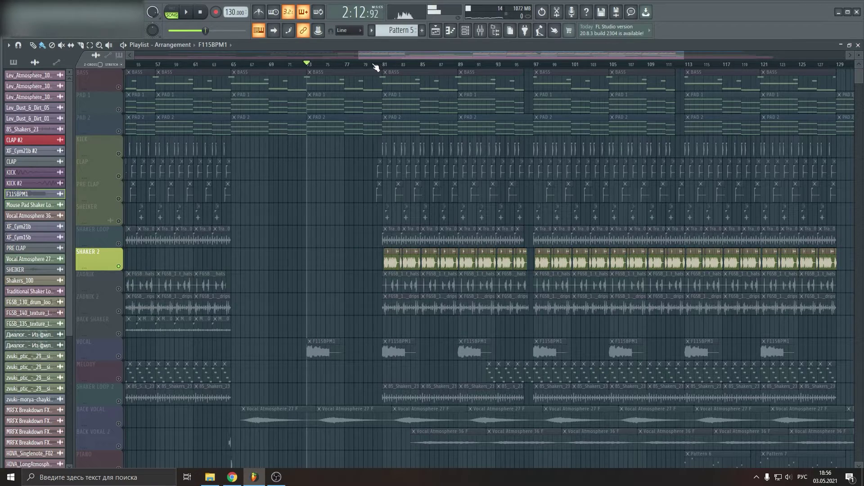
scroll(376, 67, up, 6)
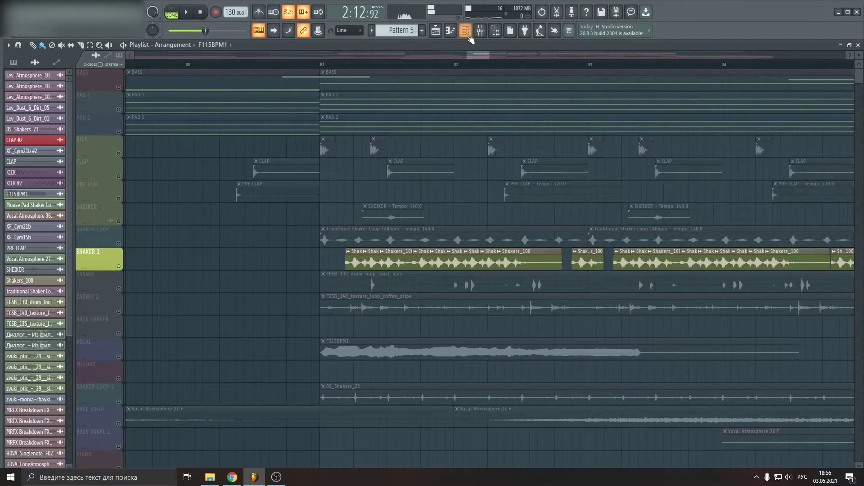
click(466, 33)
click(779, 95)
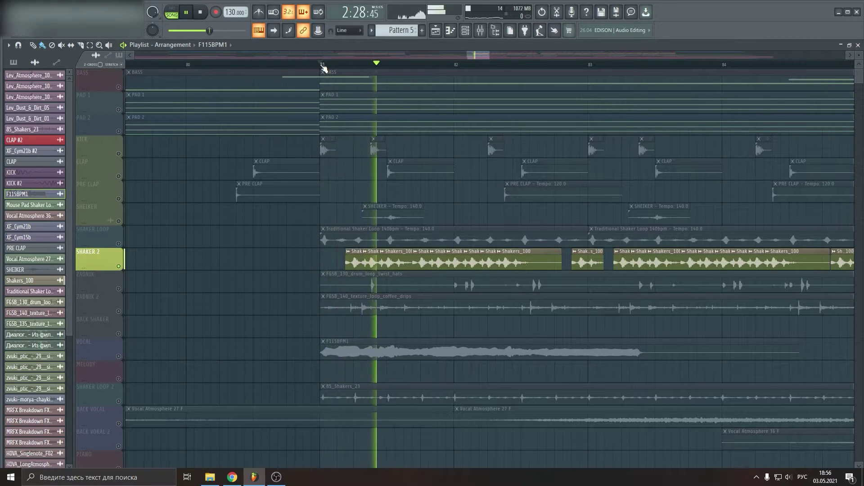
Replay the soloed SHAKER 2 track from bar 81 with the metronome on and examine its repeating clip rhythm
scroll(324, 69, down, 1)
scroll(325, 69, down, 1)
key(space)
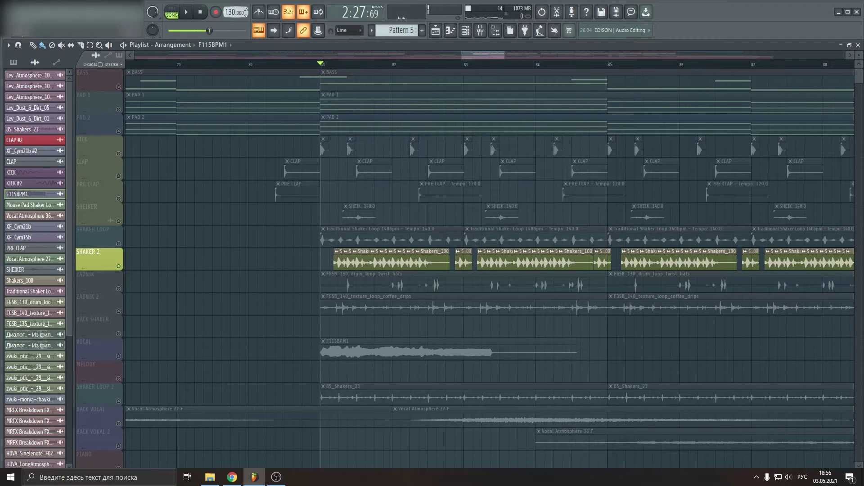
key(space)
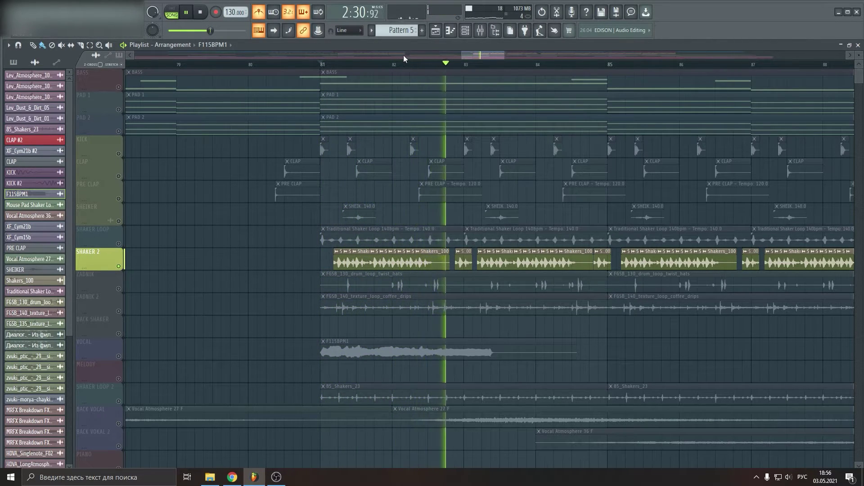
scroll(404, 55, down, 1)
scroll(404, 55, down, 2)
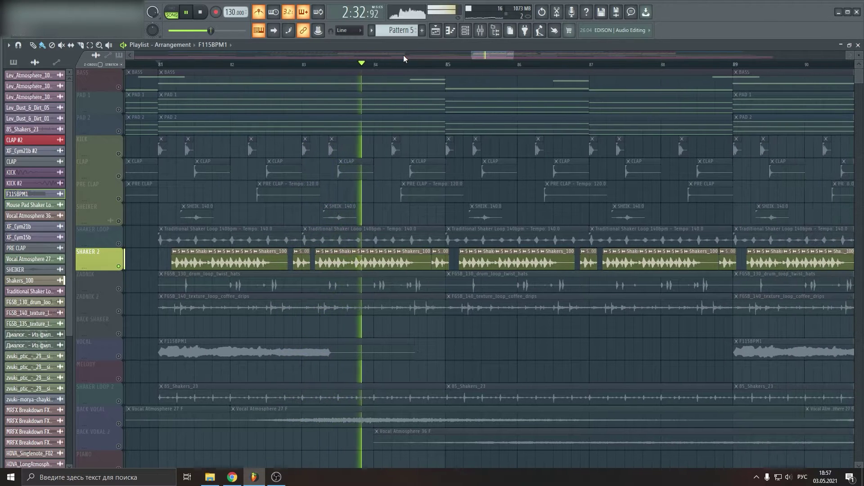
scroll(404, 55, down, 3)
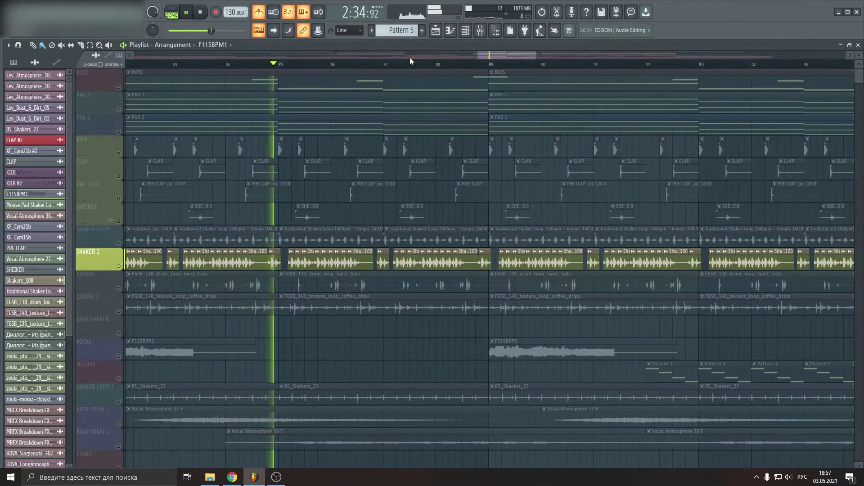
scroll(410, 58, up, 2)
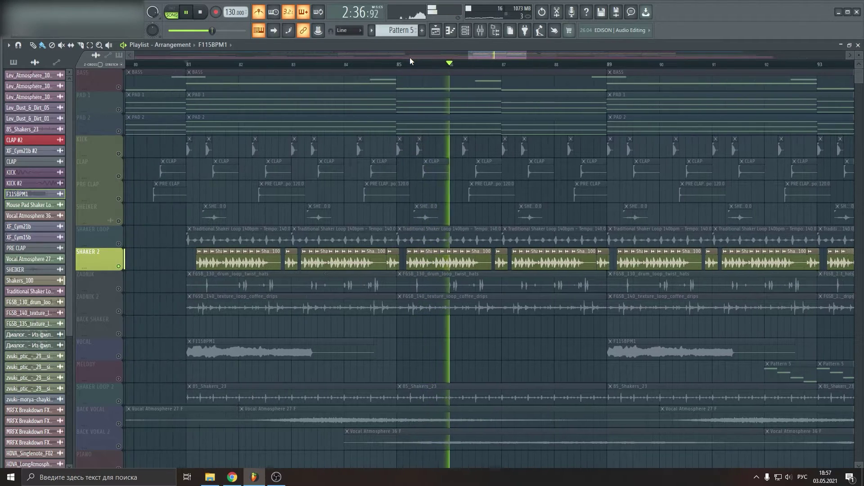
scroll(411, 61, down, 4)
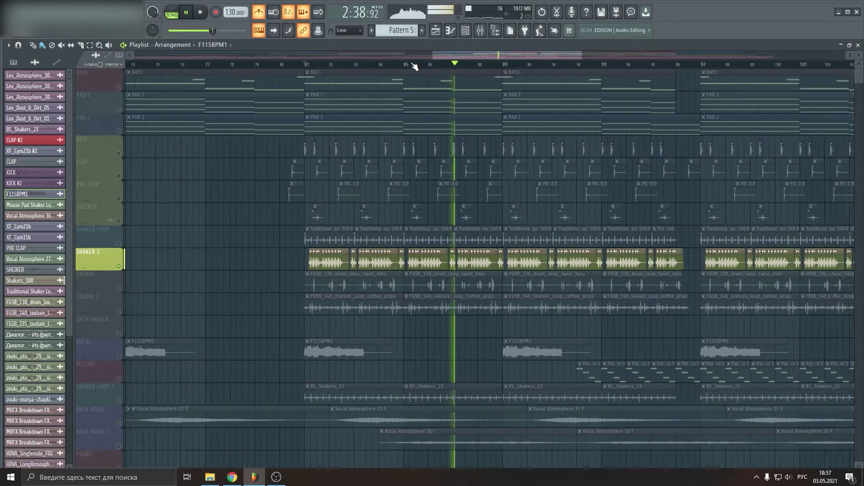
Stop playback, turn off the metronome and the SHAKER 2 solo, and play the full mix from bar 81
click(119, 266)
key(space)
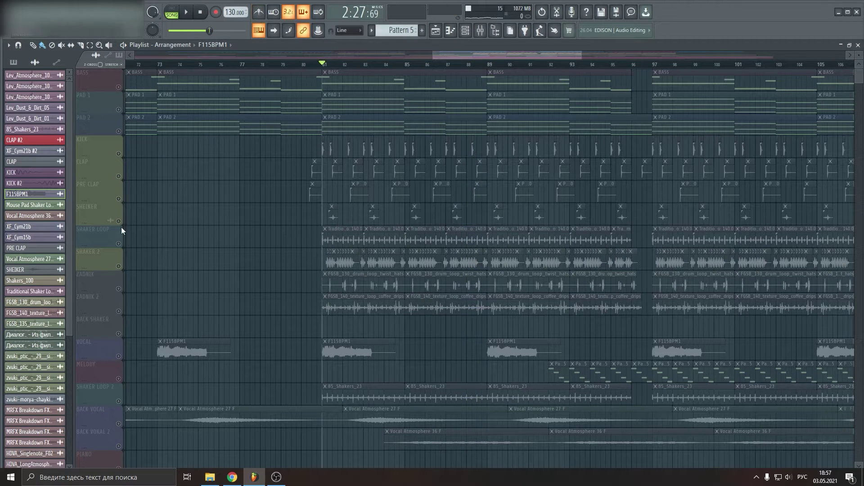
click(119, 267)
key(space)
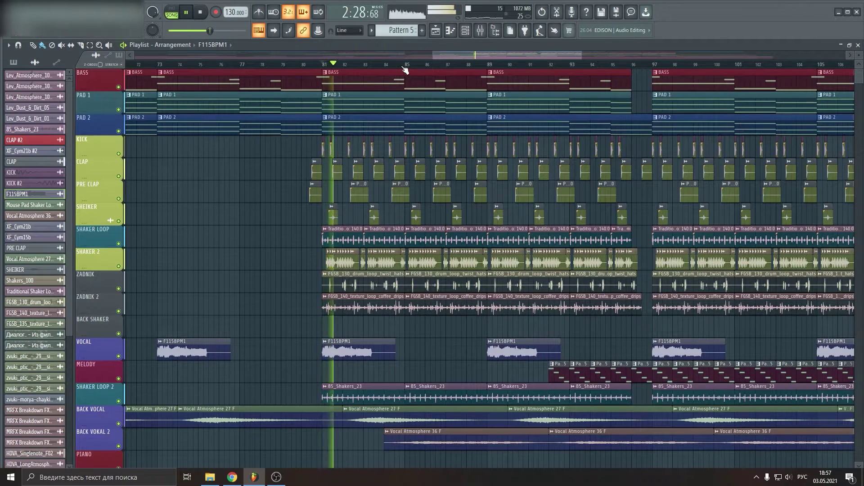
Examine how SHAKER 2 sits among the other tracks from bar 81 in the full mix, and stop playback
scroll(406, 68, up, 1)
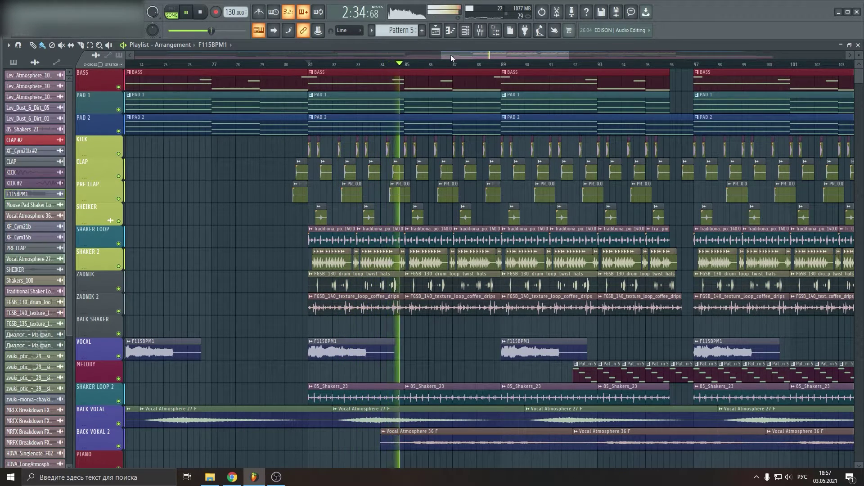
scroll(440, 89, down, 7)
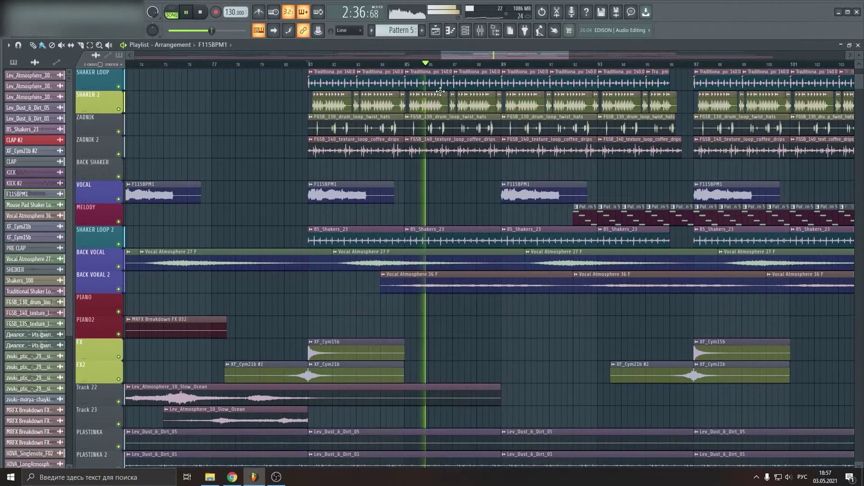
scroll(445, 67, down, 2)
scroll(482, 91, up, 3)
scroll(519, 64, down, 3)
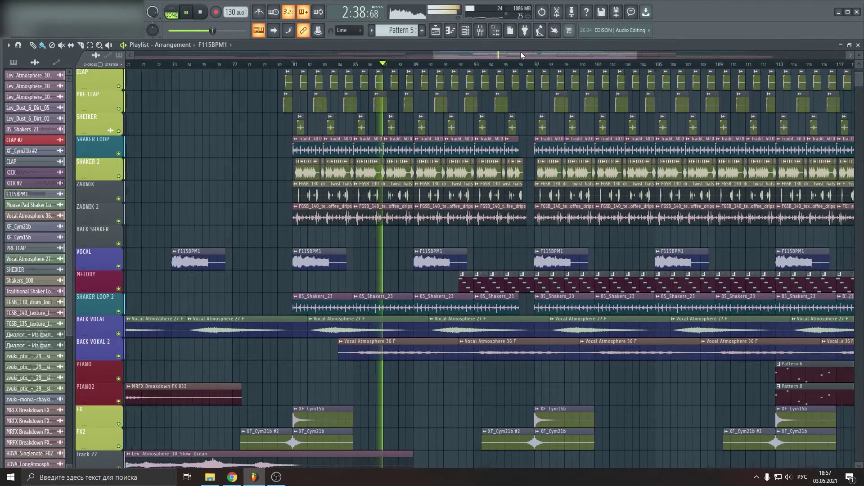
scroll(360, 90, up, 3)
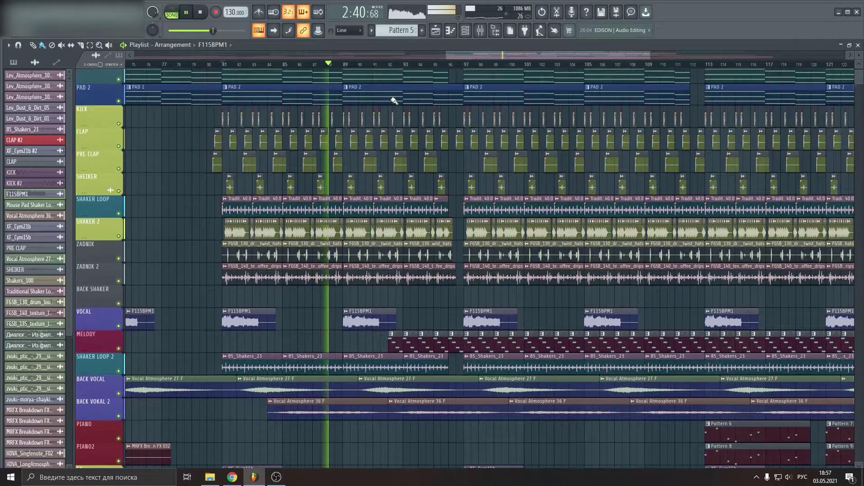
key(space)
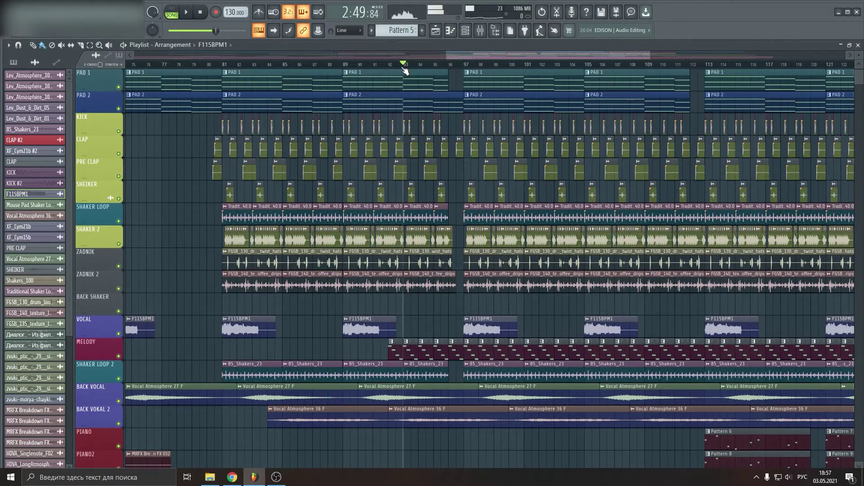
Play the mix from bar 93 and examine the tracks, FX clips and automation around the transition at bar 97
scroll(406, 67, down, 5)
scroll(444, 129, down, 7)
scroll(445, 129, up, 4)
key(space)
scroll(478, 199, up, 4)
scroll(477, 199, down, 10)
scroll(432, 83, down, 3)
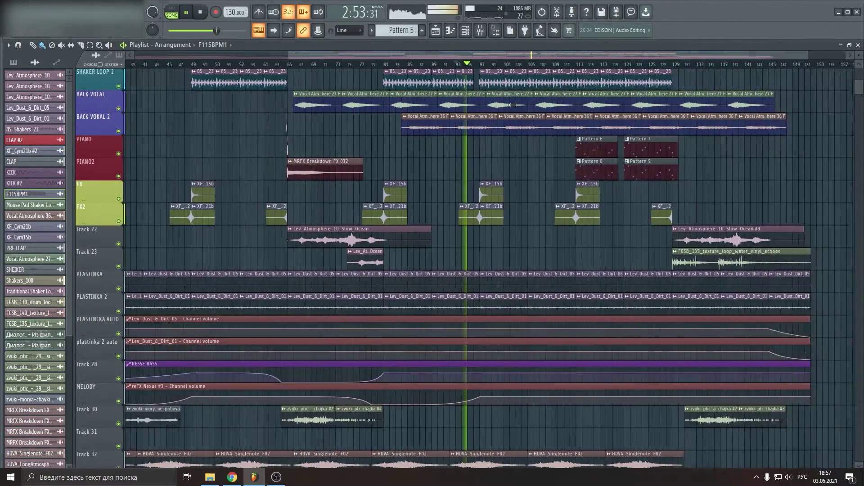
scroll(612, 142, up, 9)
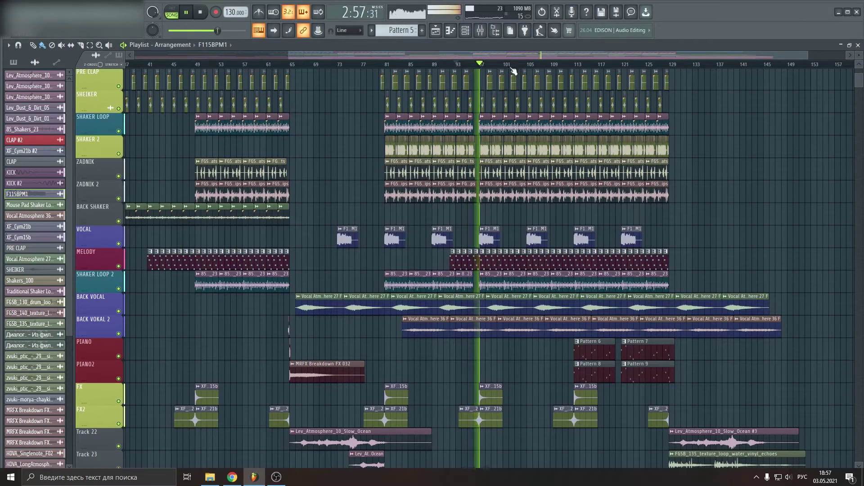
scroll(513, 70, up, 4)
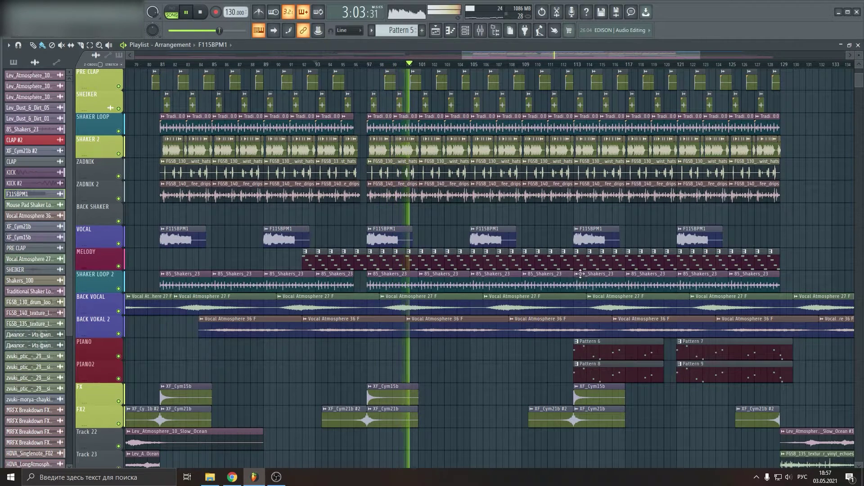
scroll(580, 274, down, 4)
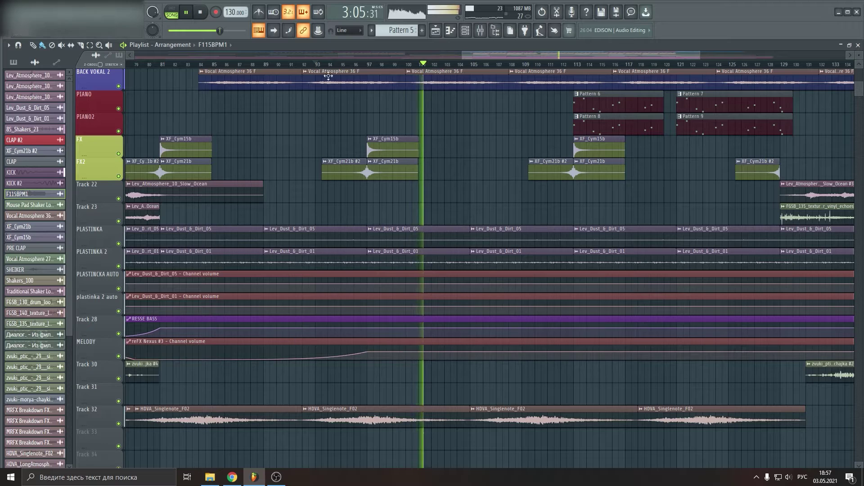
Replay from about bar 90 and compare the melody's volume automation with its clips and the FX leading into bar 97
click(280, 64)
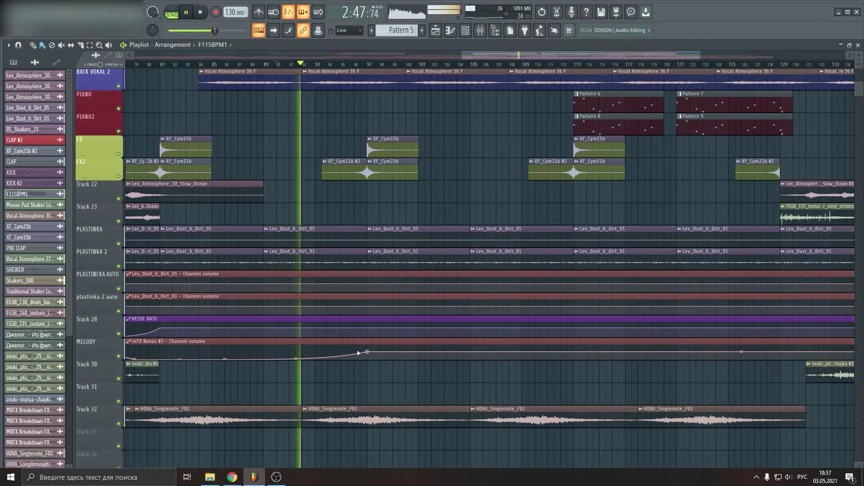
scroll(380, 263, up, 5)
scroll(355, 293, down, 6)
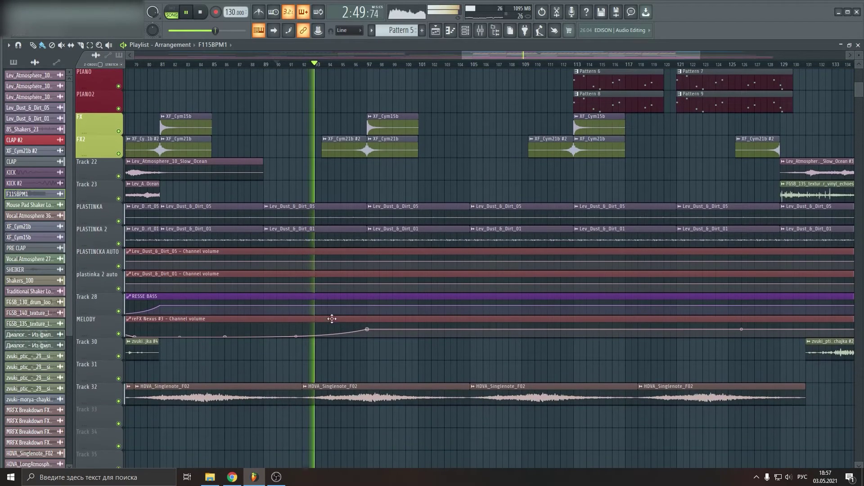
scroll(363, 303, up, 7)
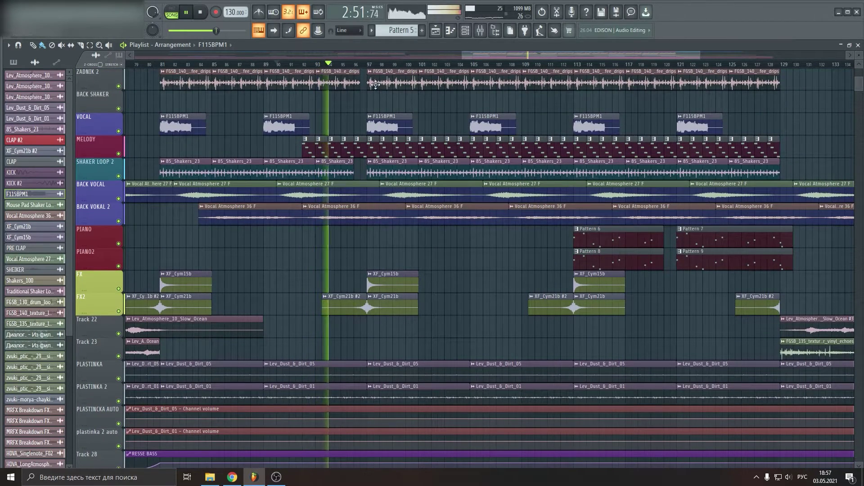
scroll(371, 175, down, 4)
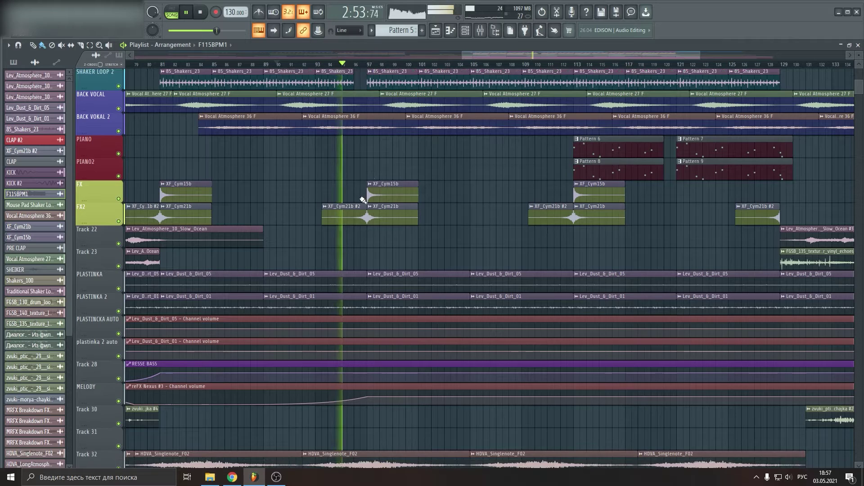
scroll(363, 200, up, 1)
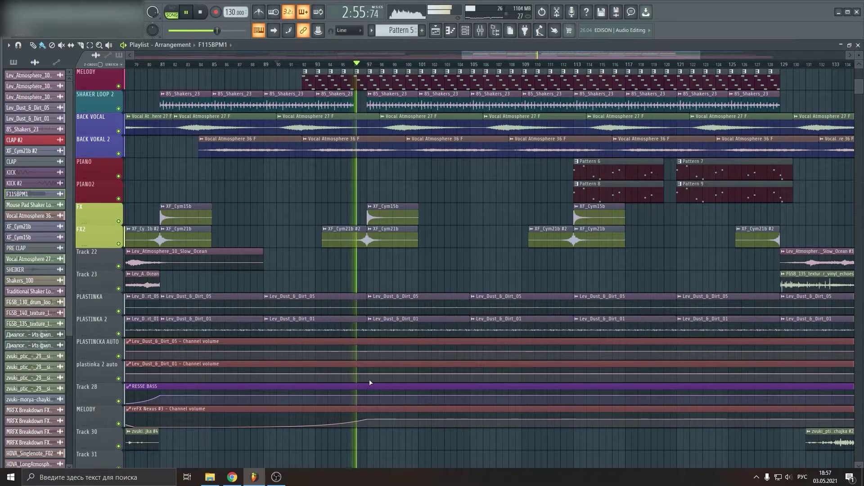
scroll(405, 313, up, 4)
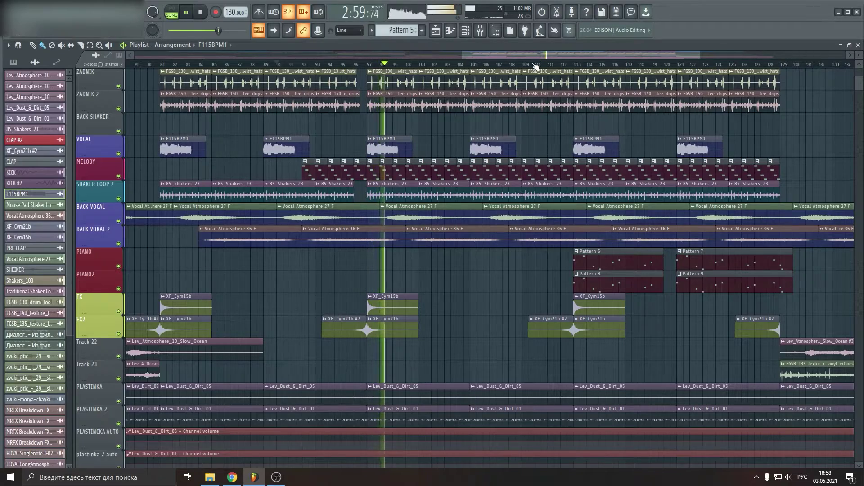
scroll(536, 58, down, 2)
Move playback to just before bar 113 and play the section where the PIANO and PIANO2 patterns enter
key(space)
scroll(605, 73, up, 5)
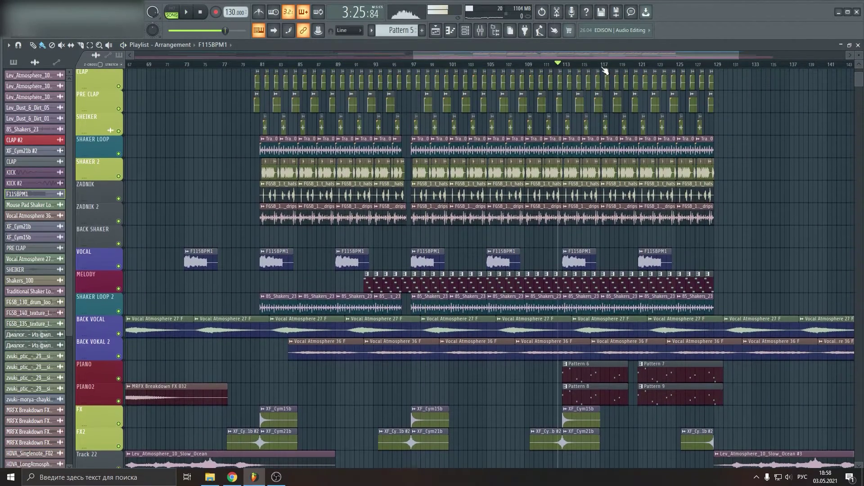
scroll(599, 66, down, 2)
scroll(590, 118, down, 4)
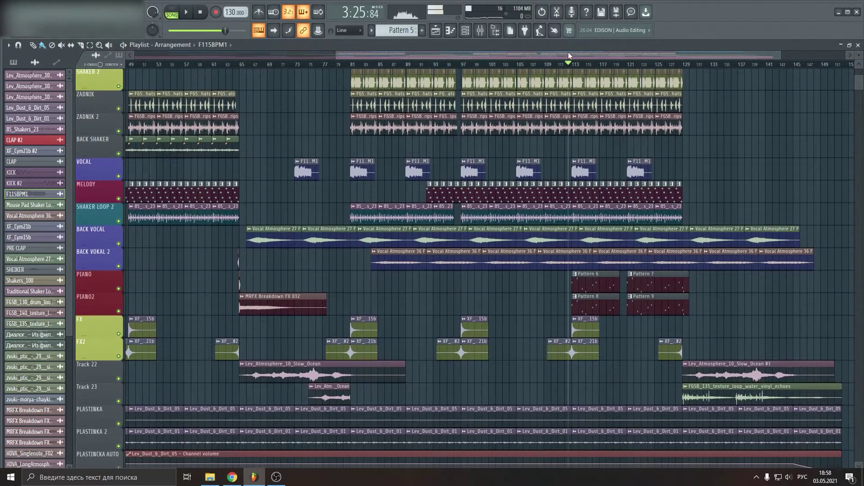
scroll(594, 67, up, 4)
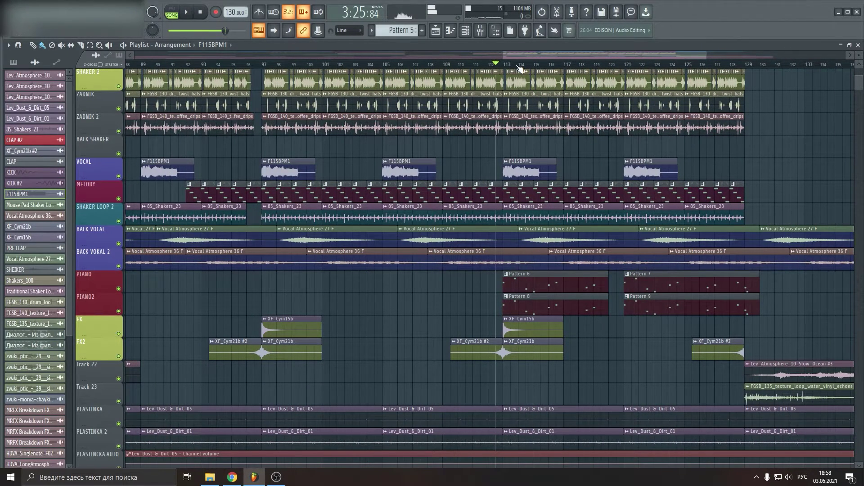
key(space)
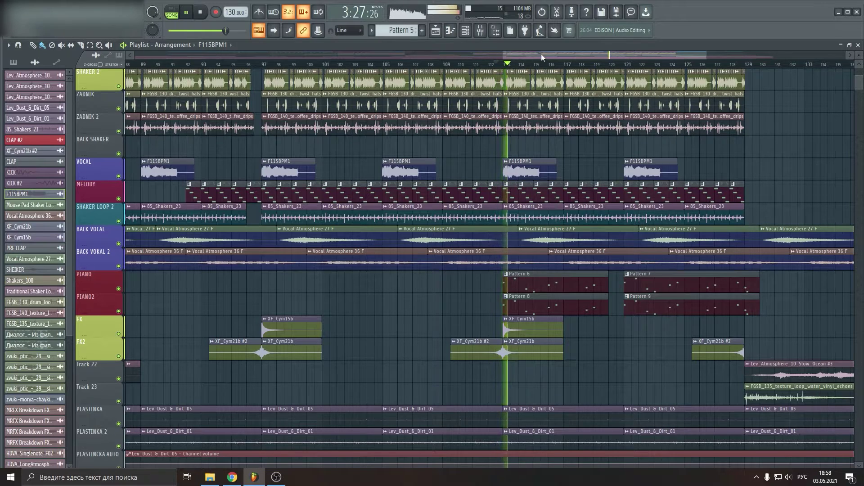
drag(542, 53, 550, 54)
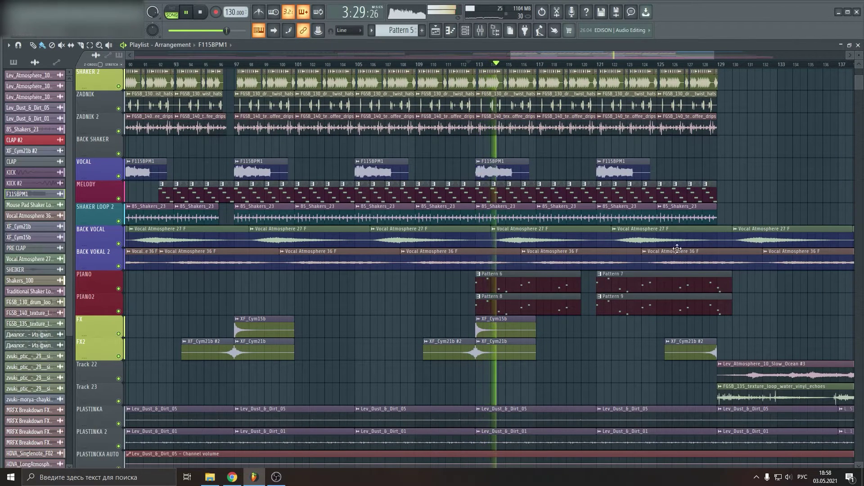
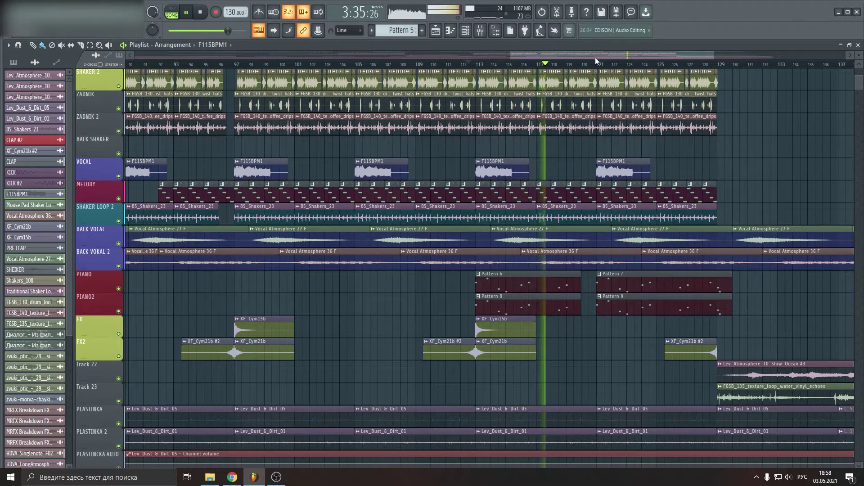
Solo the PIANO and PIANO2 tracks around bar 113, and mute PIANO2 to hear PIANO alone
scroll(596, 56, up, 2)
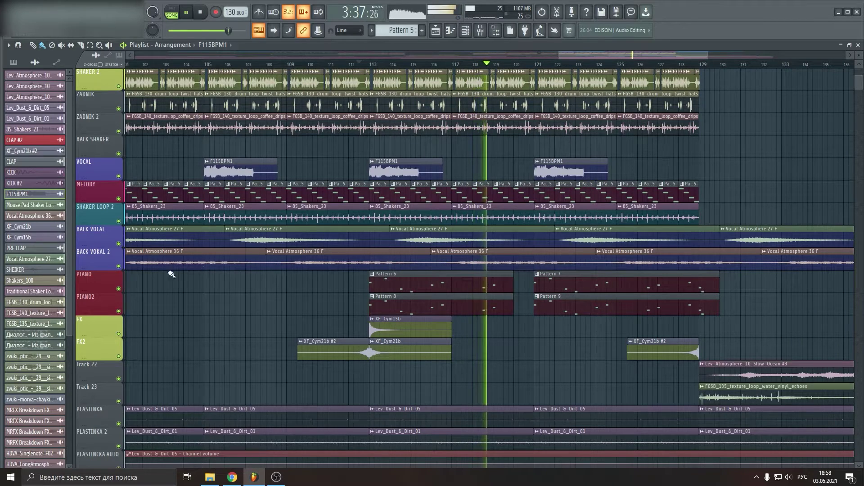
ctrl+click(118, 290)
ctrl+click(118, 311)
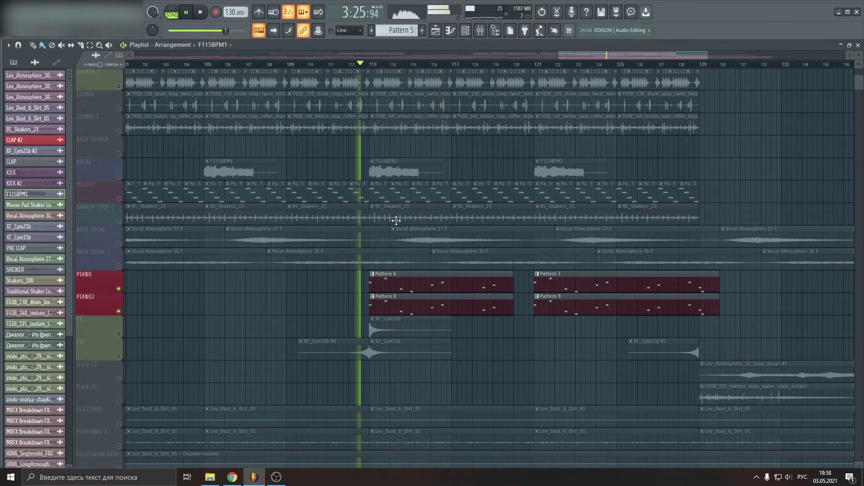
scroll(414, 70, up, 2)
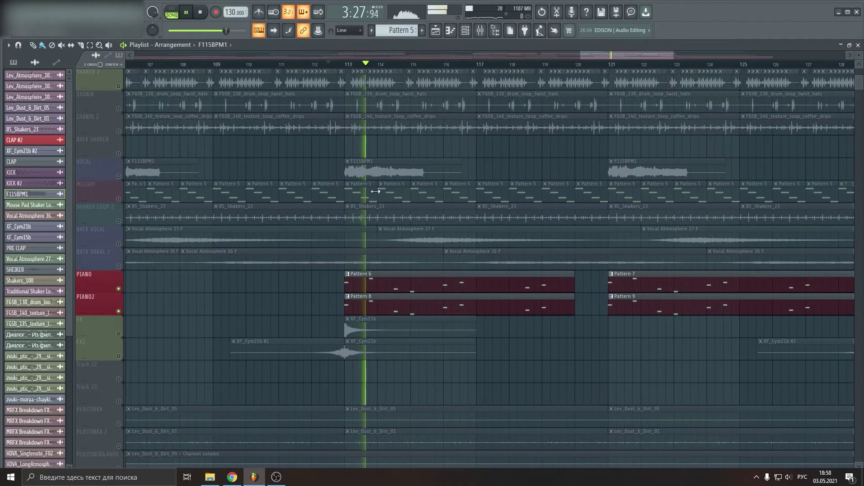
click(119, 299)
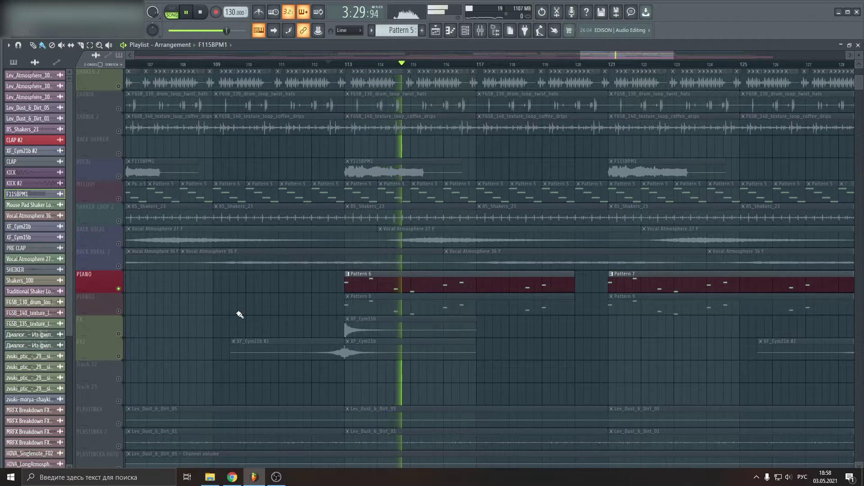
Open PIANO's Pattern 6 in the piano roll and play it with its reFX Nexus #4 instrument window open
double_click(373, 280)
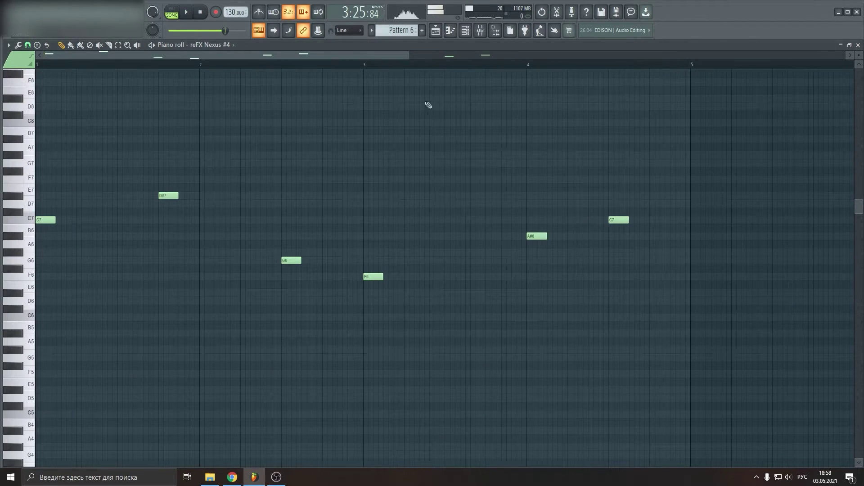
click(468, 33)
click(504, 198)
drag(323, 82, 590, 102)
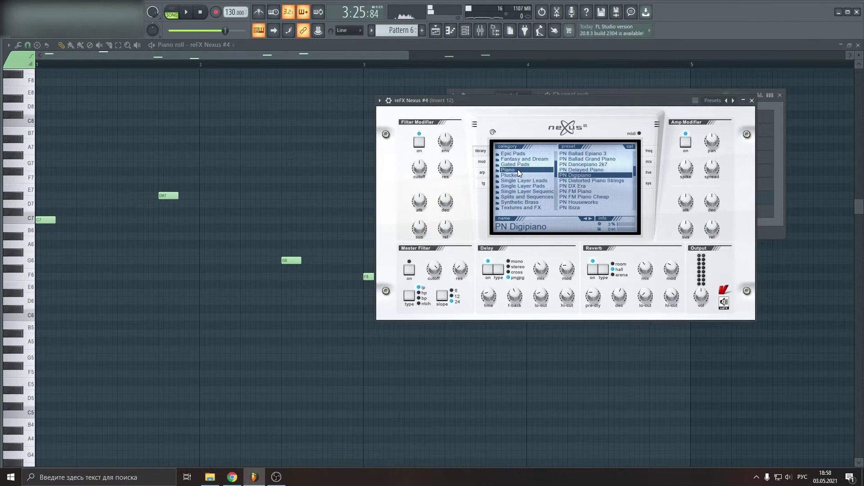
key(space)
drag(563, 101, 542, 258)
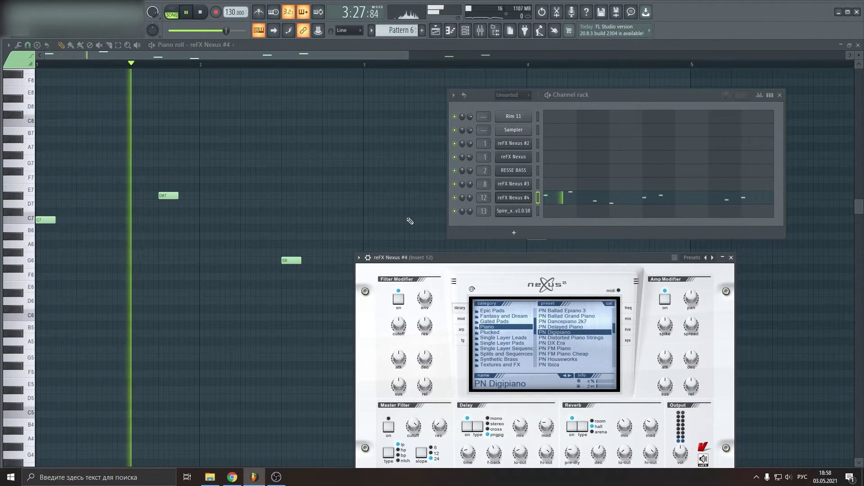
Examine the Pro-Q 3 equalizer curve in the H-Delay Stereo slot of mixer Insert 12, and close it
key(F9)
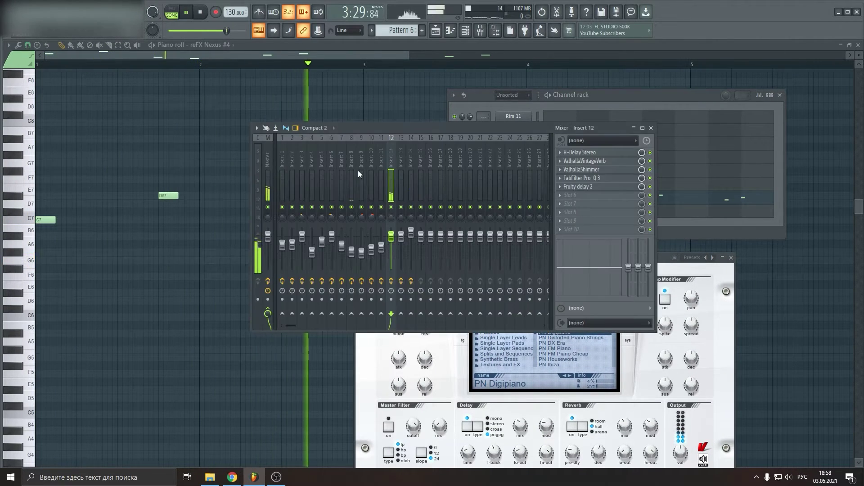
click(585, 152)
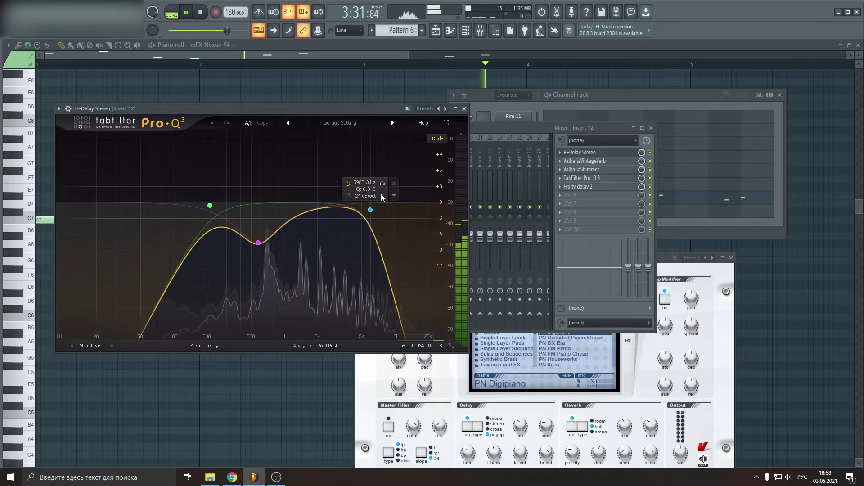
click(579, 153)
click(581, 153)
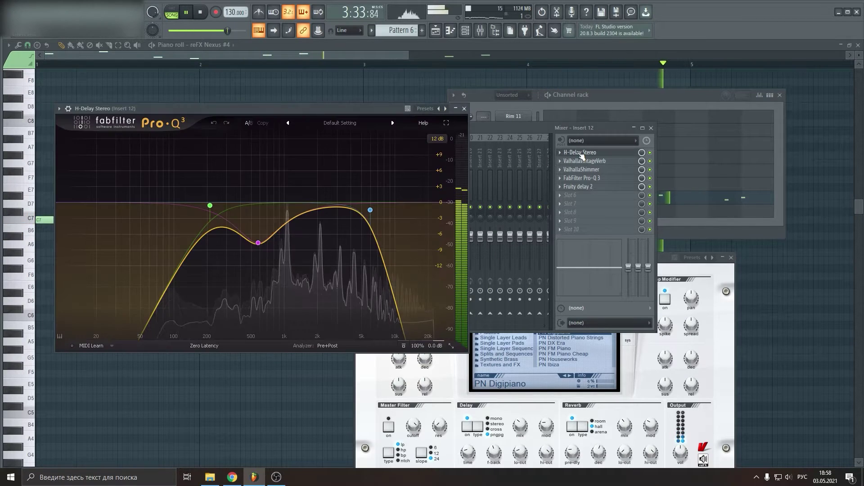
drag(352, 108, 379, 123)
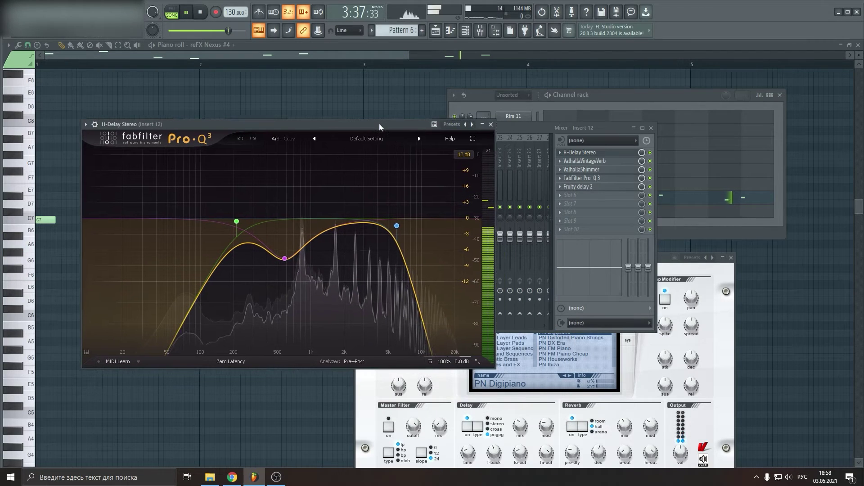
click(490, 125)
click(585, 154)
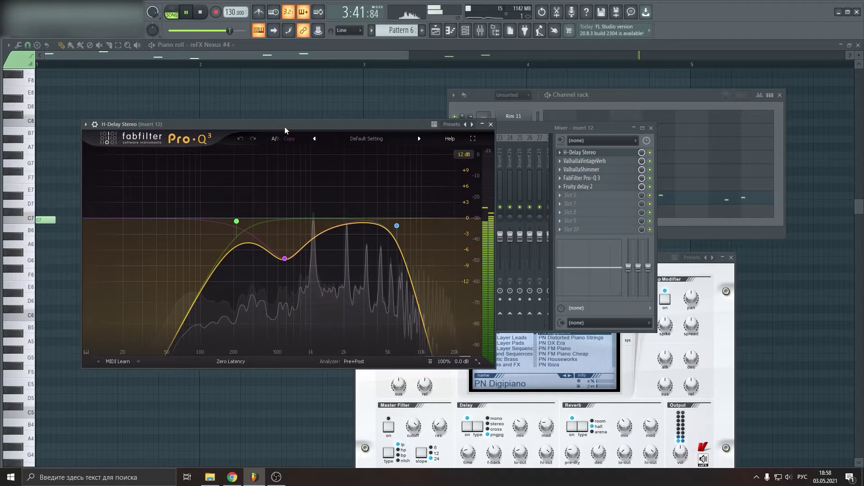
click(490, 124)
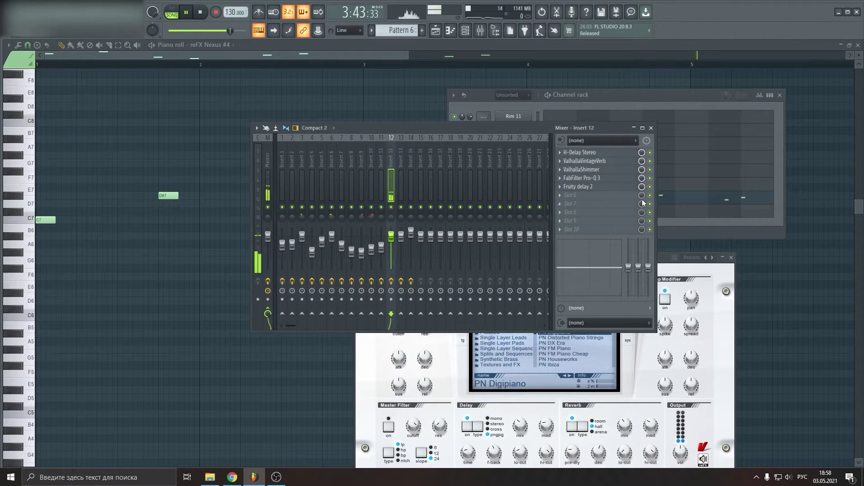
Examine the ValhallaVintageVerb, ValhallaShimmer, FabFilter Pro-Q 3 and Fruity delay 2 effects on Insert 12
click(596, 161)
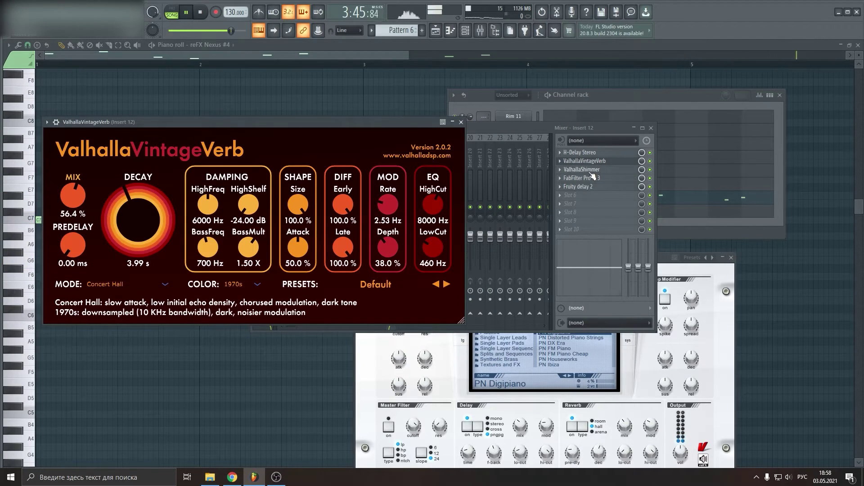
click(585, 170)
click(580, 180)
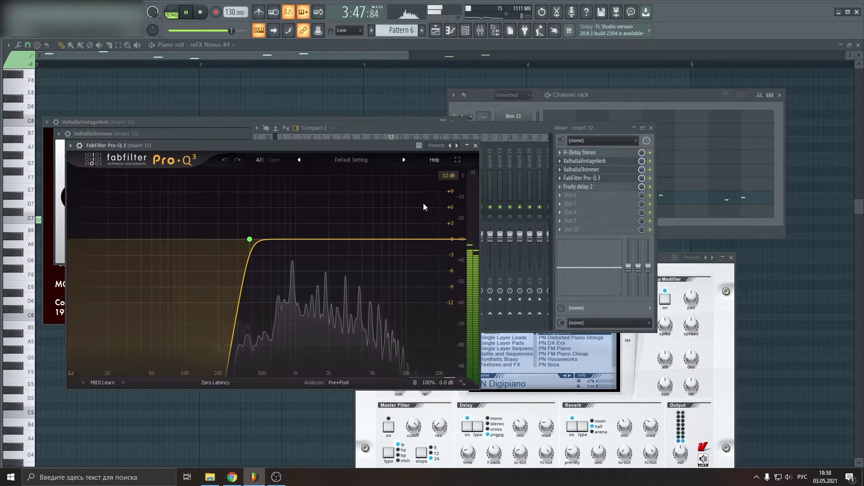
click(586, 187)
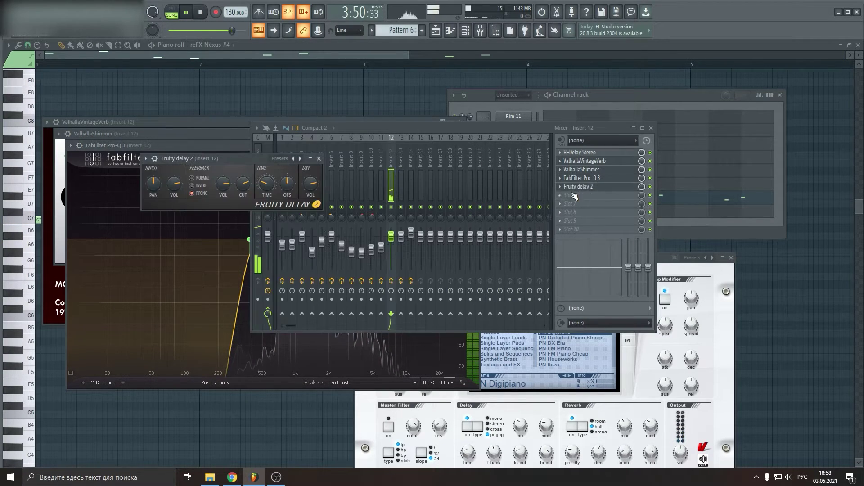
click(318, 159)
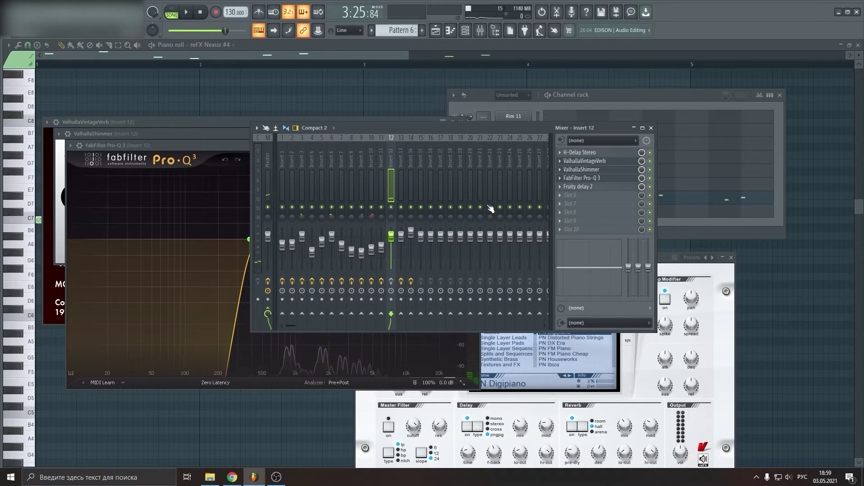
Play the Pattern 6 notes again and review the piano's channel and its Insert 12 effect chain
click(358, 55)
scroll(402, 71, down, 2)
scroll(417, 122, up, 3)
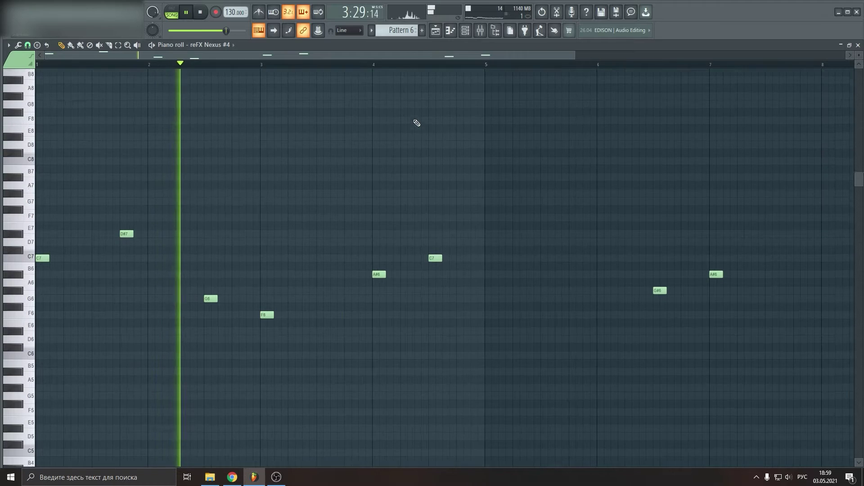
click(477, 34)
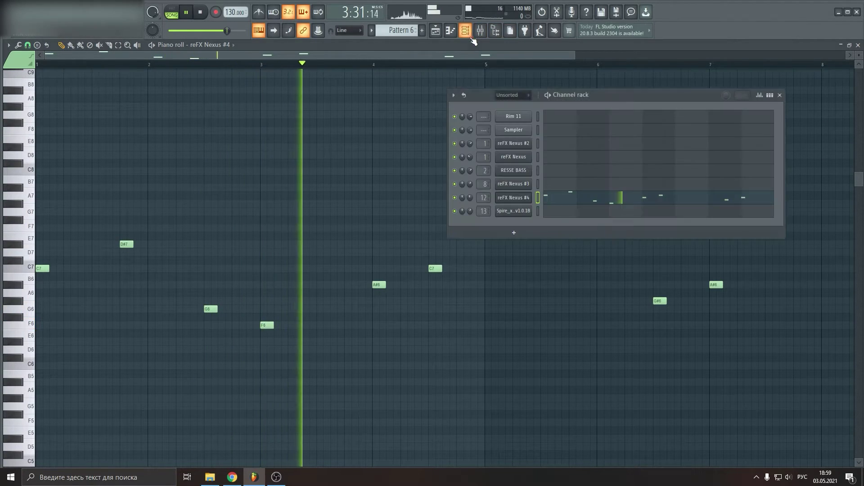
click(478, 35)
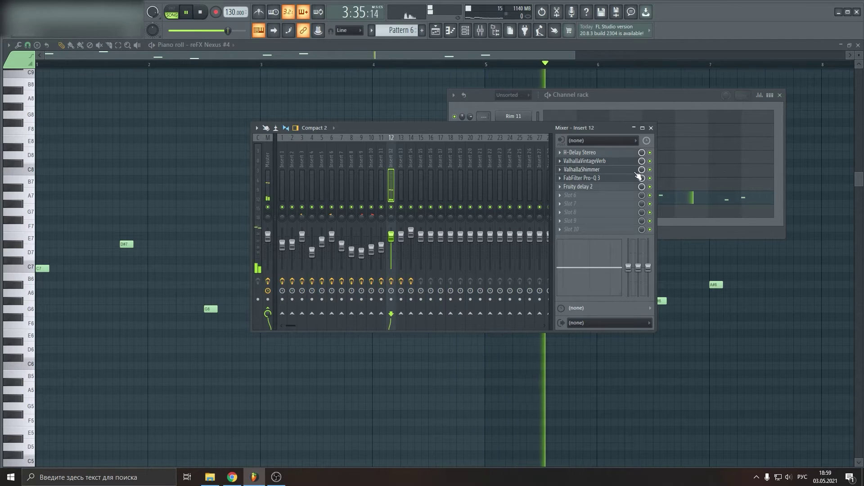
key(space)
Close the mixer, channel rack, piano roll, Nexus and effect windows to return to the playlist
click(651, 128)
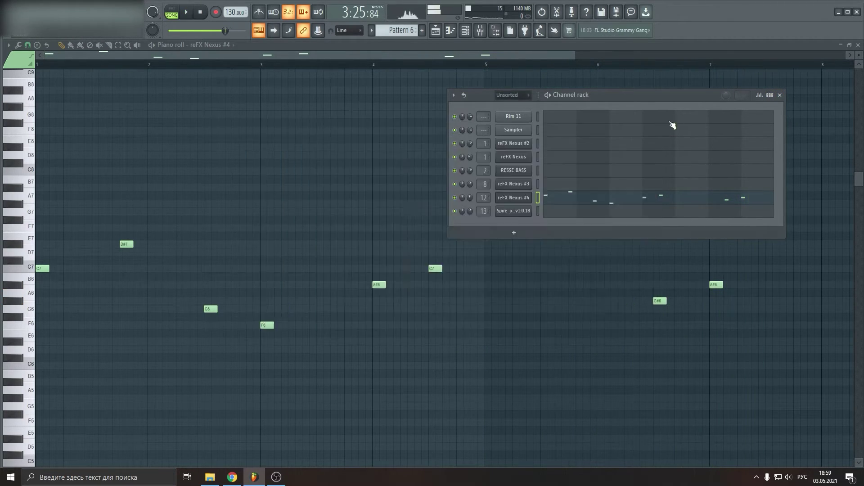
click(782, 95)
click(859, 45)
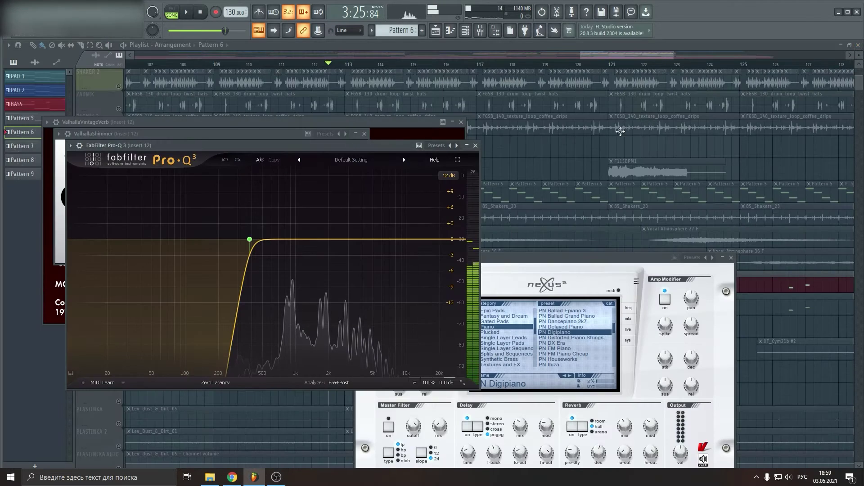
click(731, 258)
scroll(675, 225, down, 5)
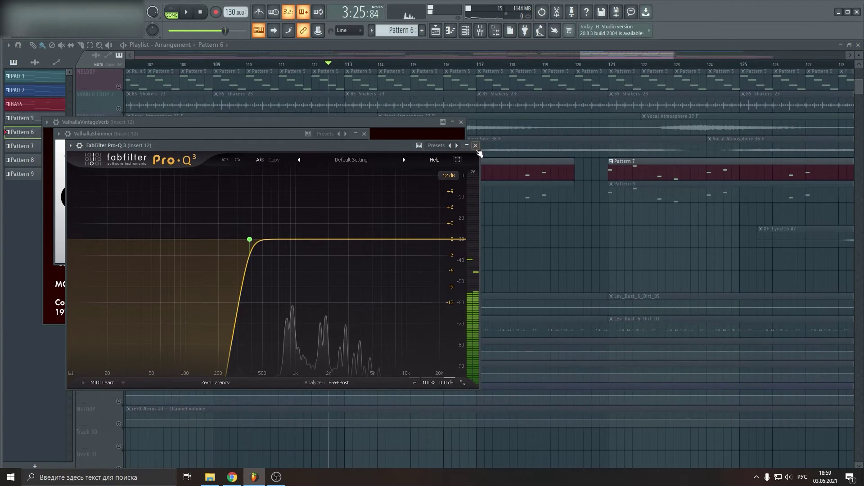
click(475, 145)
click(364, 133)
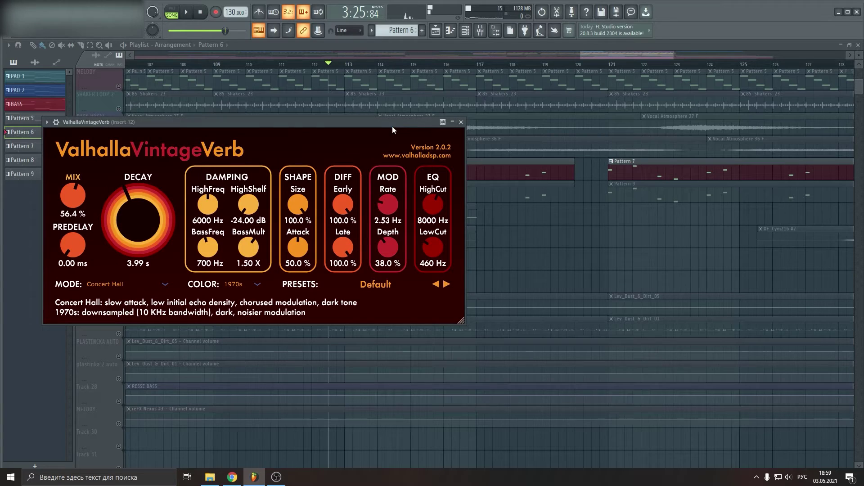
click(461, 123)
Unmute PIANO2, mute PIANO, and play the PIANO2 track on its own from just before bar 113
click(119, 199)
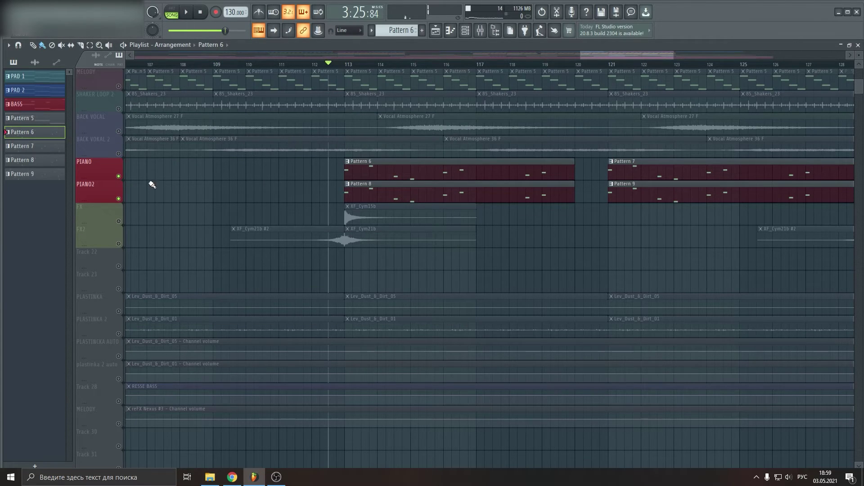
click(118, 176)
key(space)
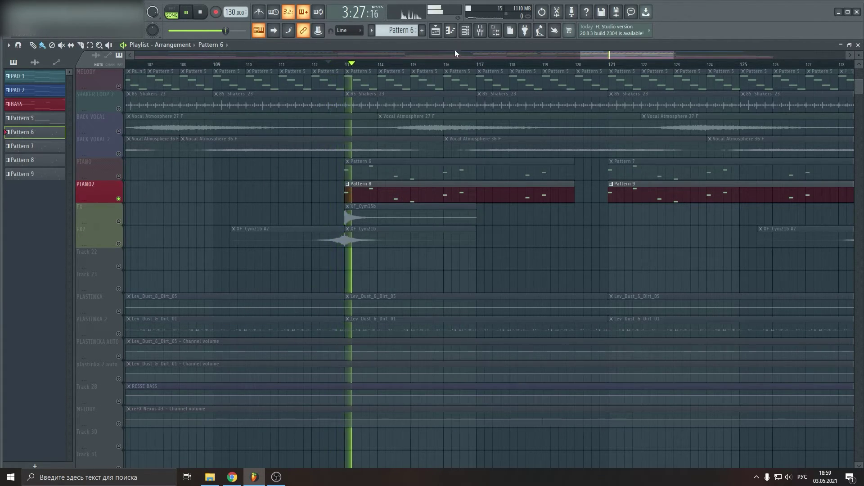
Open the Spire synth on channel 13, look through its preset list without changing the LD Introduce preset, and close it
click(465, 31)
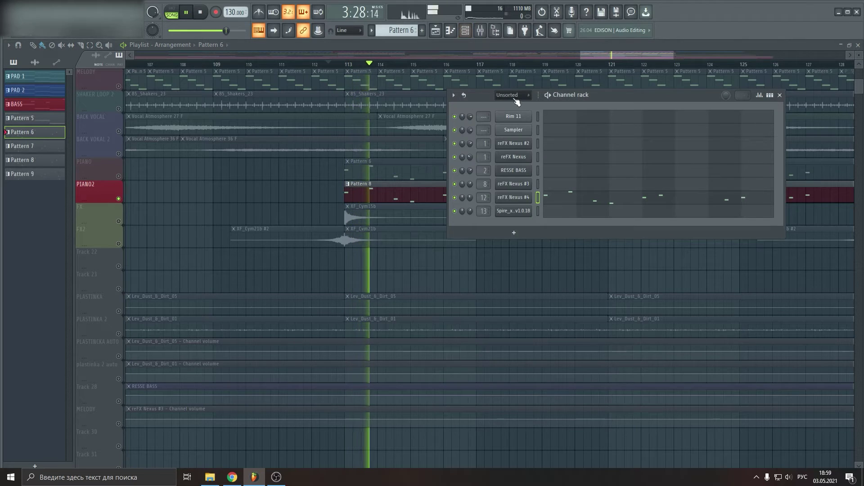
click(504, 212)
drag(387, 131, 610, 220)
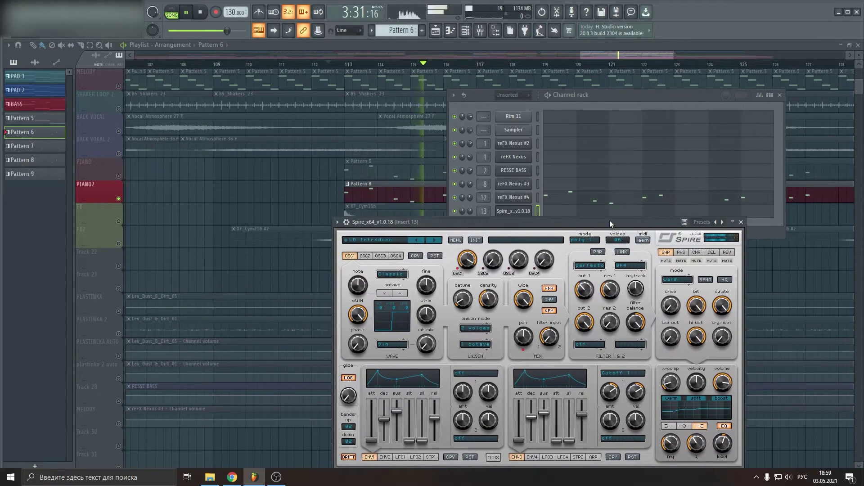
drag(683, 96, 740, 98)
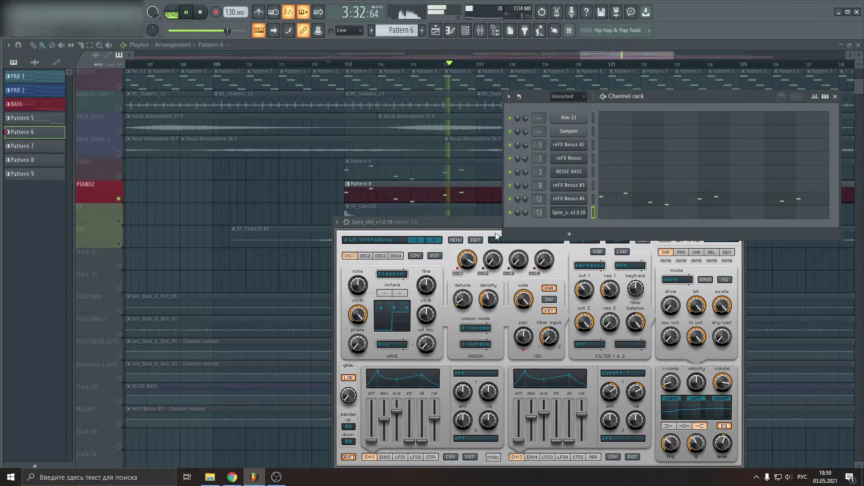
click(379, 235)
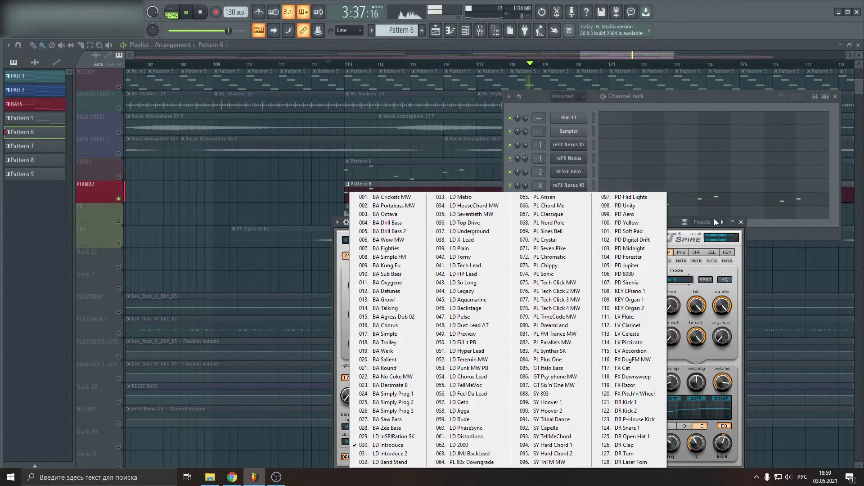
click(674, 220)
click(741, 222)
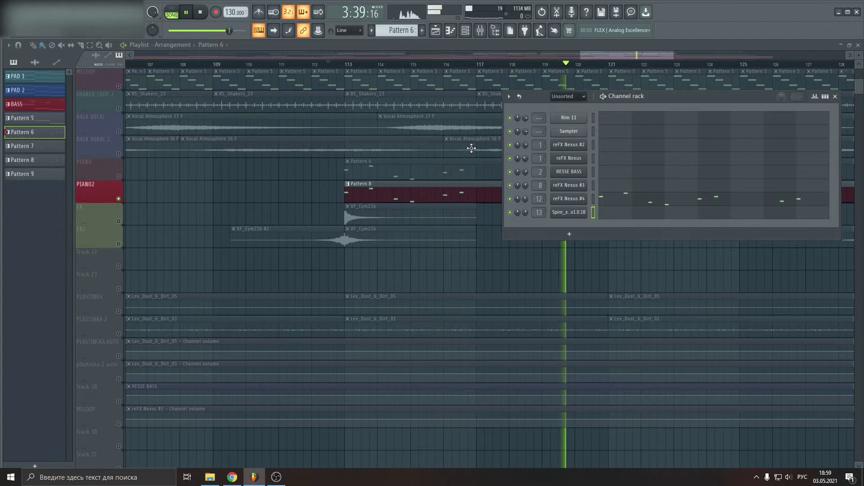
Unmute PIANO to hear both piano tracks together, and restore all the other tracks to the mix
click(118, 177)
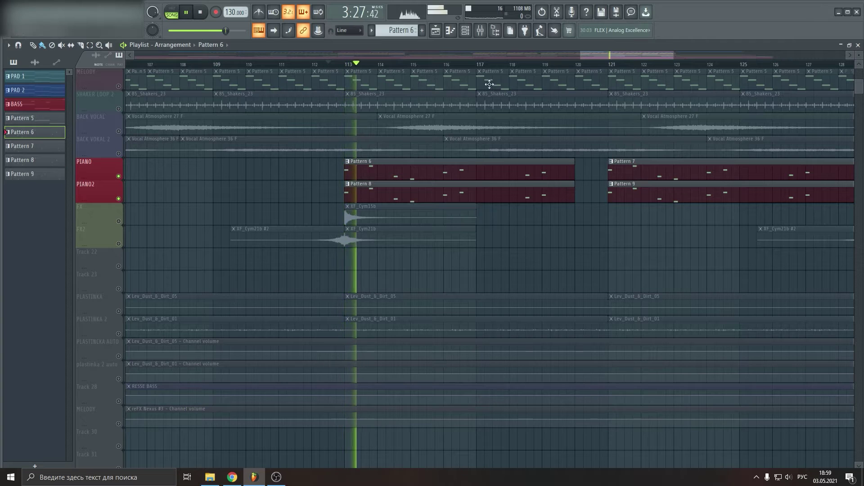
scroll(512, 68, down, 4)
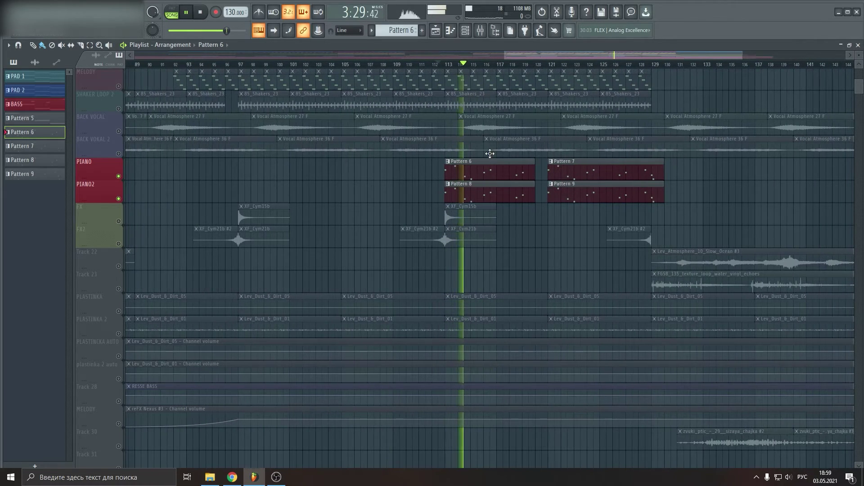
right_click(119, 199)
right_click(118, 198)
Replay the full mix from just before bar 113 and examine how the piano patterns fit among the other tracks
key(space)
key(space)
scroll(472, 70, up, 2)
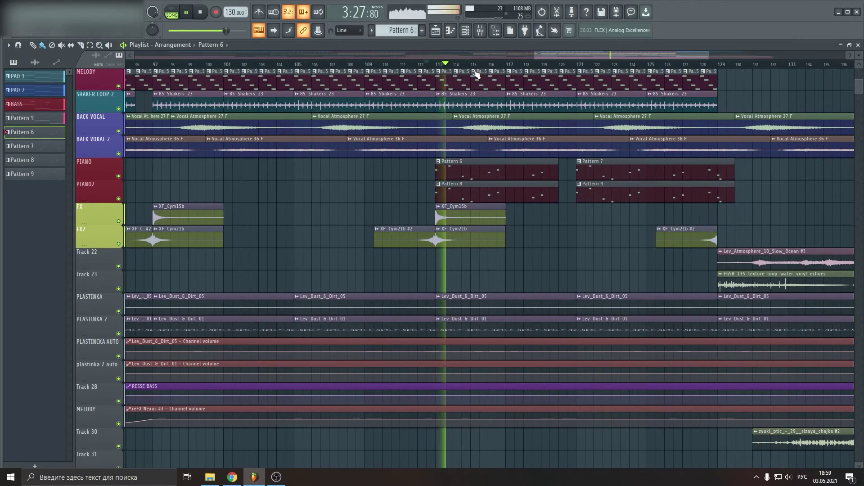
scroll(505, 131, up, 2)
scroll(505, 131, up, 1)
scroll(513, 65, down, 2)
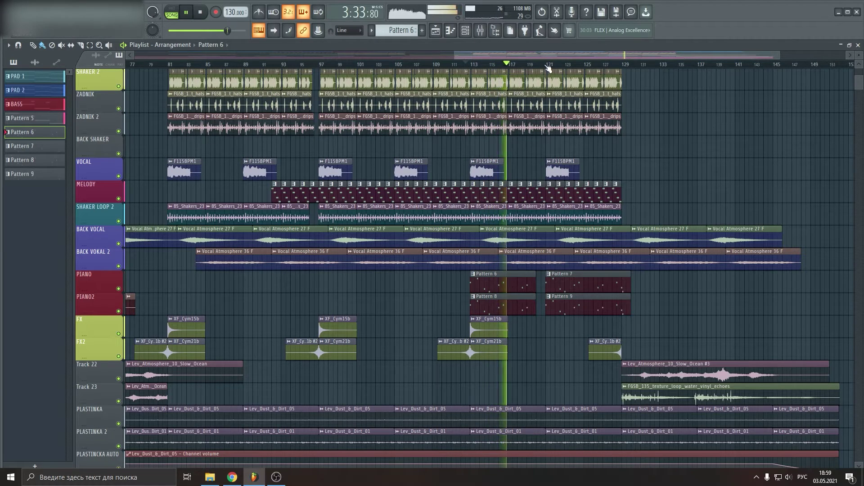
Examine how the drum, vocal, pad, piano and FX tracks are layered between bars 113 and 129 while the full mix plays
scroll(548, 68, up, 2)
scroll(513, 121, up, 3)
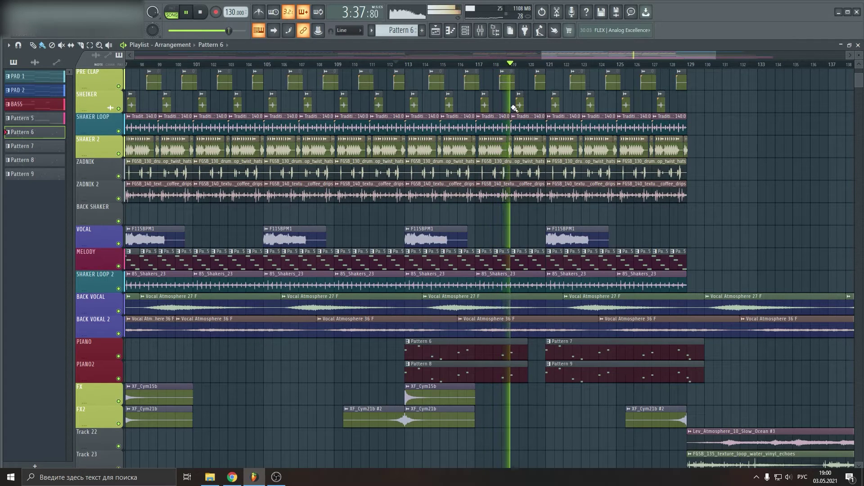
scroll(525, 70, down, 2)
drag(599, 55, 642, 58)
scroll(607, 169, down, 1)
scroll(608, 171, down, 3)
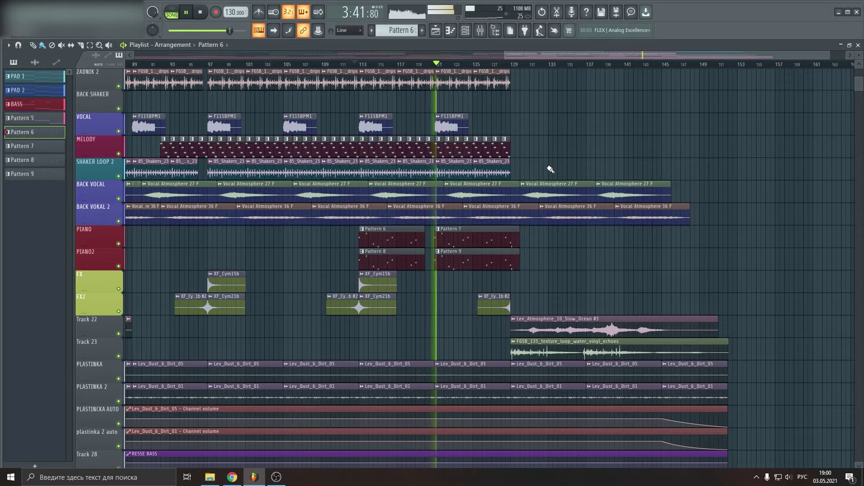
scroll(550, 168, up, 7)
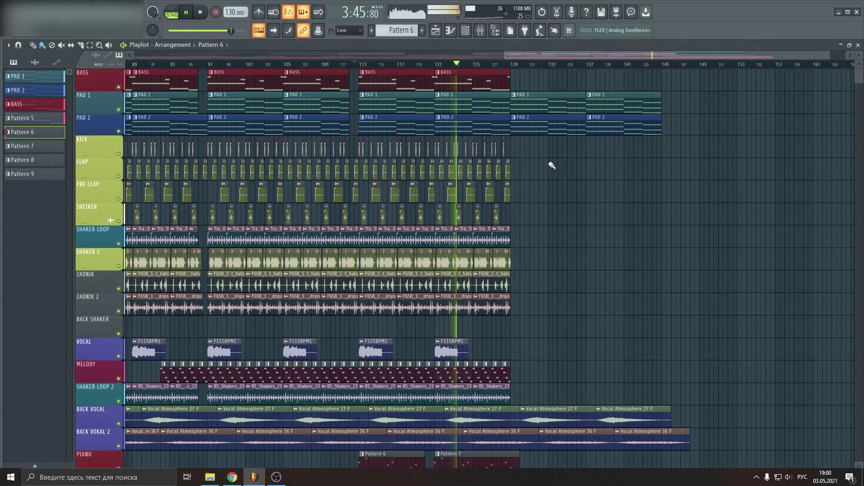
scroll(550, 158, down, 3)
scroll(536, 151, up, 3)
Play the full mix from bar 127 across bar 129, examine which tracks stop there, and stop playback
click(512, 65)
scroll(590, 135, down, 4)
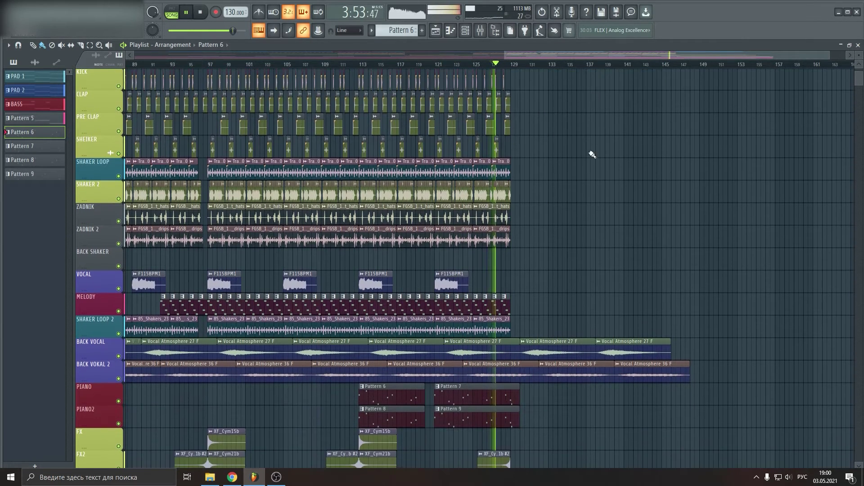
scroll(557, 256, down, 5)
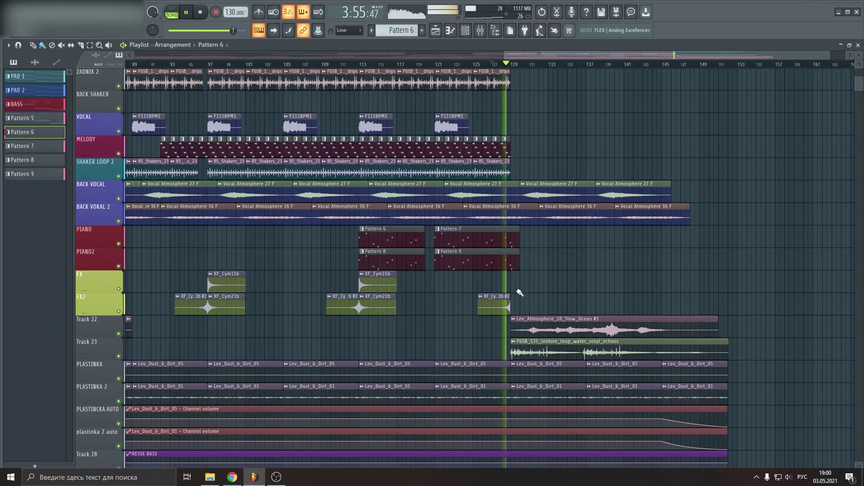
scroll(512, 63, up, 4)
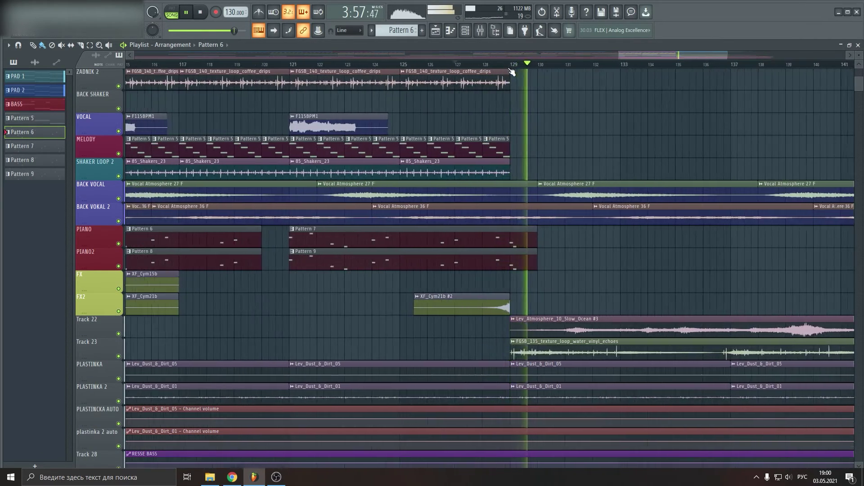
scroll(512, 81, up, 8)
scroll(513, 67, up, 5)
scroll(507, 135, down, 6)
scroll(352, 190, down, 8)
key(space)
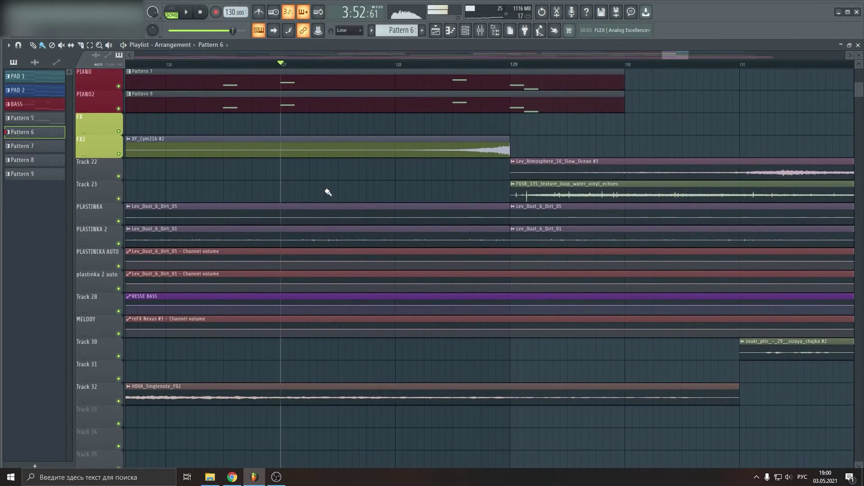
Solo the FX2 track, play its XF_Cym21b #2 clip leading into bar 129, and restore all the other tracks
click(214, 143)
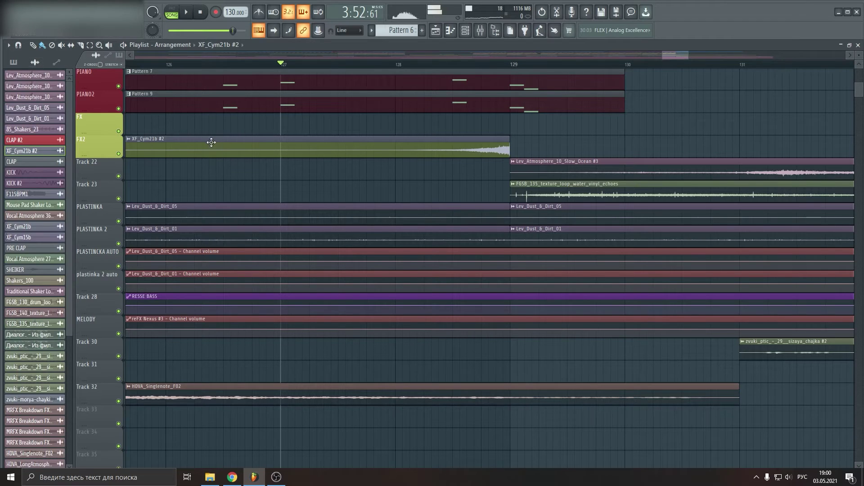
right_click(118, 154)
scroll(377, 66, down, 5)
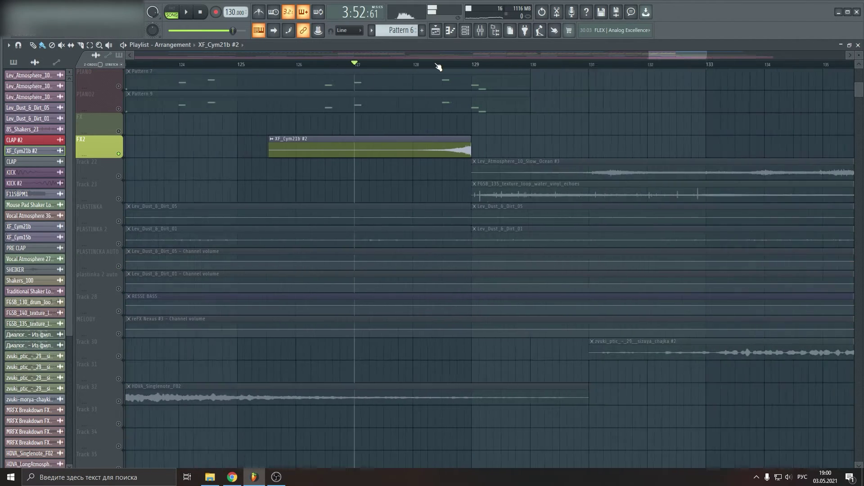
scroll(425, 119, up, 4)
key(space)
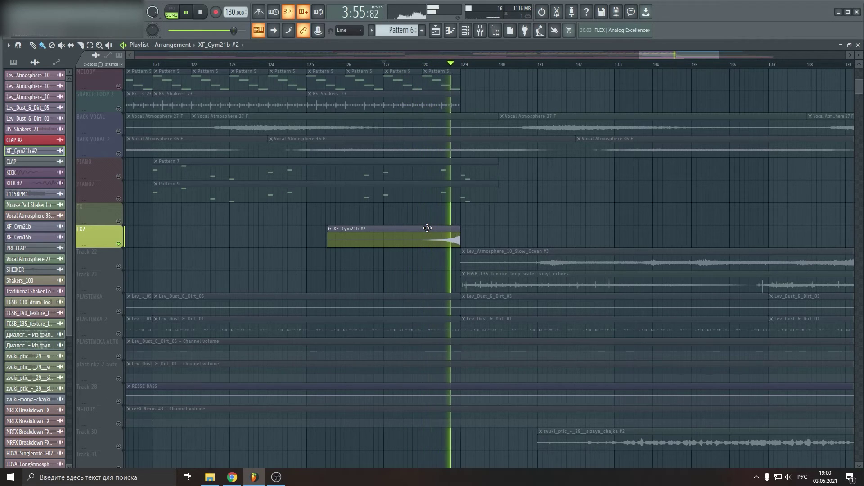
right_click(119, 243)
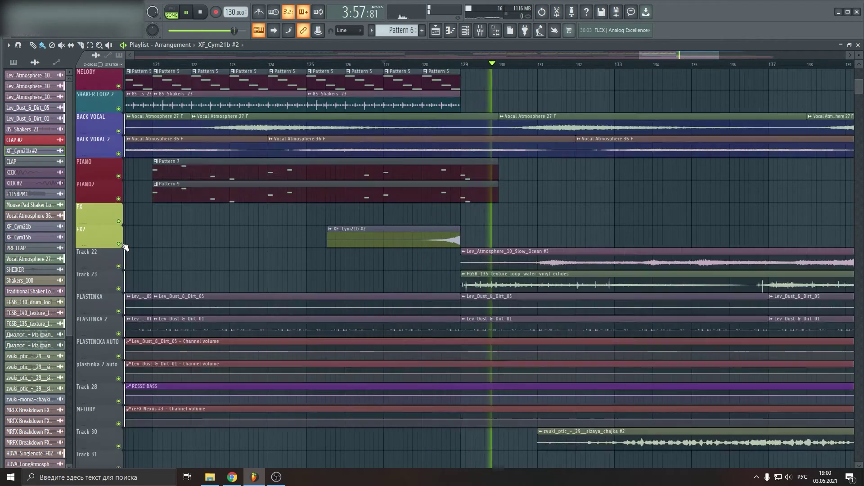
Replay the full mix from around bar 127 and examine the outro's remaining tracks and the PLASTINKA volume automation after bar 129
click(407, 65)
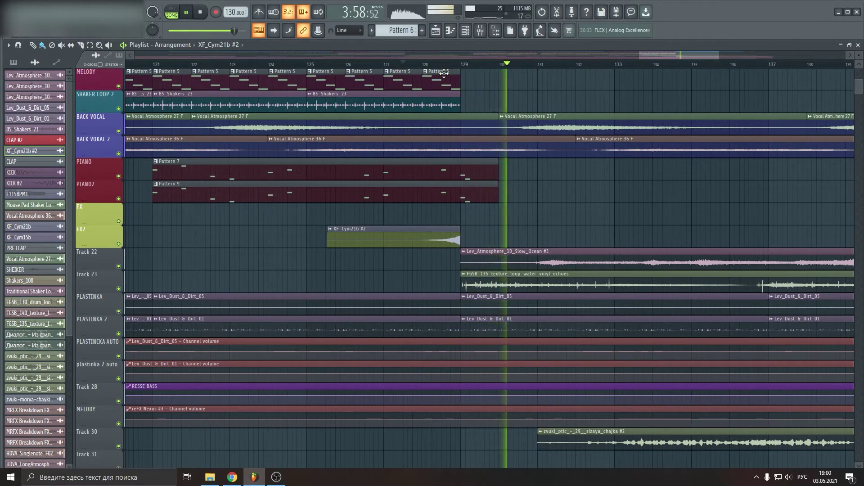
scroll(445, 76, down, 3)
scroll(522, 117, down, 1)
scroll(523, 116, down, 3)
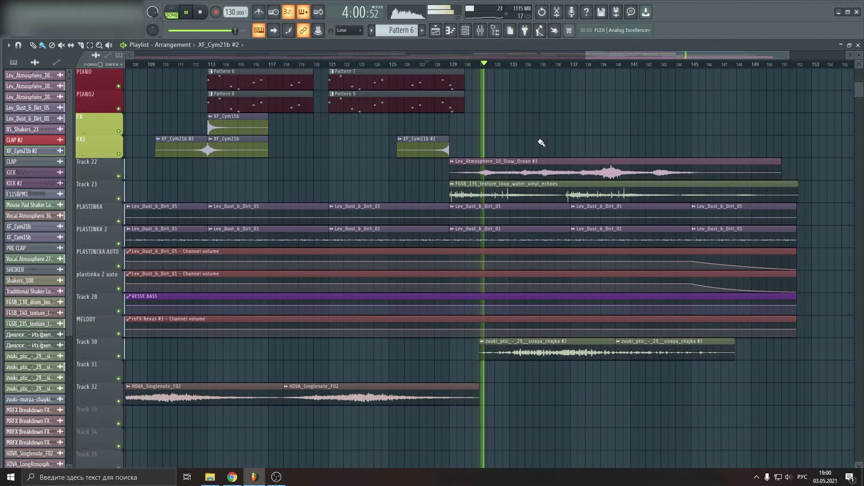
scroll(498, 295, down, 3)
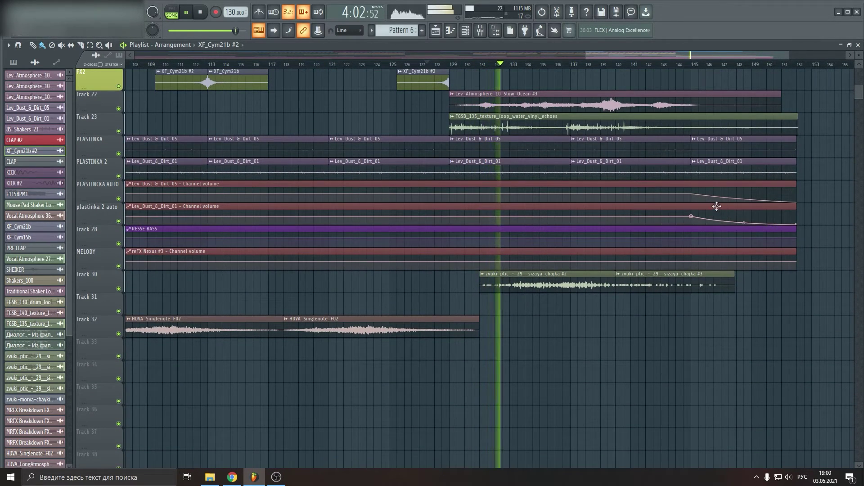
scroll(647, 203, up, 13)
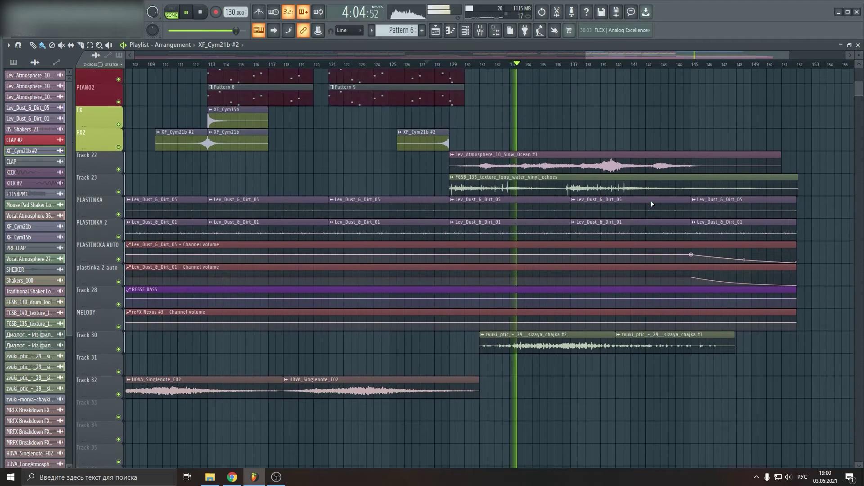
scroll(623, 195, up, 2)
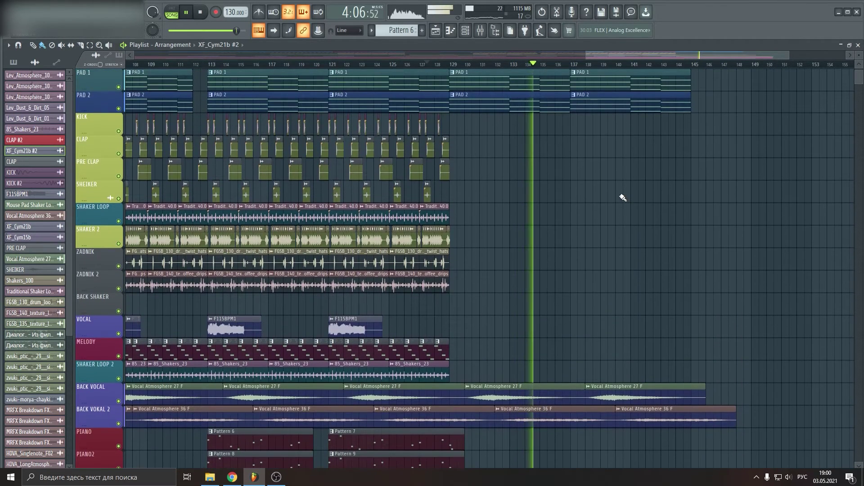
scroll(552, 310, up, 2)
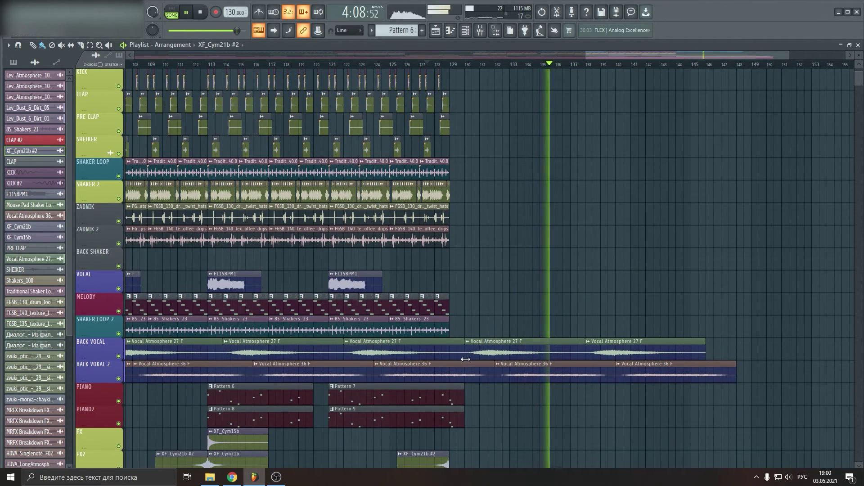
scroll(462, 355, down, 5)
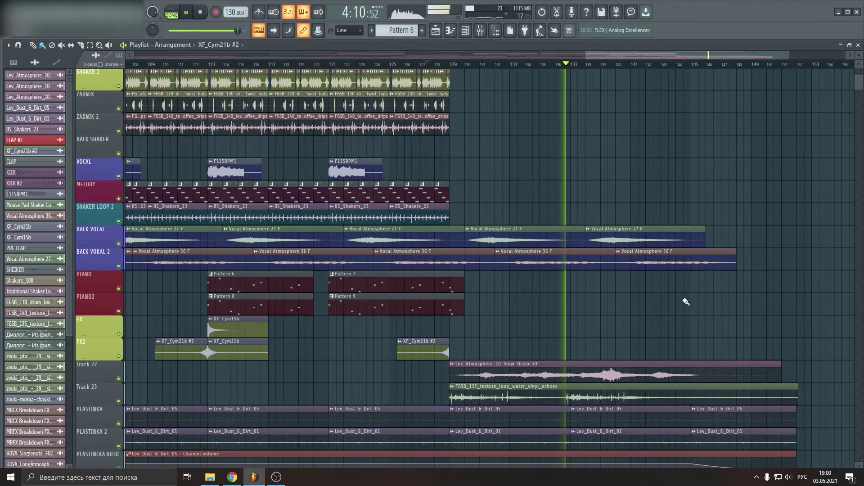
scroll(661, 241, down, 4)
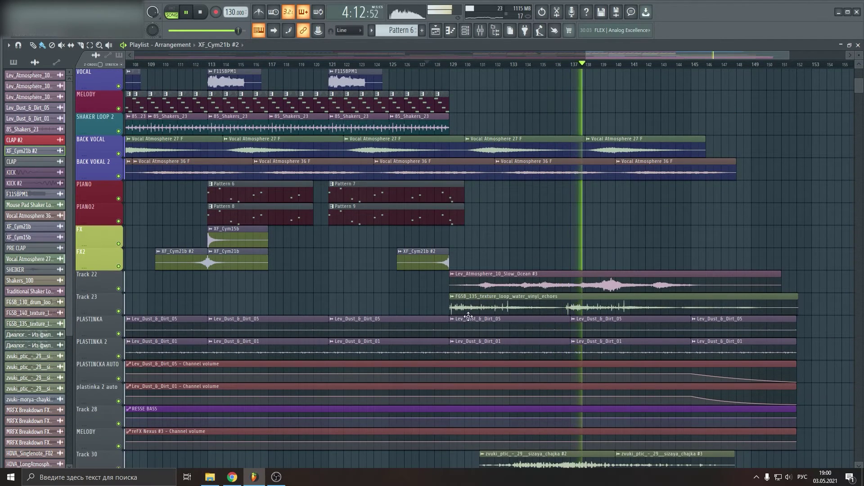
Solo Track 23 and play it from around bar 130, unmute Track 22, and hear both from bar 137
right_click(118, 311)
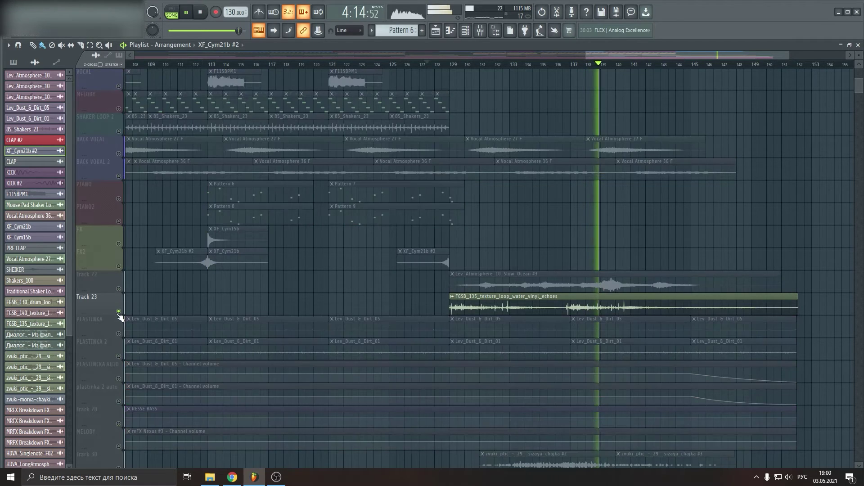
click(471, 62)
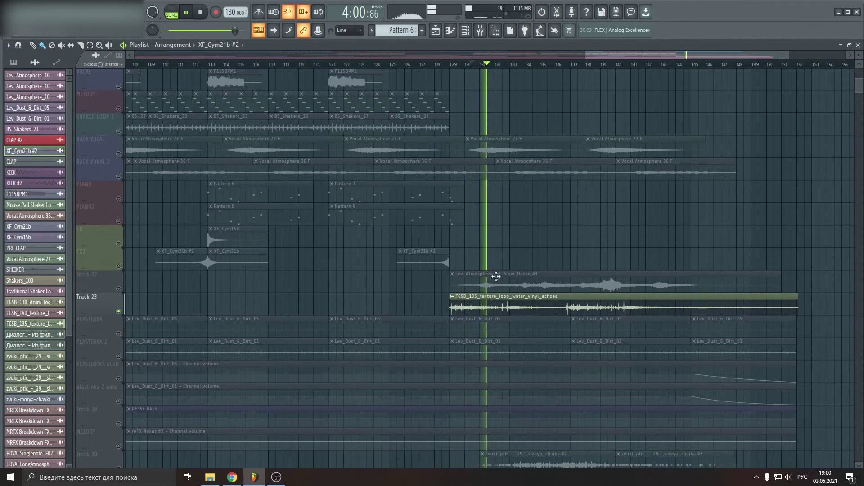
click(119, 289)
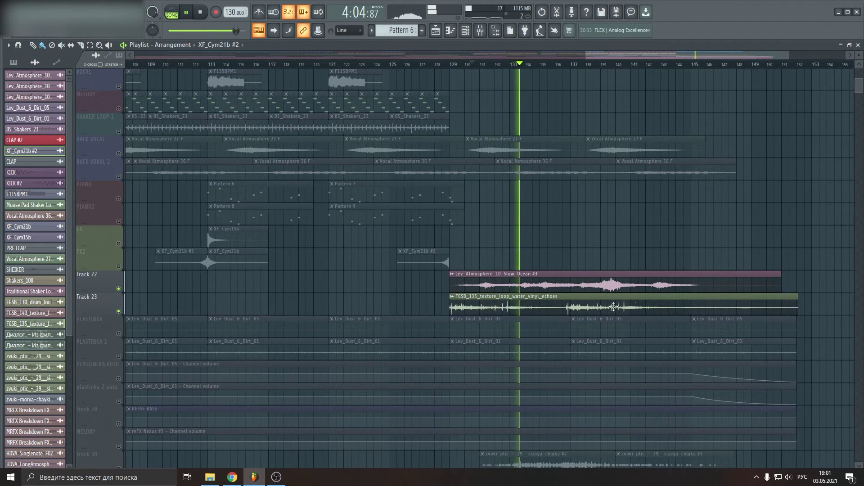
click(574, 65)
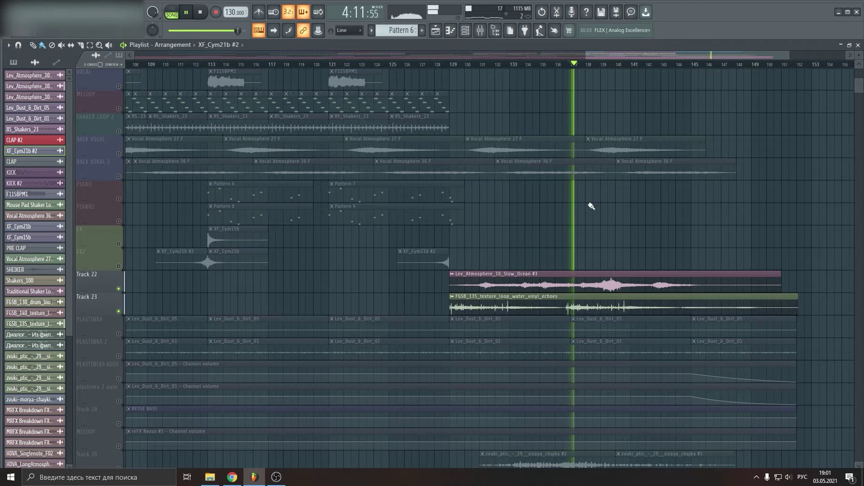
Unmute Track 30 to hear its bird sounds with Tracks 22 and 23 from around bar 134, and restore all the other tracks
scroll(591, 206, down, 3)
click(118, 333)
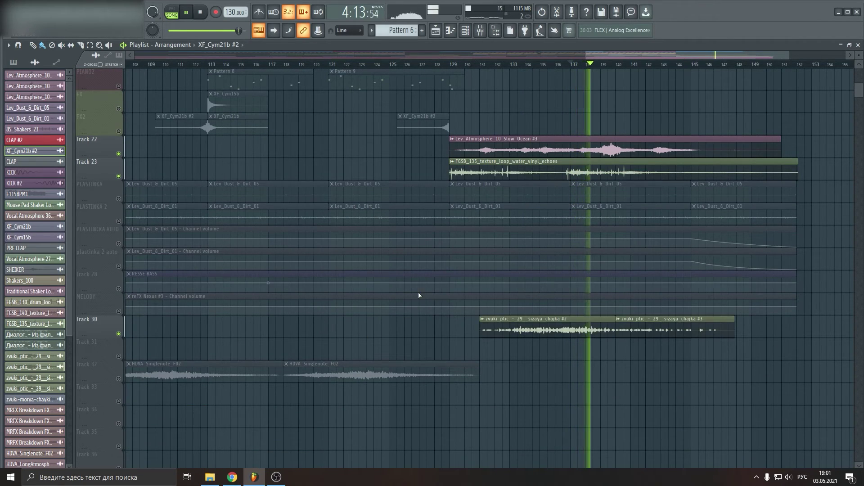
click(532, 65)
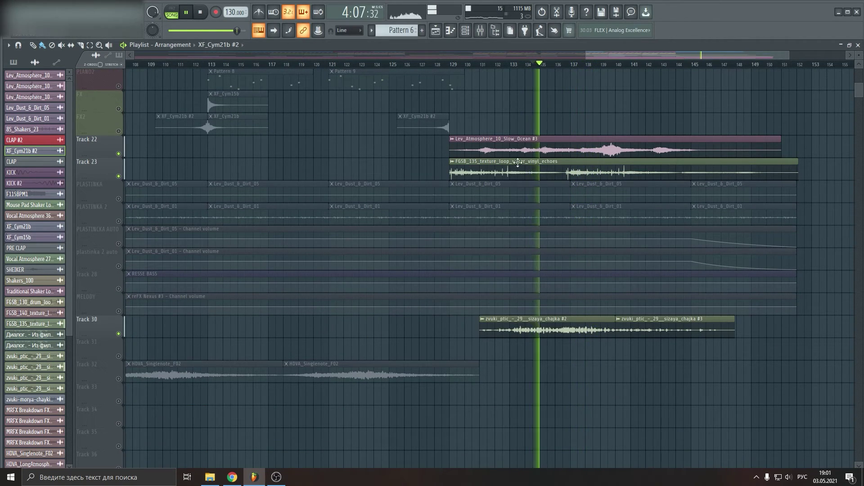
right_click(119, 176)
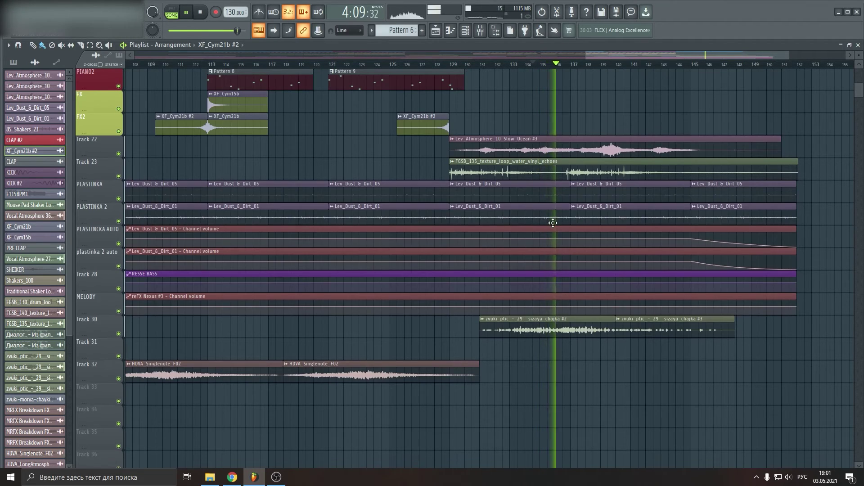
Restart the full mix from around bar 134 and examine the outro against the whole song's arrangement with reduced track heights
scroll(573, 170, up, 5)
key(space)
key(space)
scroll(584, 158, up, 4)
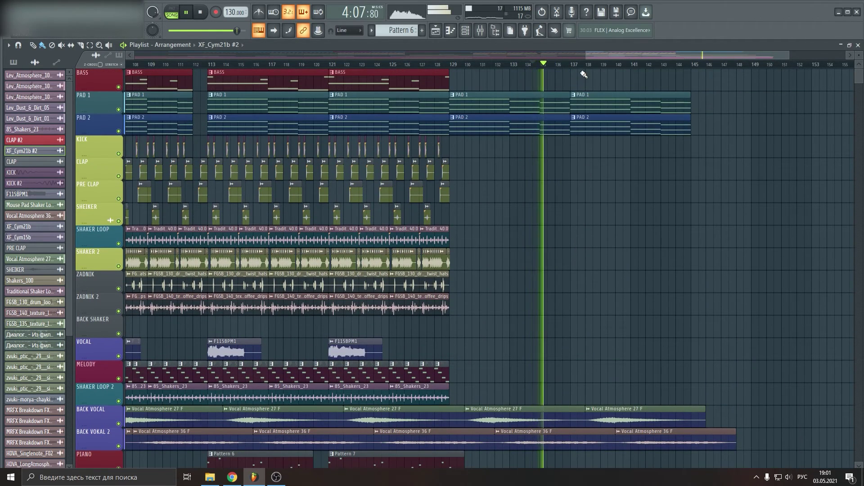
scroll(584, 74, down, 2)
scroll(708, 90, down, 6)
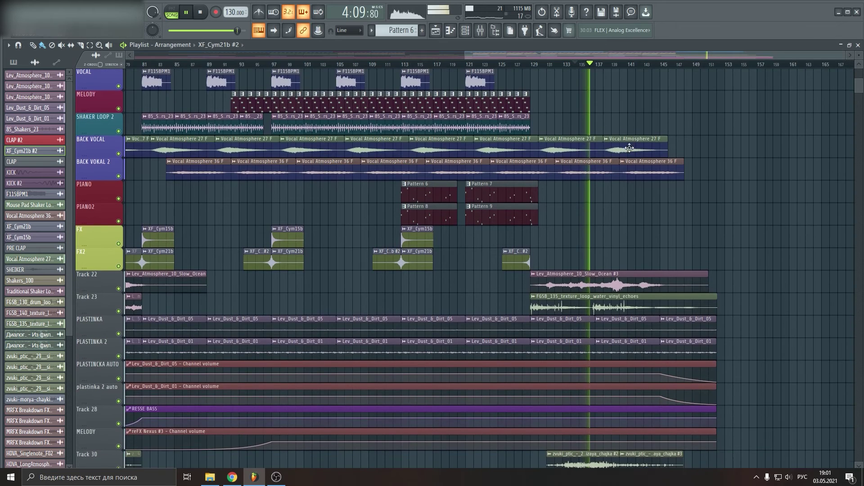
scroll(630, 150, down, 2)
scroll(624, 170, up, 3)
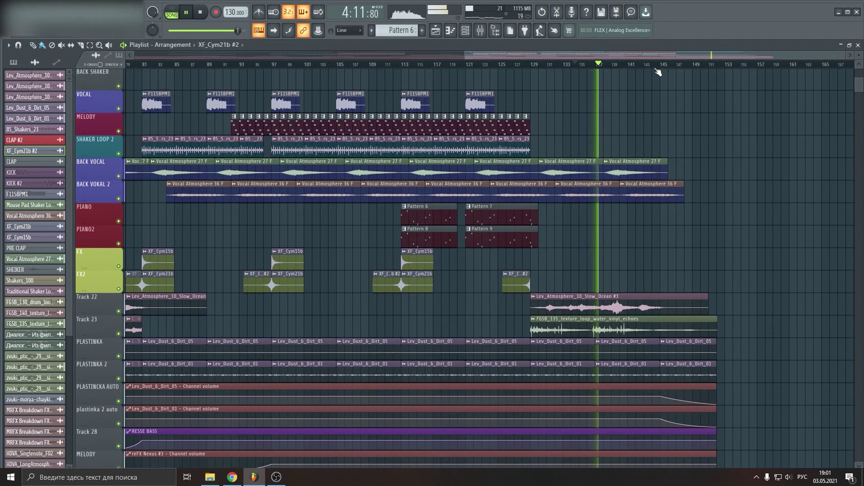
scroll(659, 72, down, 3)
scroll(622, 126, up, 1)
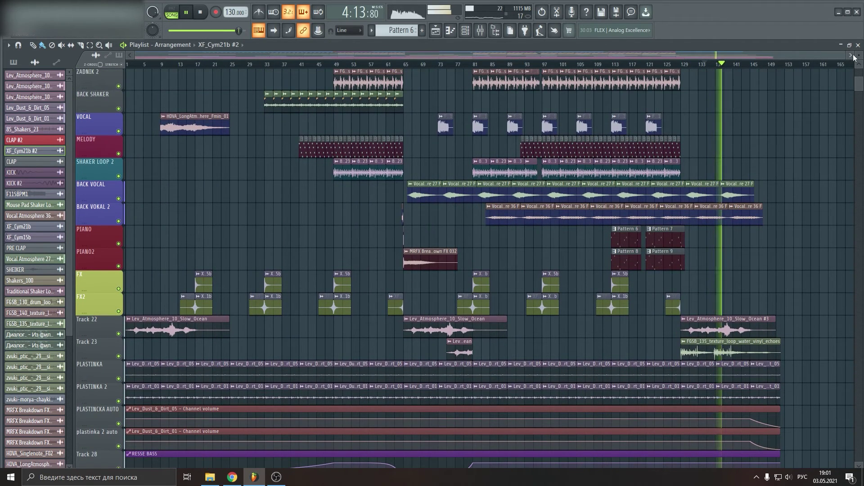
drag(859, 54, 859, 48)
scroll(716, 130, up, 5)
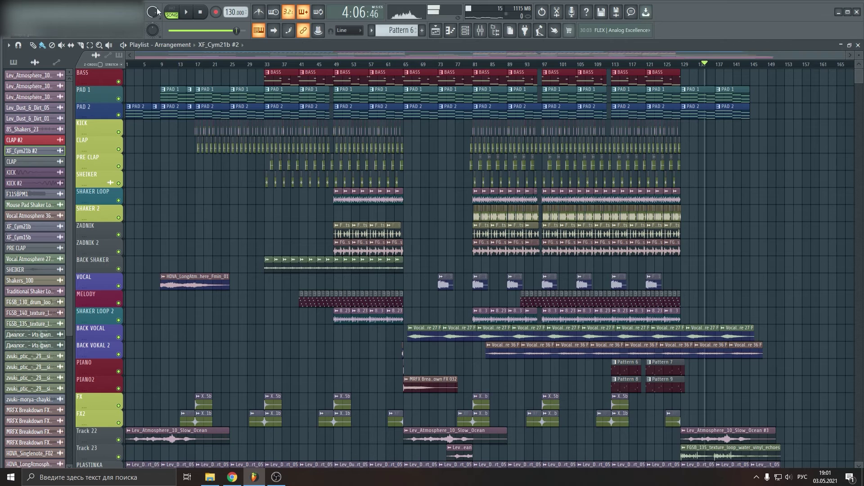
View the project's info page with its working time and statistics, and close it
key(F11)
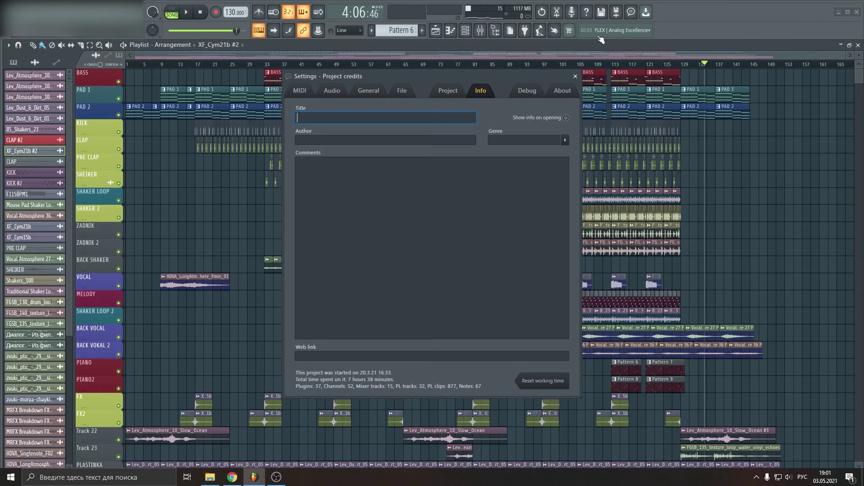
click(576, 78)
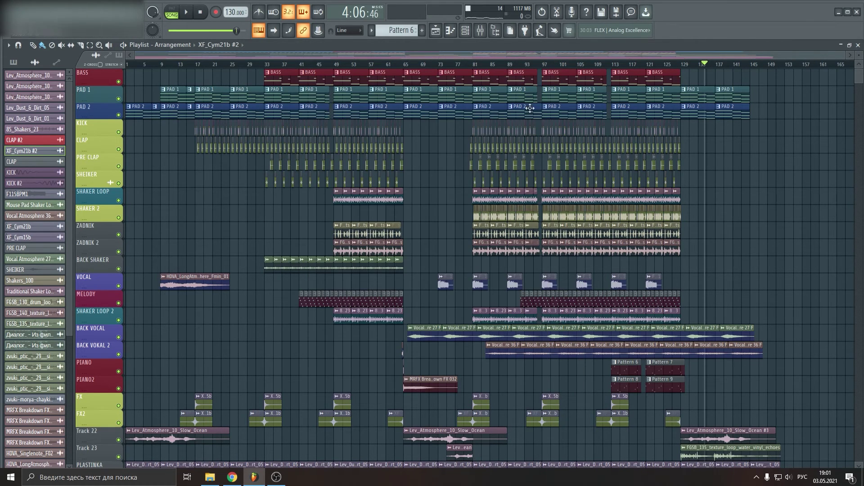
Look over the complete arrangement from the BASS track down to Track 32 and back up
scroll(522, 123, down, 5)
scroll(521, 124, up, 5)
scroll(359, 65, up, 3)
scroll(361, 65, down, 3)
scroll(354, 138, down, 4)
scroll(355, 139, down, 4)
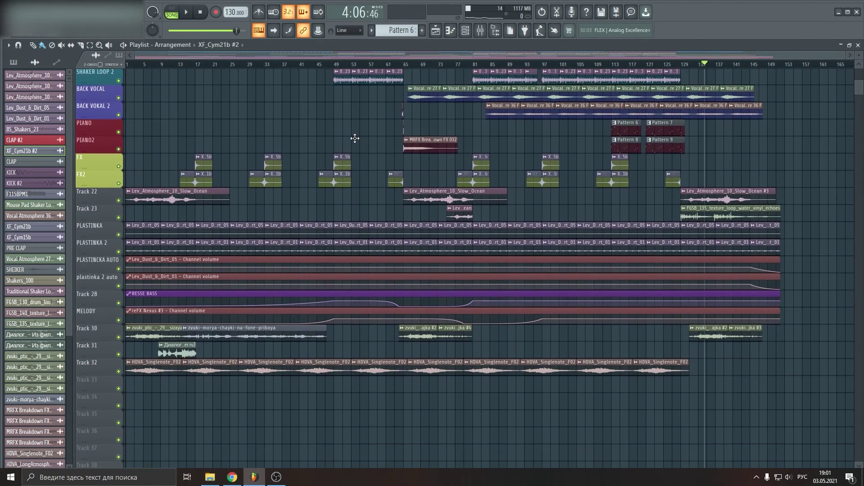
scroll(360, 126, up, 1)
scroll(390, 75, up, 2)
scroll(392, 75, up, 4)
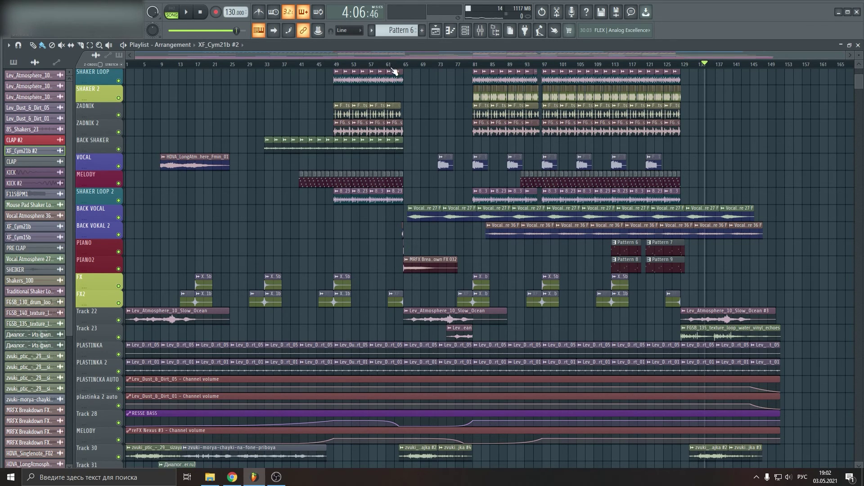
Review the playlist tracks from KICK to Track 32 again, including a closer view of the song's middle section around bars 29 to 113
scroll(385, 103, down, 1)
scroll(385, 104, down, 8)
scroll(383, 104, up, 12)
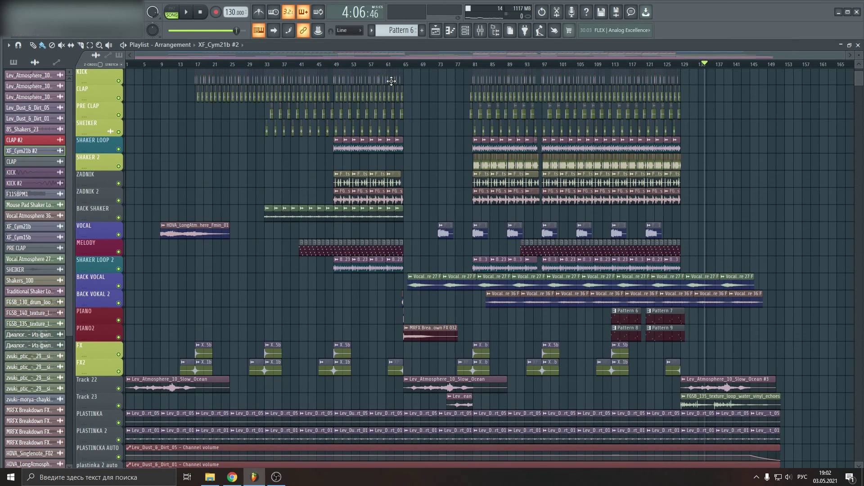
scroll(413, 67, down, 6)
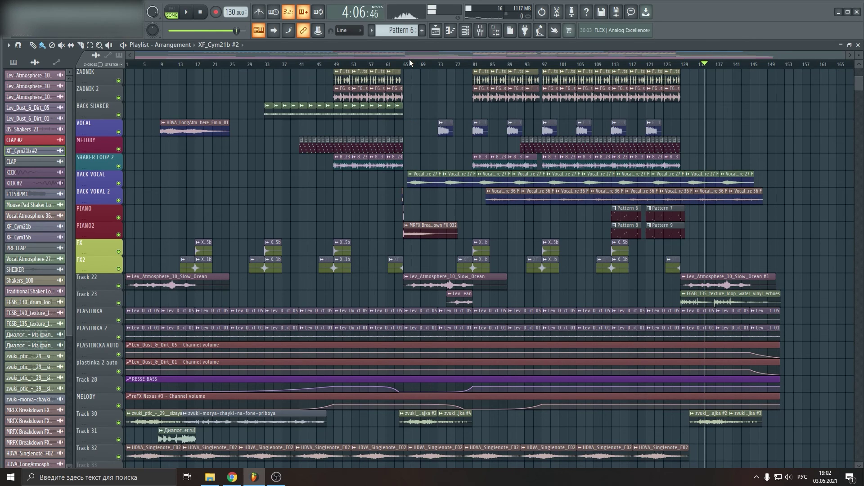
scroll(324, 95, down, 4)
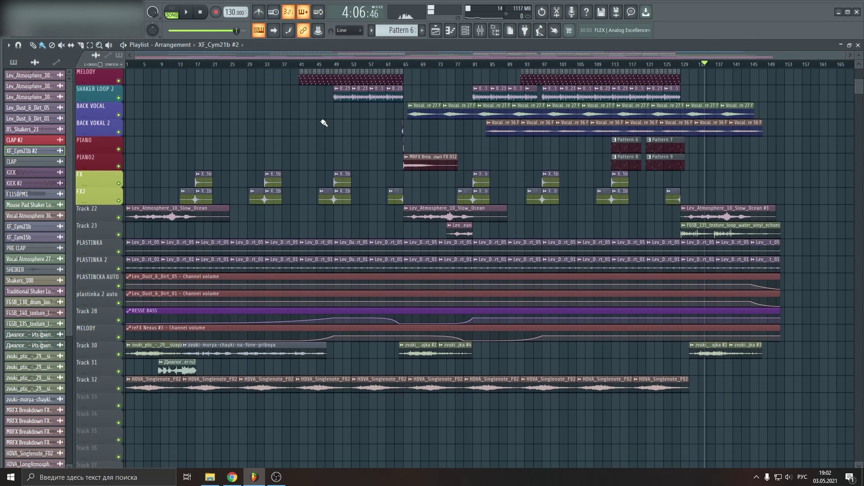
scroll(324, 123, up, 6)
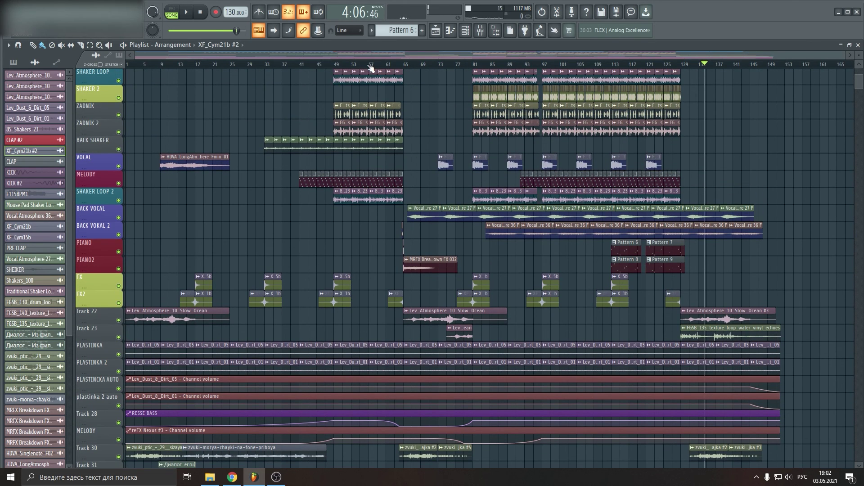
scroll(370, 68, up, 3)
scroll(397, 142, down, 3)
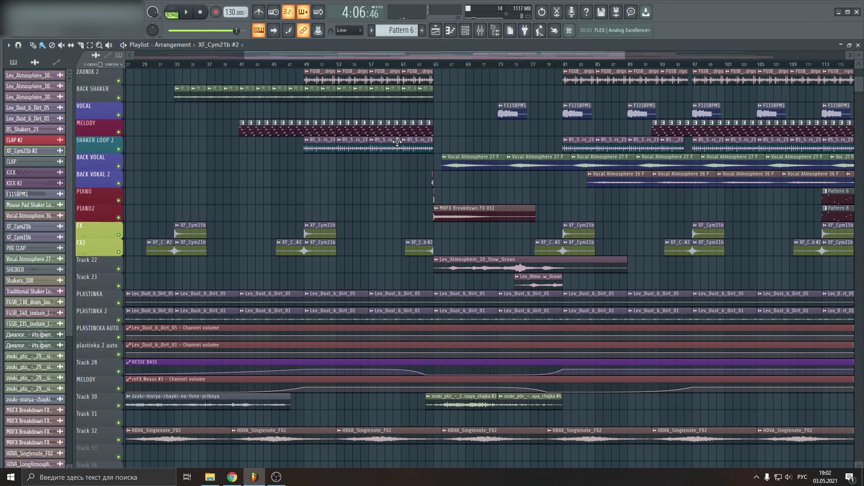
scroll(421, 66, down, 3)
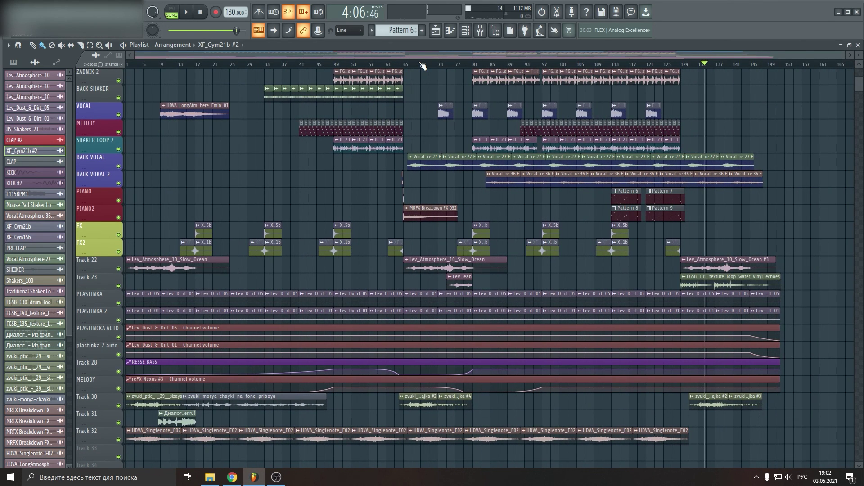